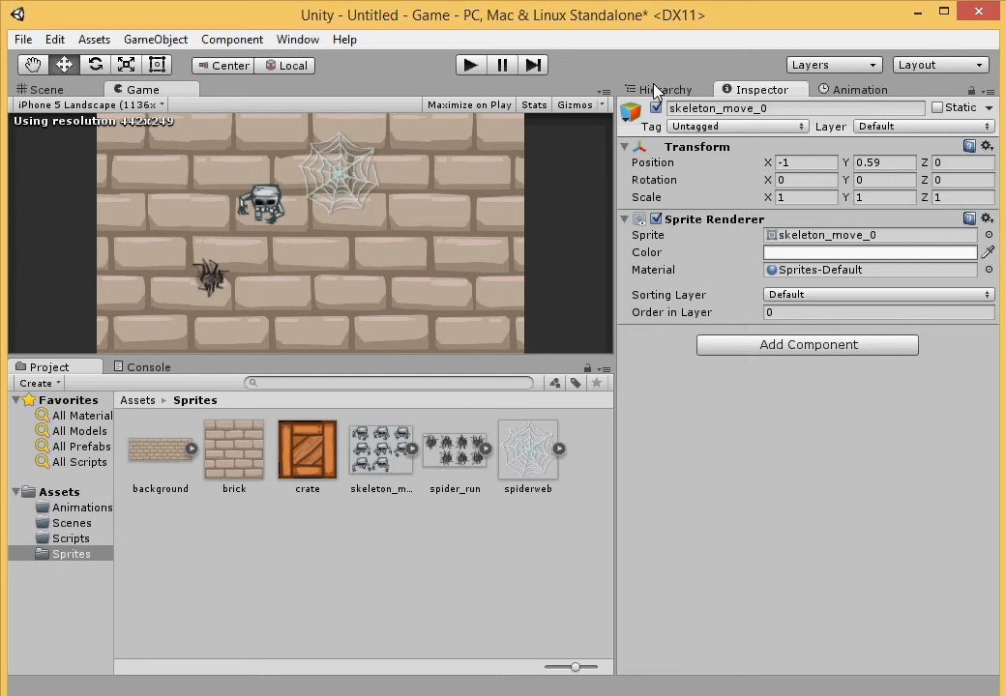
# Set the Main Camera's projection to Orthographic
pyautogui.click(664, 89)
pyautogui.click(659, 129)
pyautogui.click(756, 89)
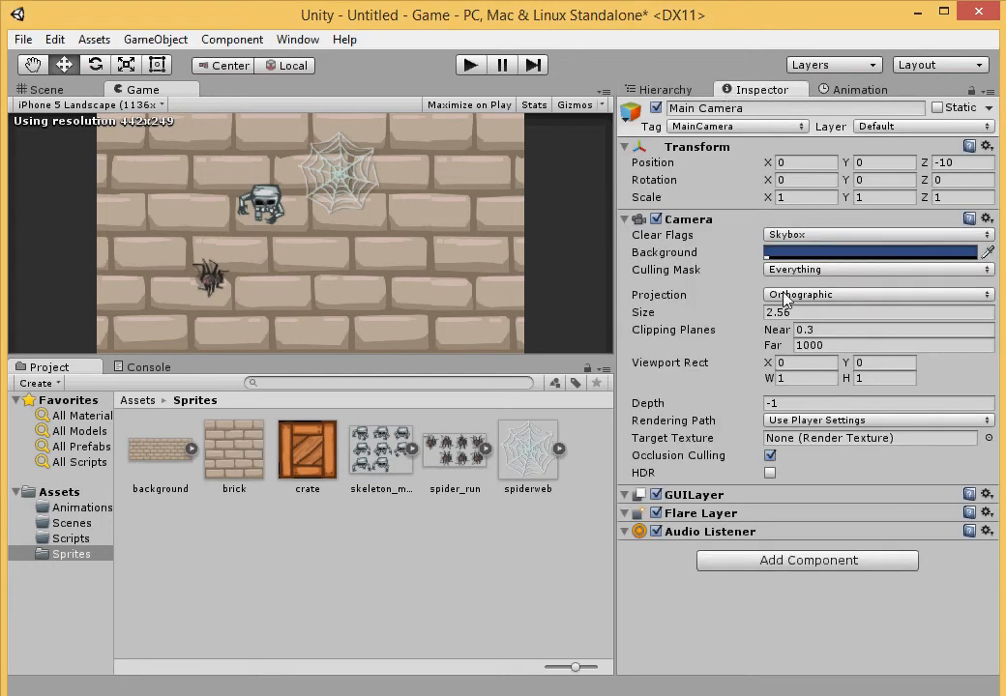
pyautogui.click(795, 295)
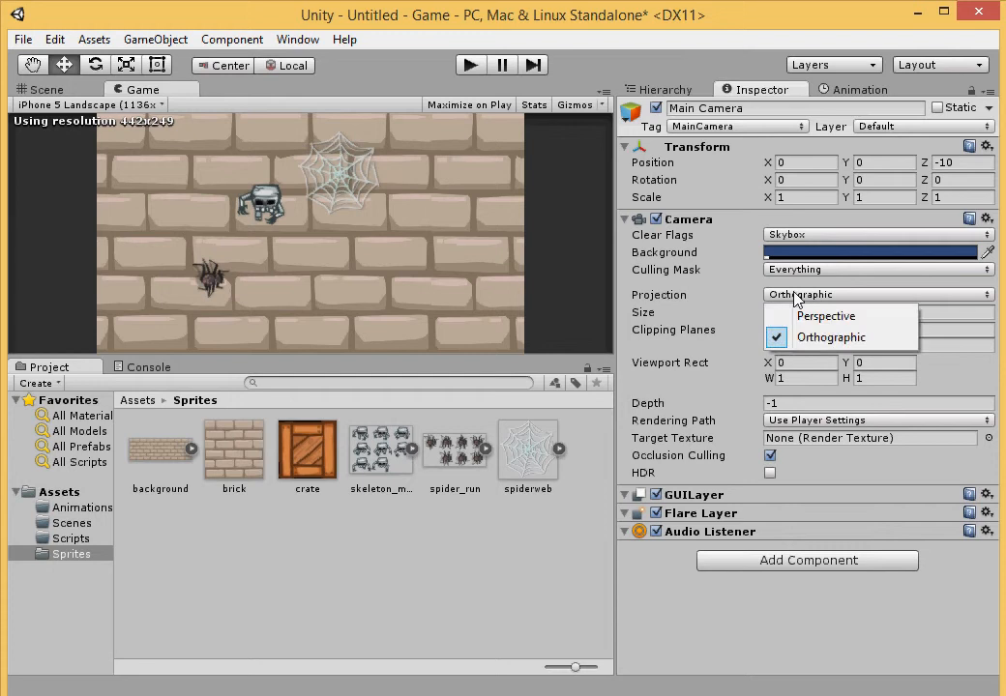
pyautogui.click(802, 341)
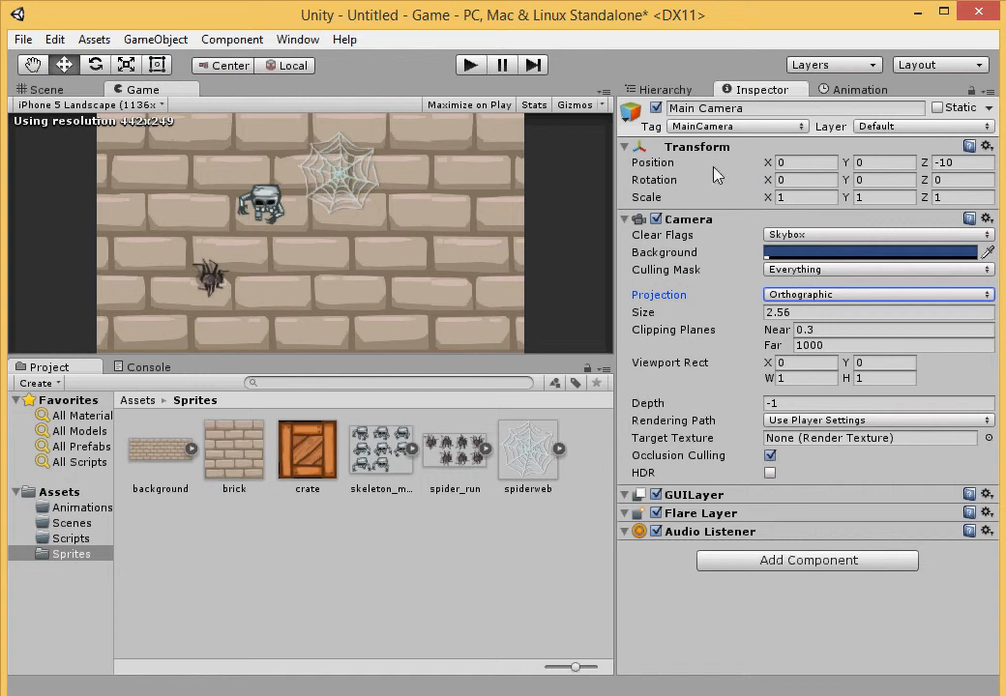
# Select the skeleton_move_0 object in the scene hierarchy
pyautogui.click(666, 89)
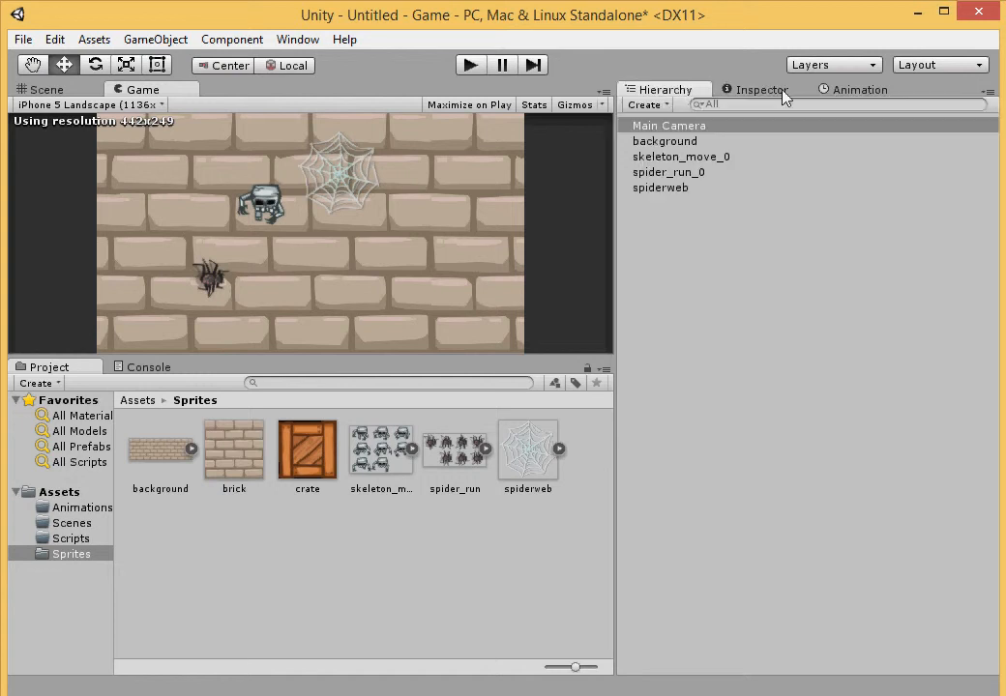
pyautogui.click(387, 451)
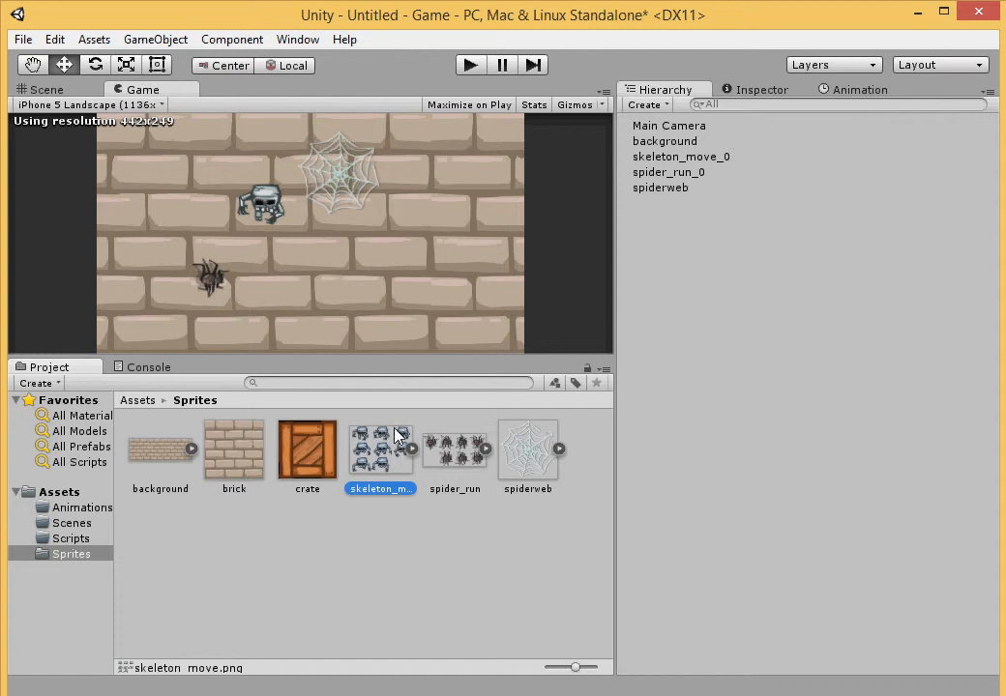
pyautogui.click(655, 189)
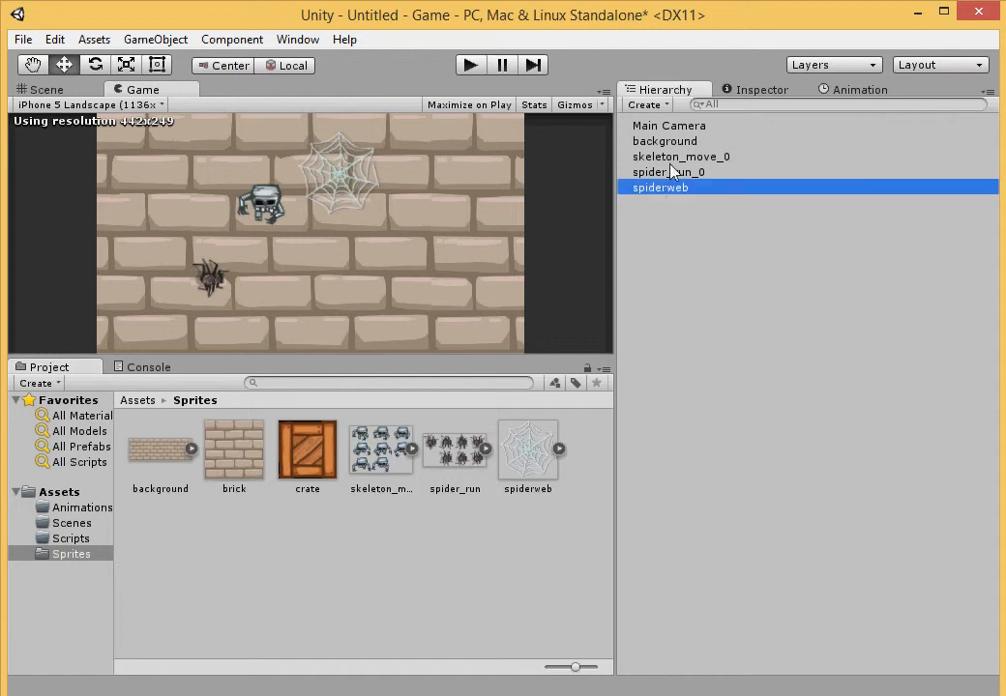
pyautogui.click(684, 161)
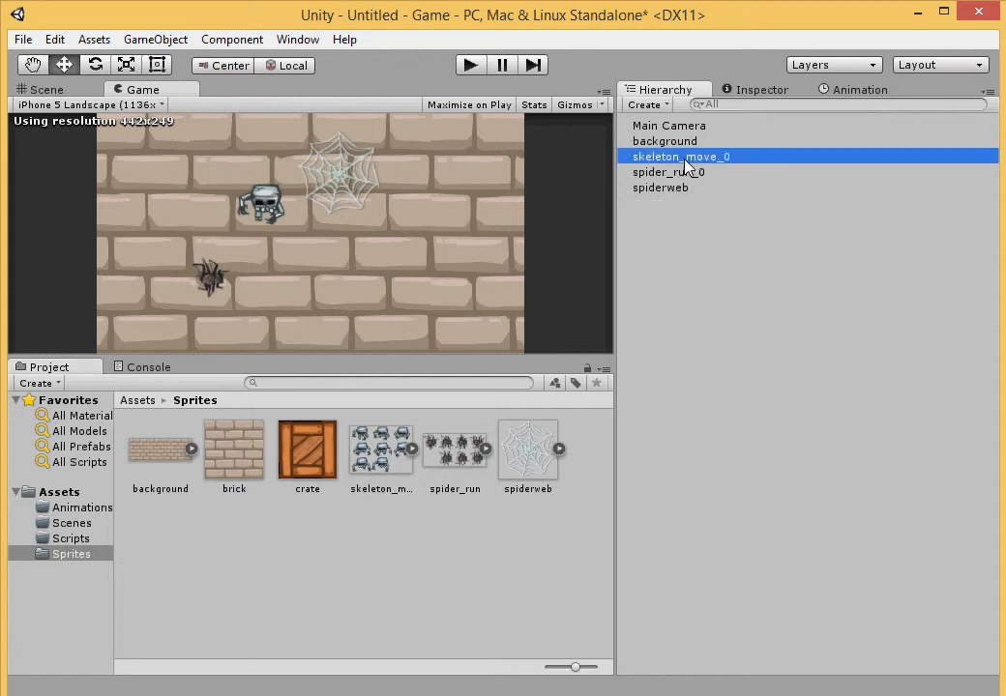
# Close the Animation view
pyautogui.click(842, 91)
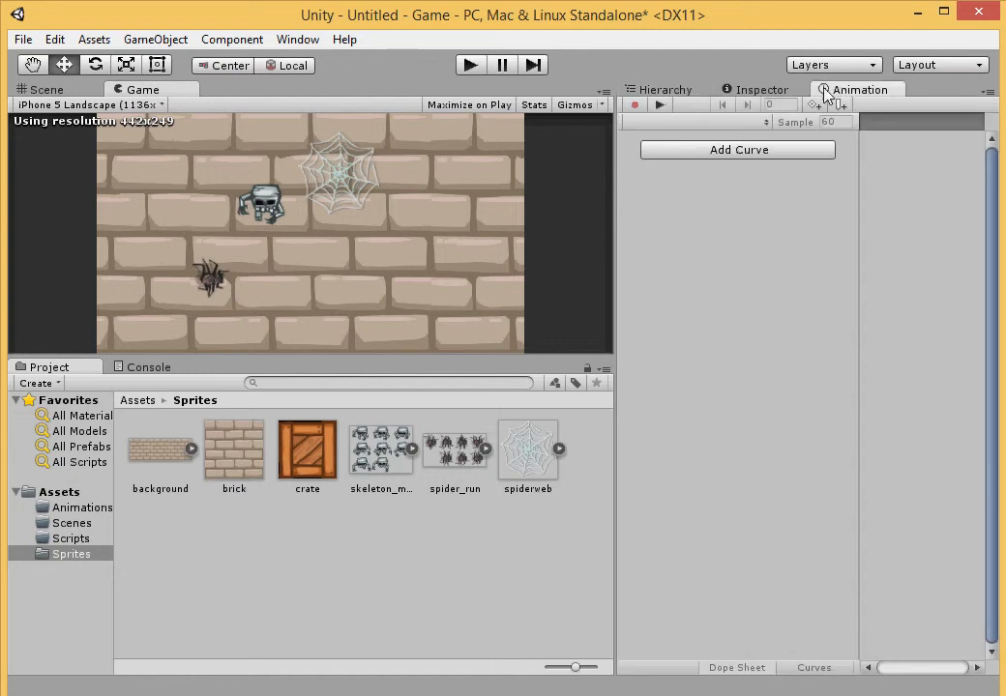
pyautogui.rightClick(846, 96)
pyautogui.click(876, 126)
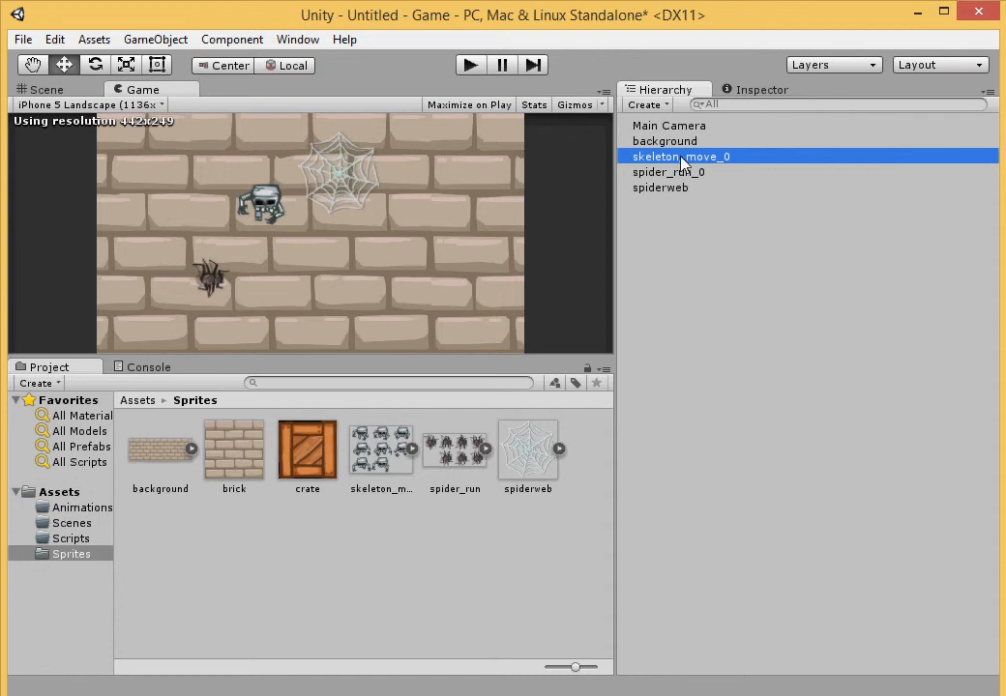
# Add an Animation view alongside the Hierarchy and Inspector
pyautogui.rightClick(691, 95)
pyautogui.moveTo(738, 158)
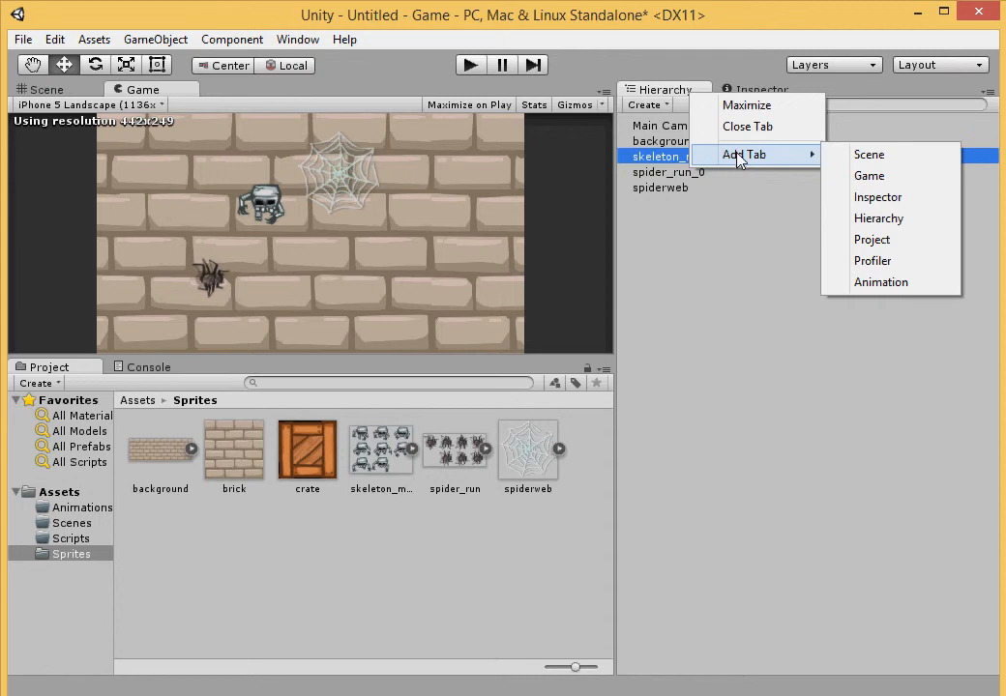
pyautogui.rightClick(672, 91)
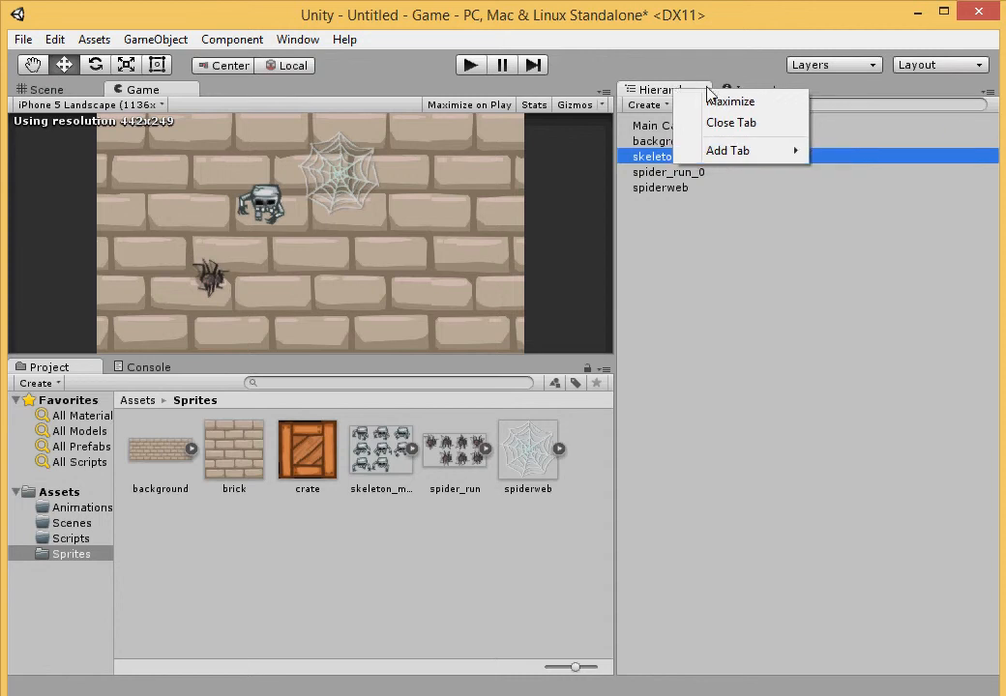
pyautogui.click(660, 89)
pyautogui.rightClick(679, 89)
pyautogui.rightClick(735, 85)
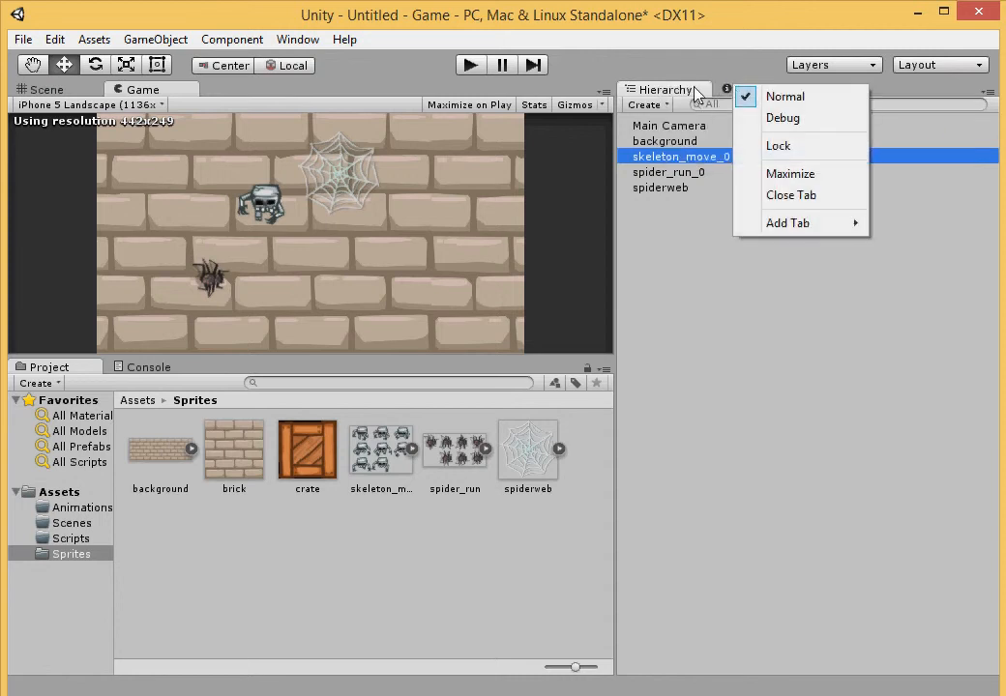
pyautogui.click(682, 92)
pyautogui.rightClick(682, 92)
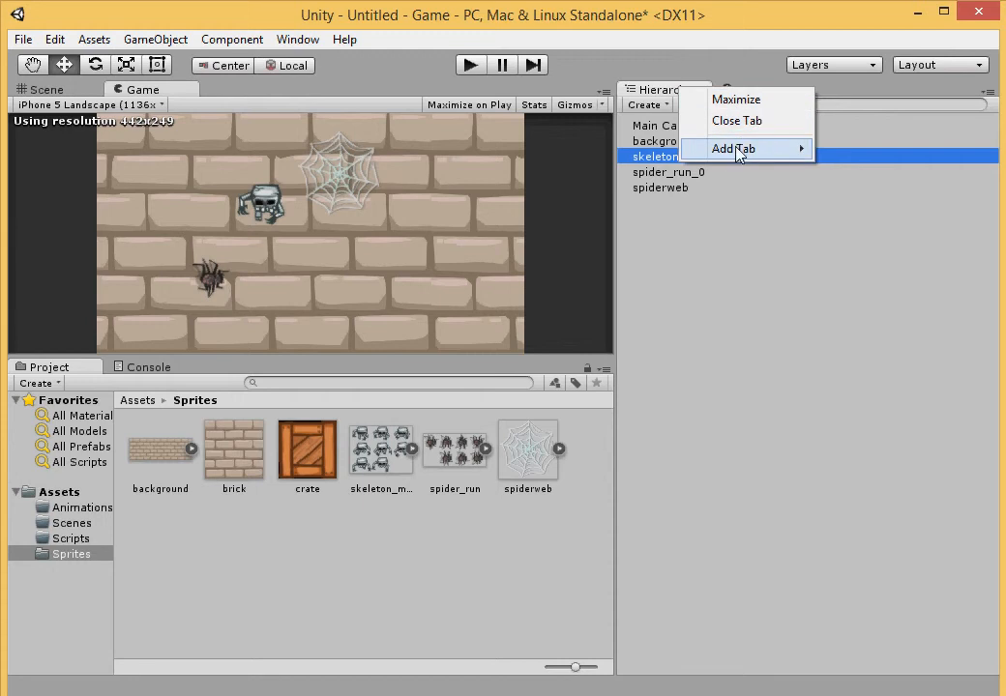
pyautogui.moveTo(737, 151)
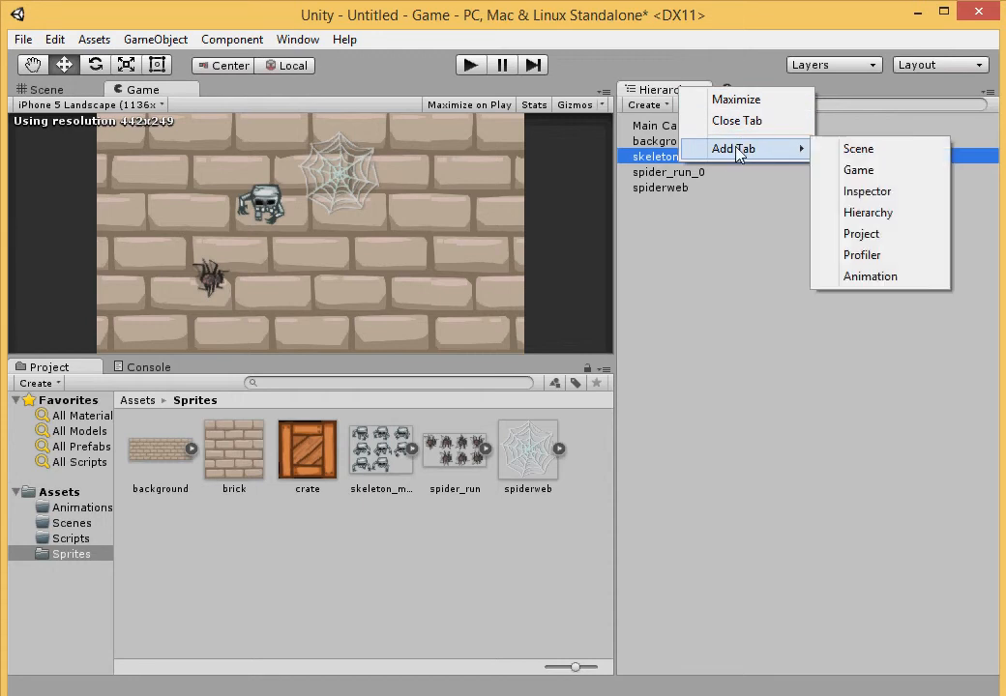
pyautogui.click(871, 276)
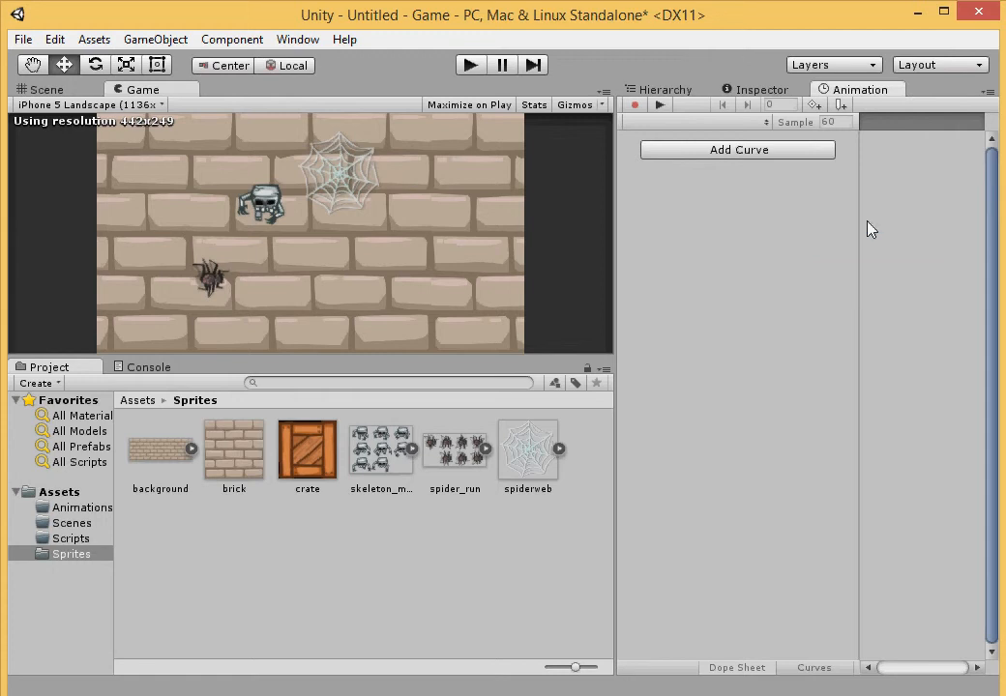
# Create a new animation clip for the skeleton and save it as SkeletonWalk in the project's Assets/Animations folder
pyautogui.click(788, 153)
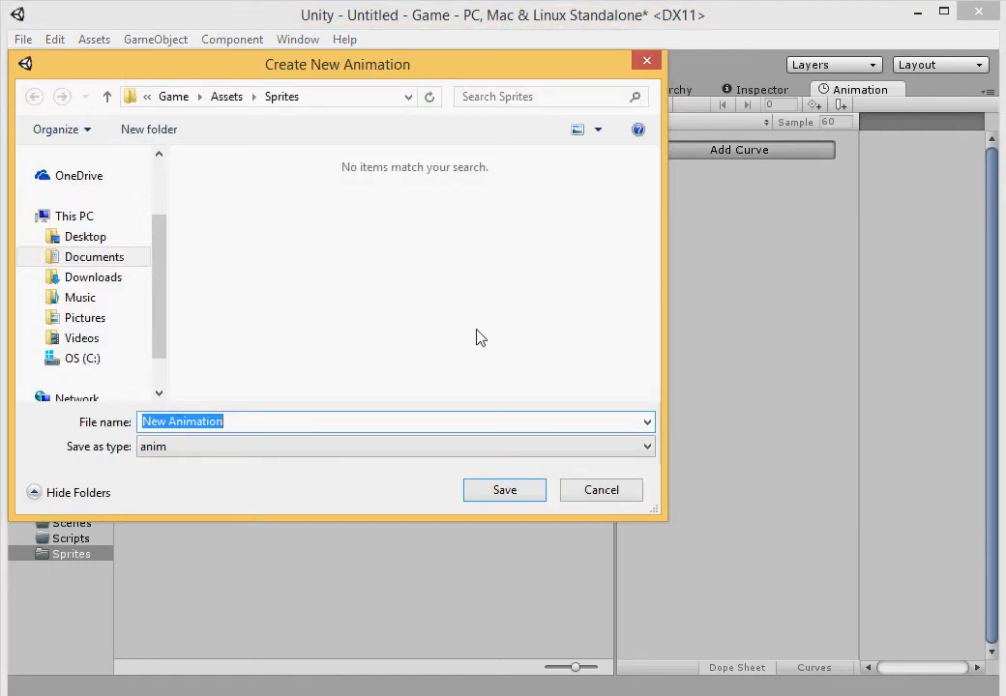
pyautogui.click(234, 97)
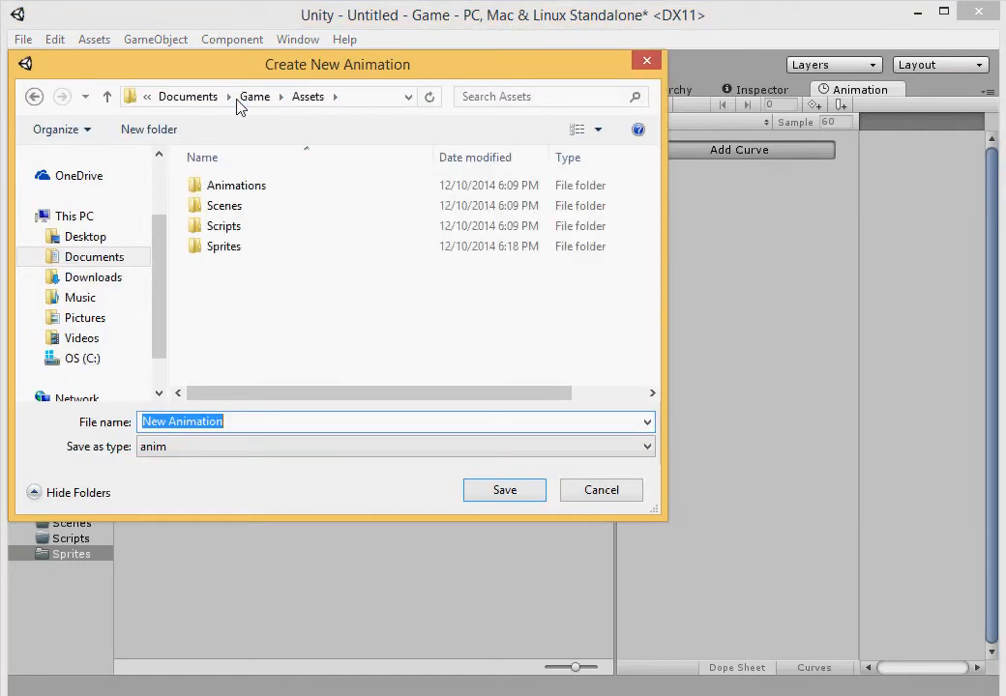
pyautogui.doubleClick(246, 189)
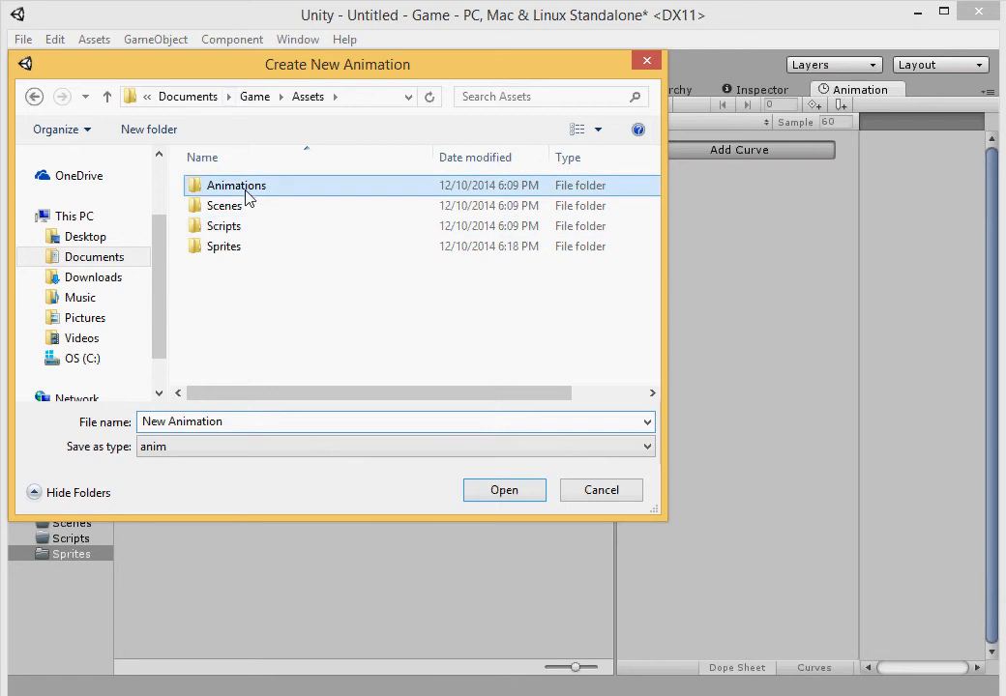
pyautogui.click(237, 420)
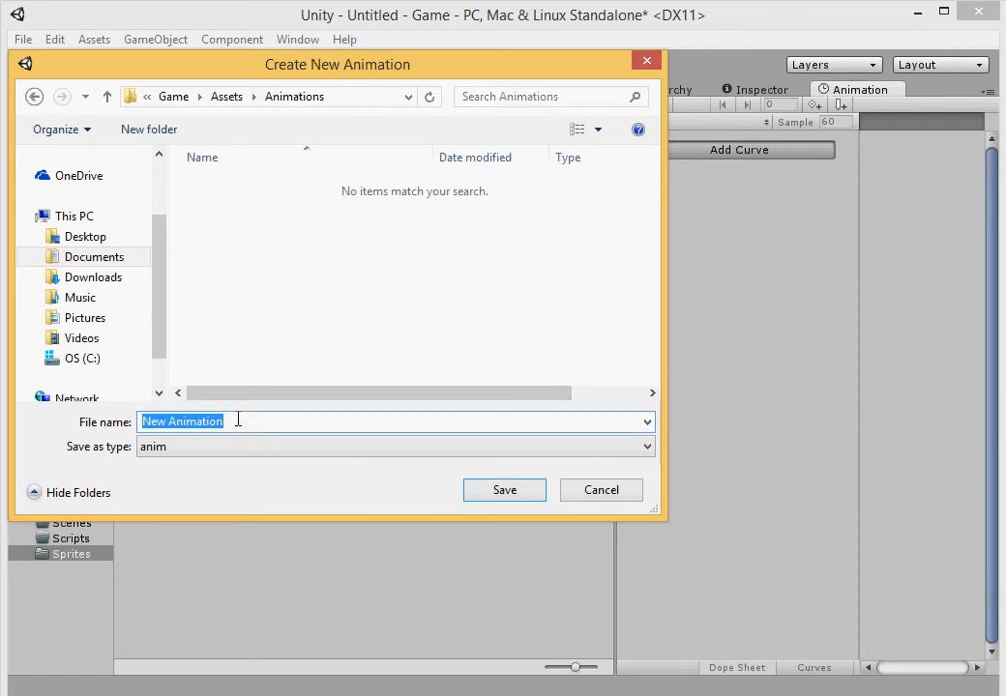
pyautogui.write('Skeleto')
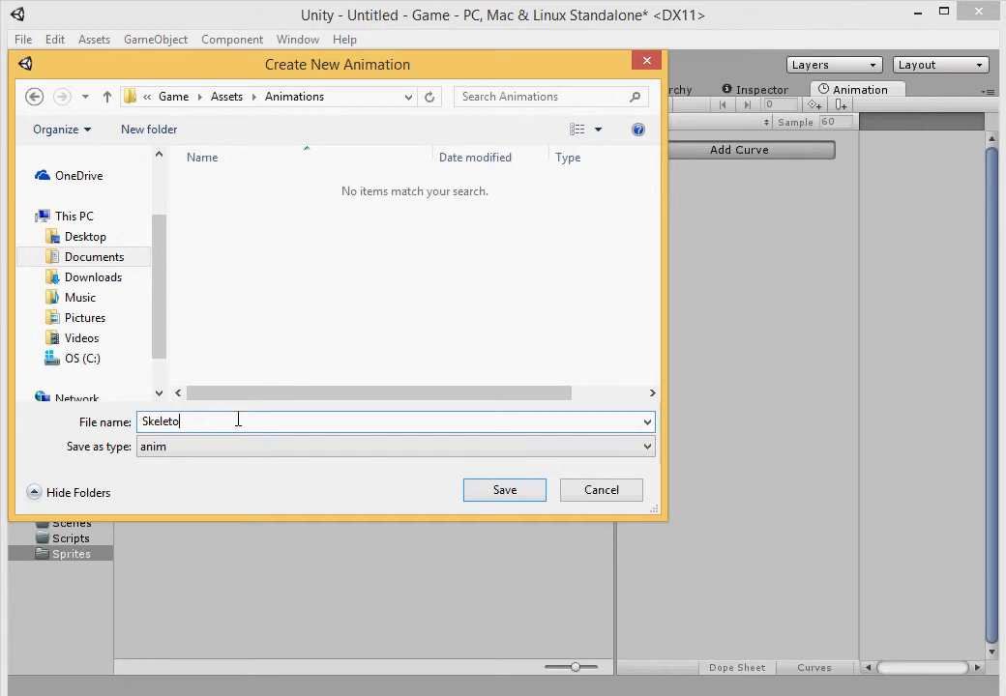
pyautogui.write('nMove')
pyautogui.press('BackSpace')
pyautogui.press('BackSpace')
pyautogui.press('BackSpace')
pyautogui.press('BackSpace')
pyautogui.write('Walk')
pyautogui.click(484, 491)
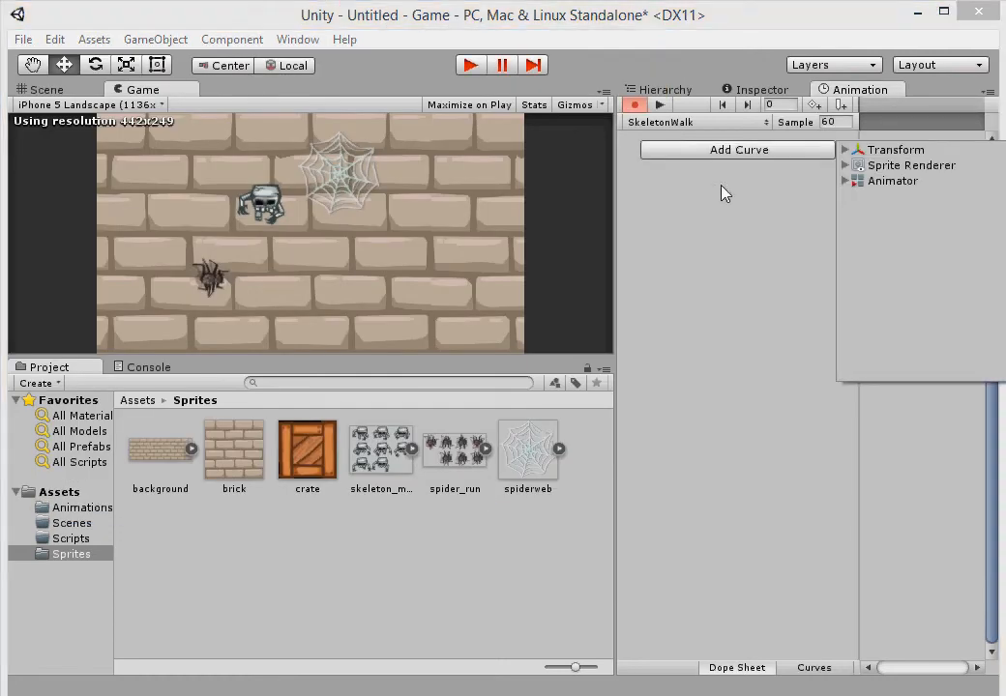
# Set the SkeletonWalk clip's sample rate to 10 and widen the Animation view
pyautogui.click(840, 122)
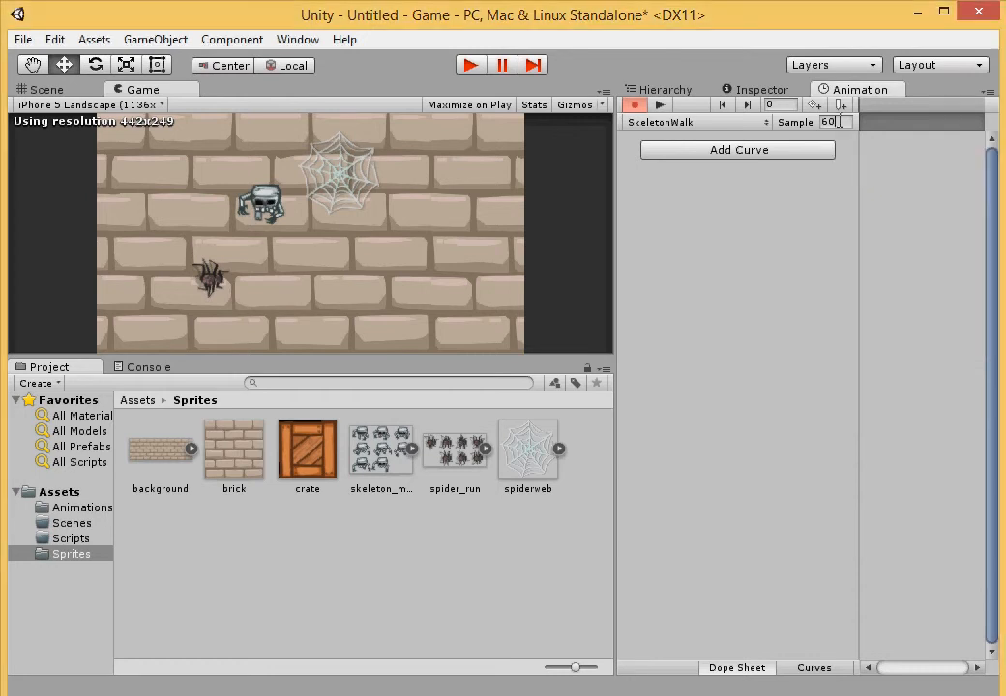
pyautogui.write('10')
pyautogui.click(829, 237)
pyautogui.moveTo(616, 254); pyautogui.dragTo(554, 253)
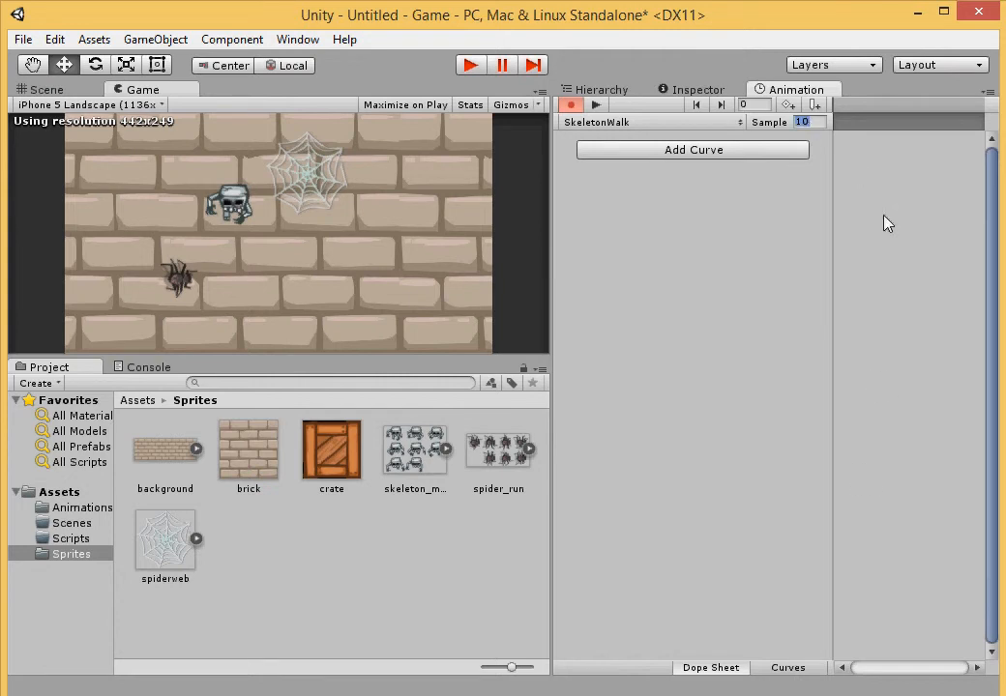
pyautogui.click(725, 152)
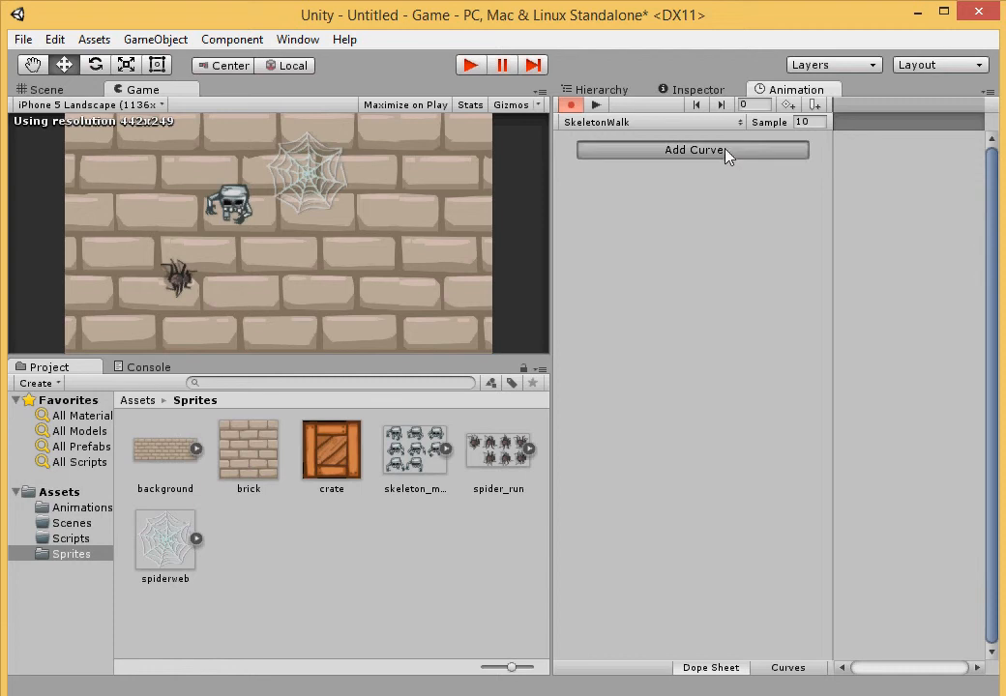
pyautogui.click(821, 165)
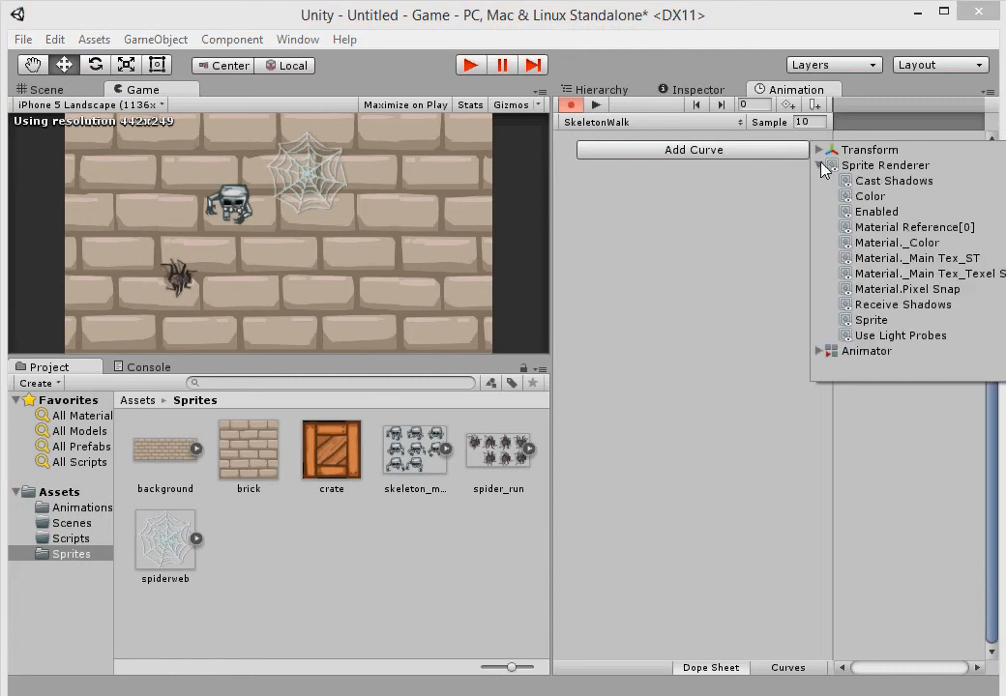
pyautogui.click(821, 166)
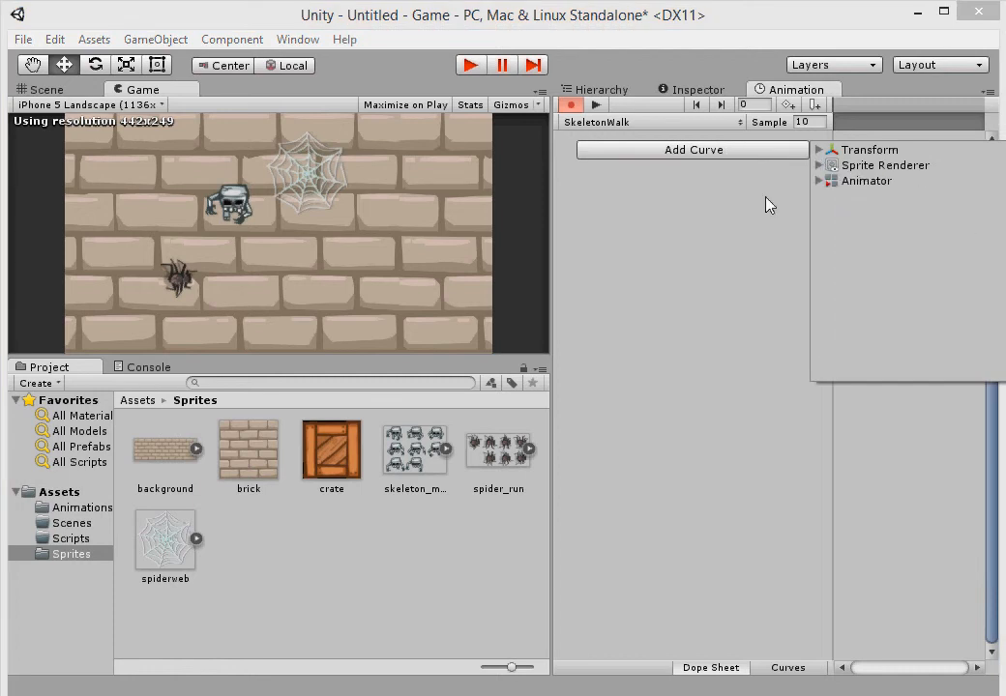
pyautogui.click(735, 221)
# Add the first eight frames of the skeleton_move sprite sheet to the SkeletonWalk timeline as sprite keyframes
pyautogui.click(447, 450)
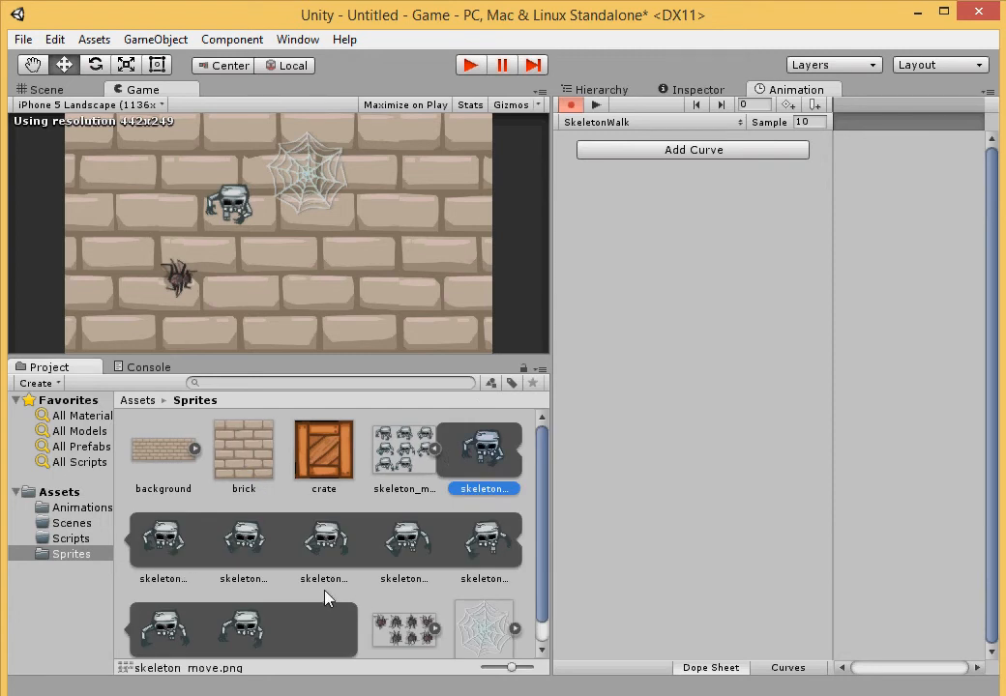
pyautogui.keyDown('shift'); pyautogui.click(253, 627); pyautogui.keyUp('shift')
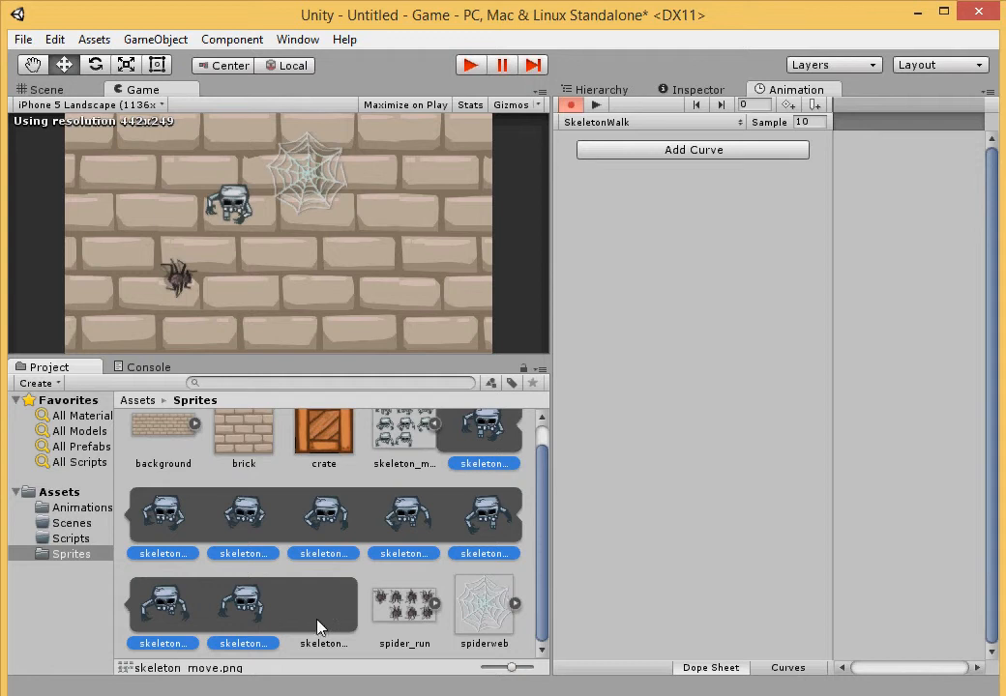
pyautogui.moveTo(340, 564); pyautogui.dragTo(859, 158)
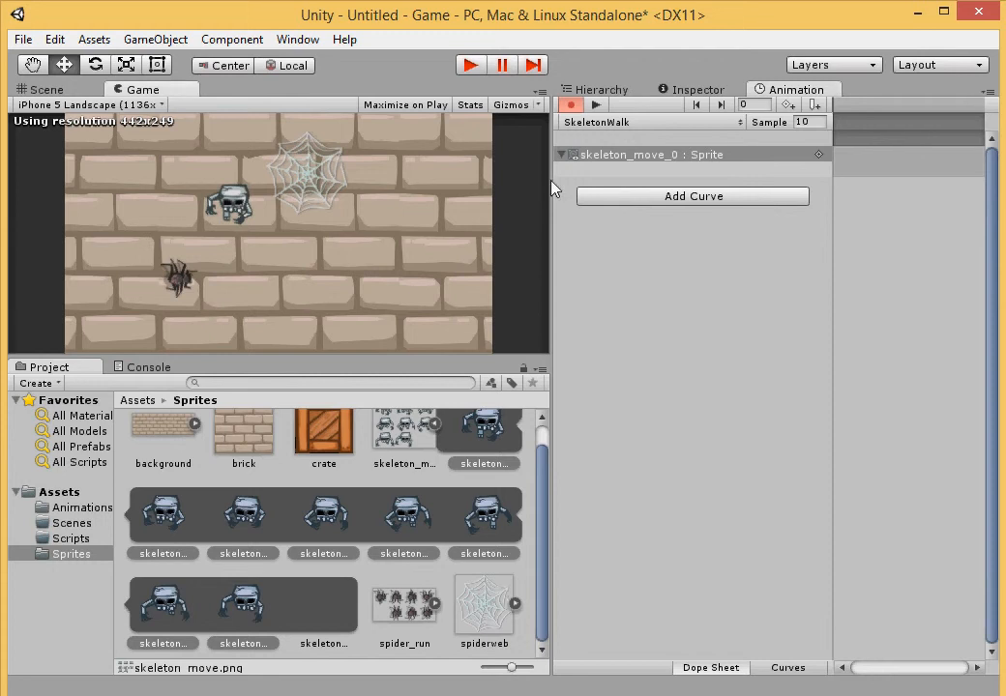
# Widen the Animation view, collapse the skeleton's sprite track, and preview the SkeletonWalk animation before stopping playback
pyautogui.moveTo(551, 183); pyautogui.dragTo(441, 183)
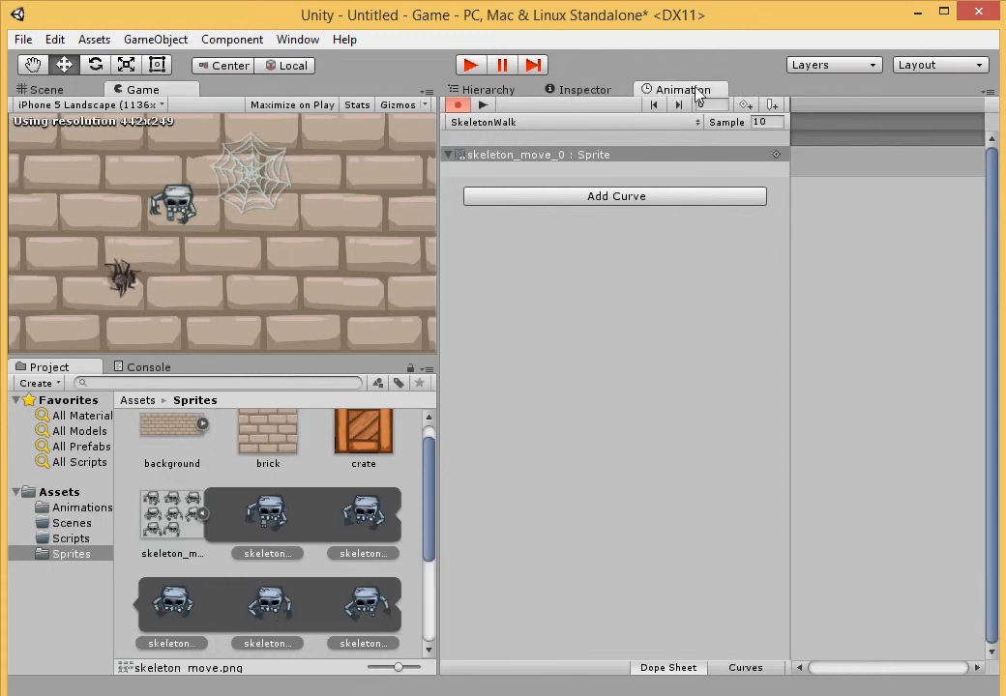
pyautogui.click(447, 159)
pyautogui.click(448, 156)
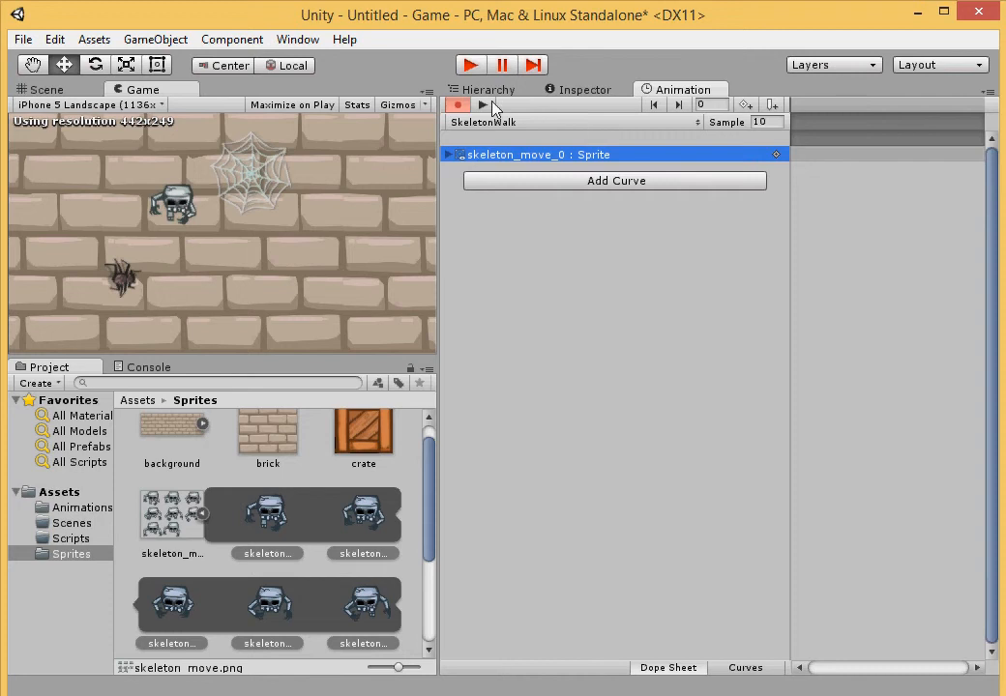
pyautogui.click(484, 104)
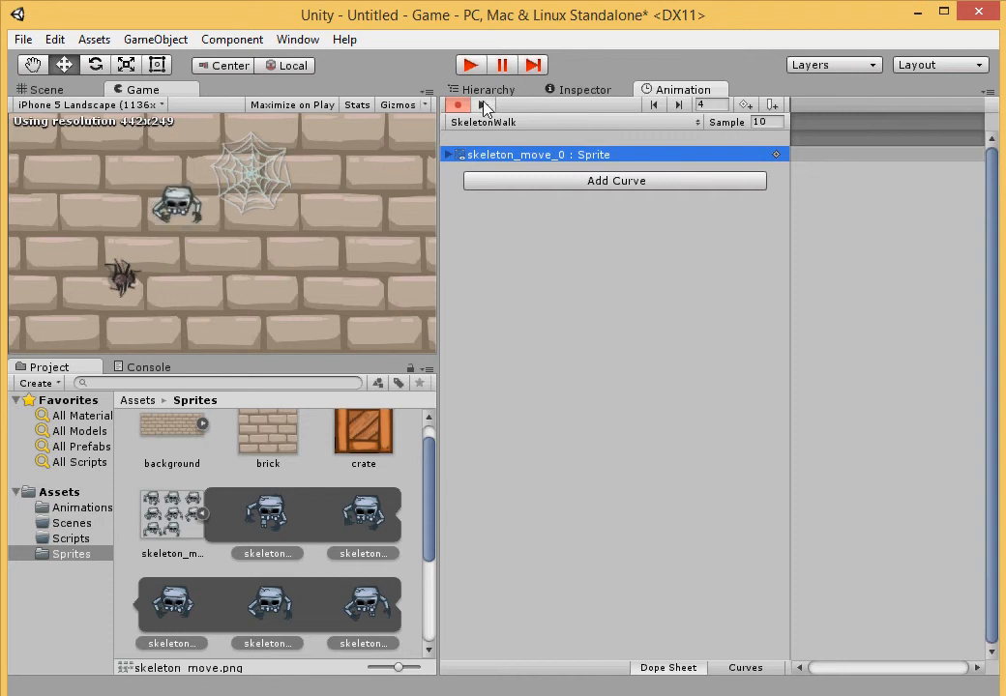
pyautogui.click(483, 104)
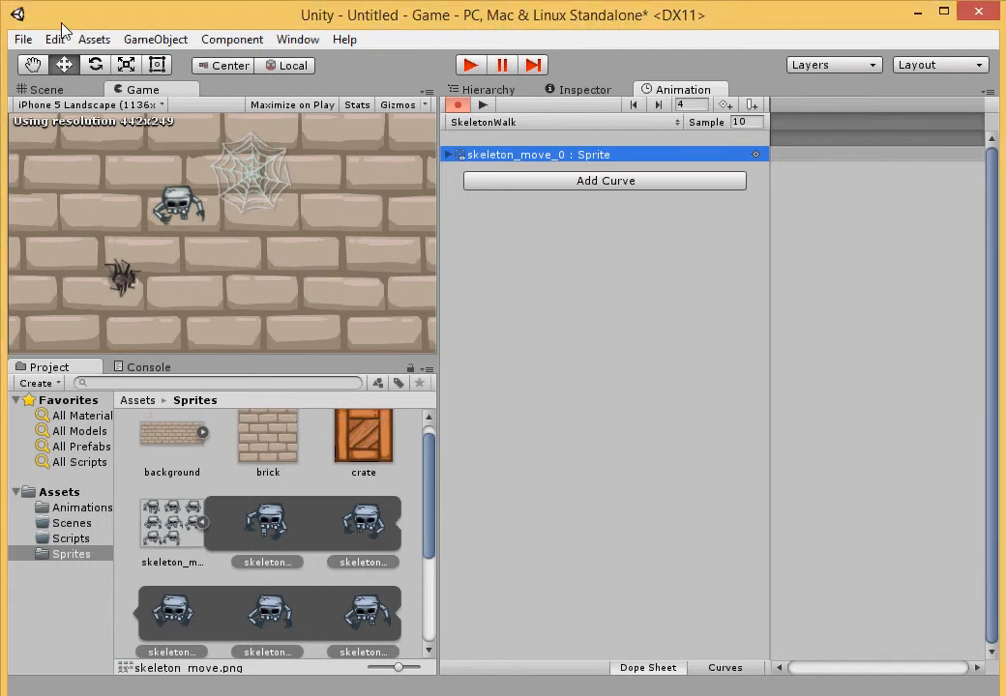
# Save the scene as GameScene in the project's Assets/Scenes folder
pyautogui.click(23, 38)
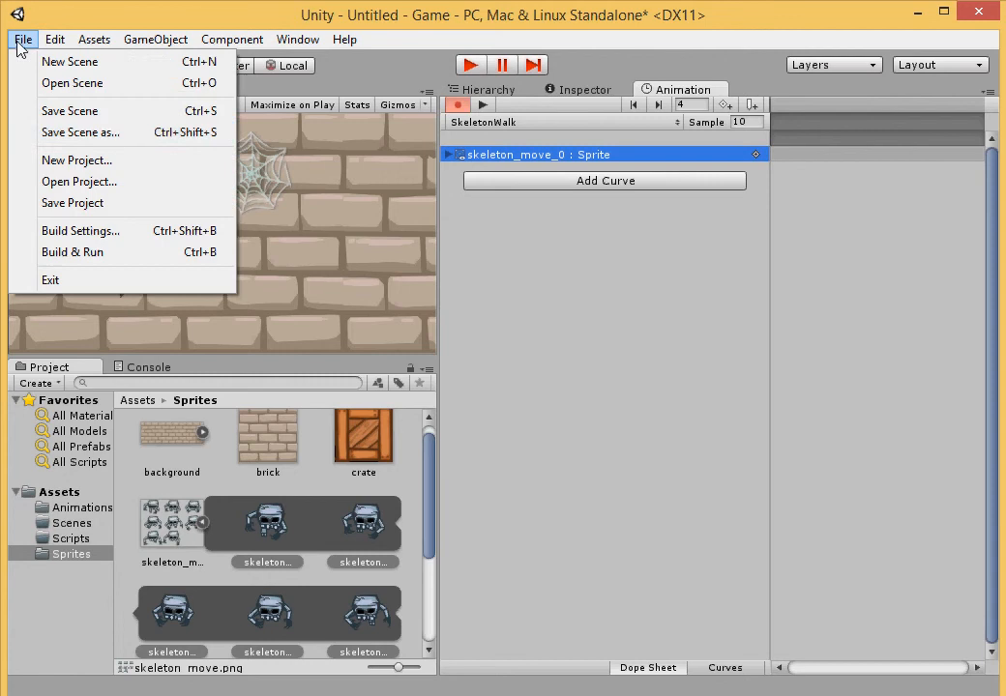
pyautogui.click(96, 111)
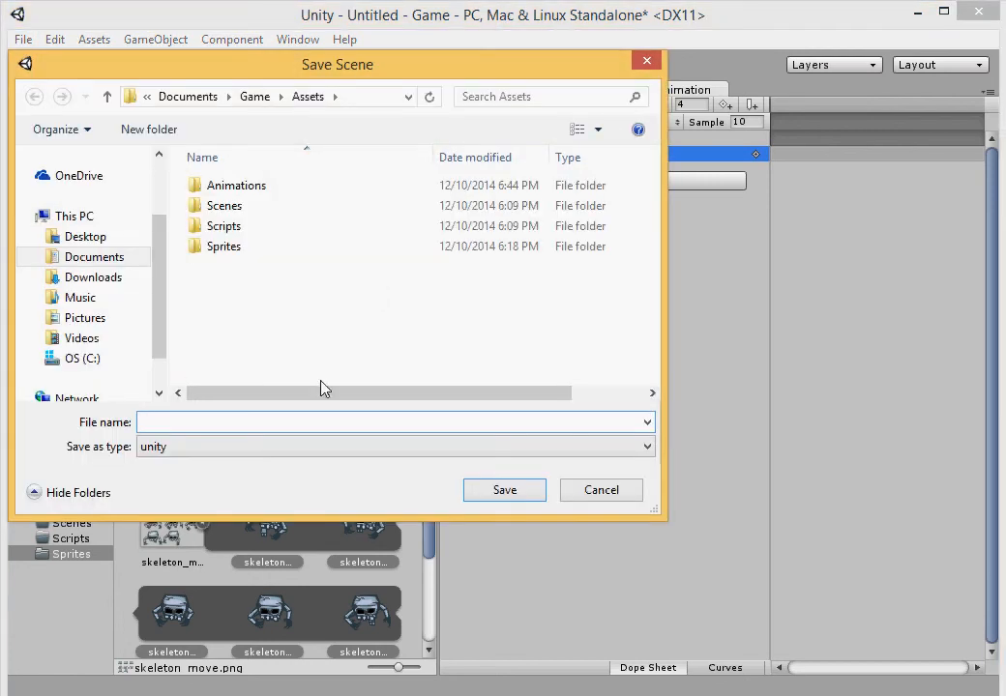
pyautogui.doubleClick(235, 215)
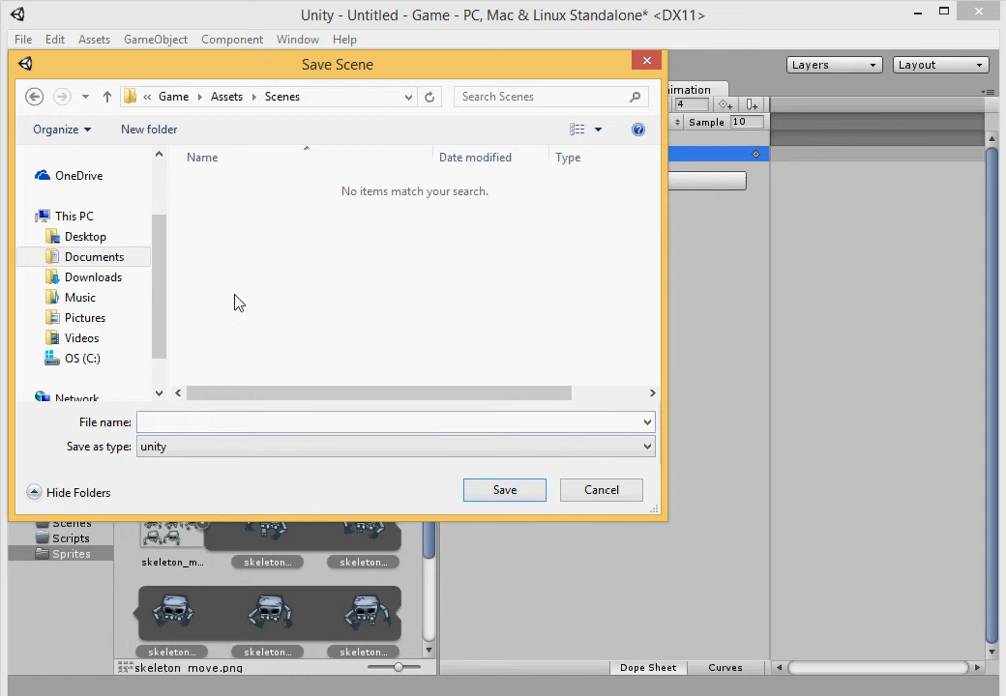
pyautogui.click(223, 422)
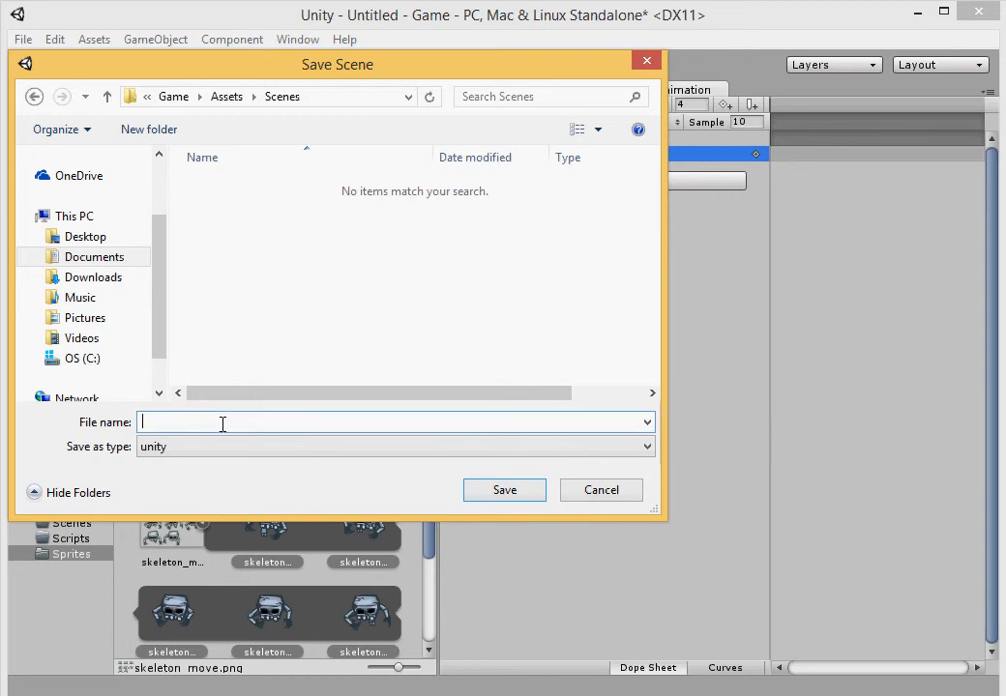
pyautogui.write('GameScene')
pyautogui.click(487, 499)
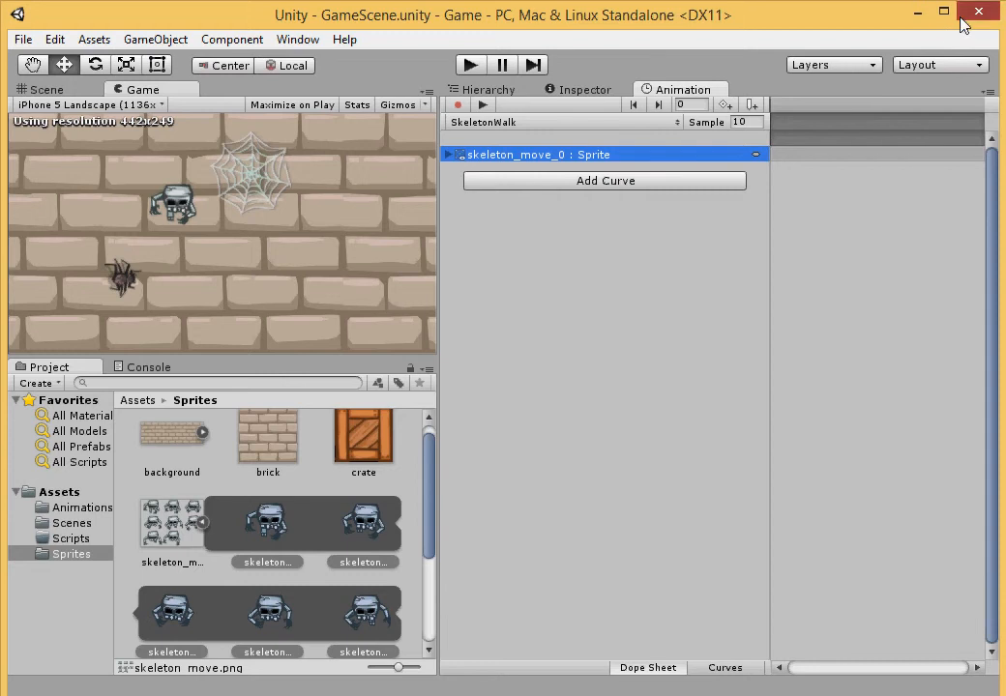
pyautogui.click(819, 138)
pyautogui.click(917, 14)
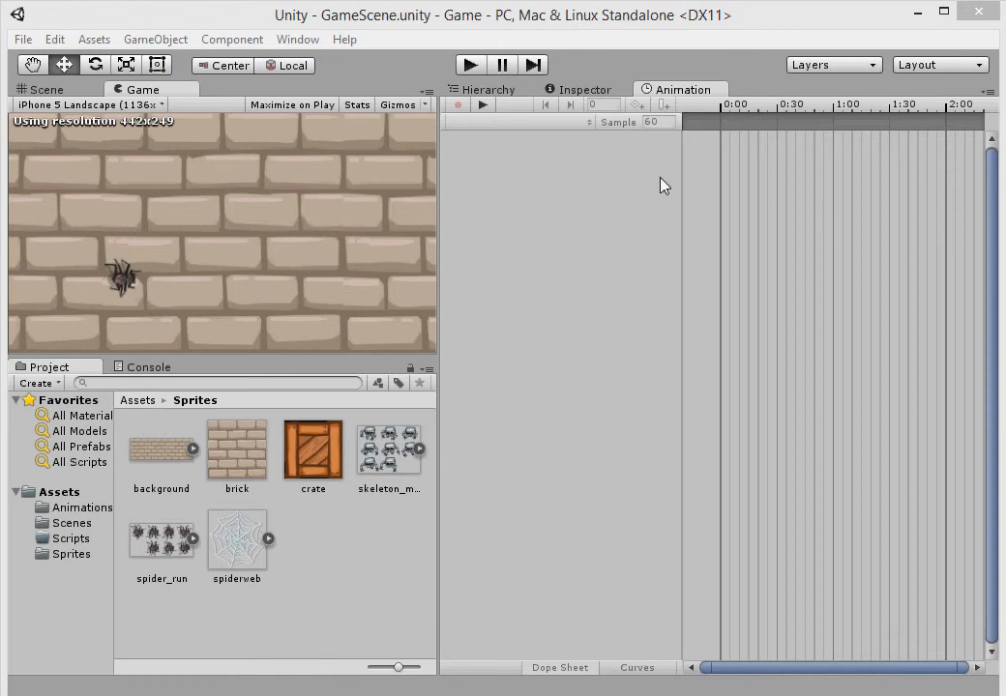
# Show the SkeletonWalk clip of skeleton_move_0 in the Animation view and expand its sprite track to examine the frames
pyautogui.click(495, 89)
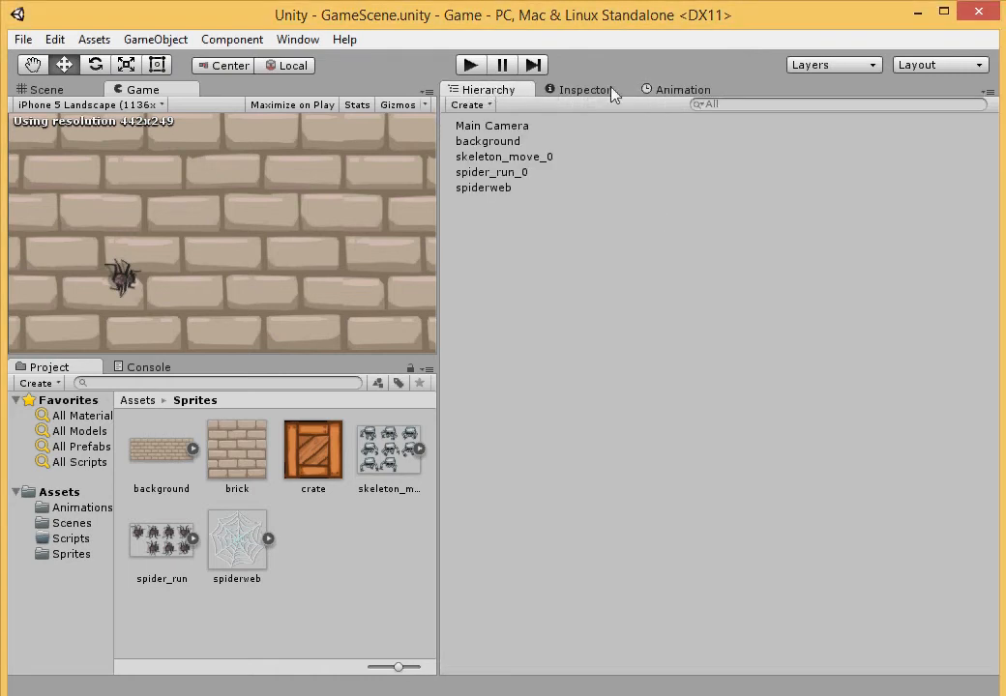
pyautogui.click(580, 172)
pyautogui.click(572, 156)
pyautogui.click(662, 94)
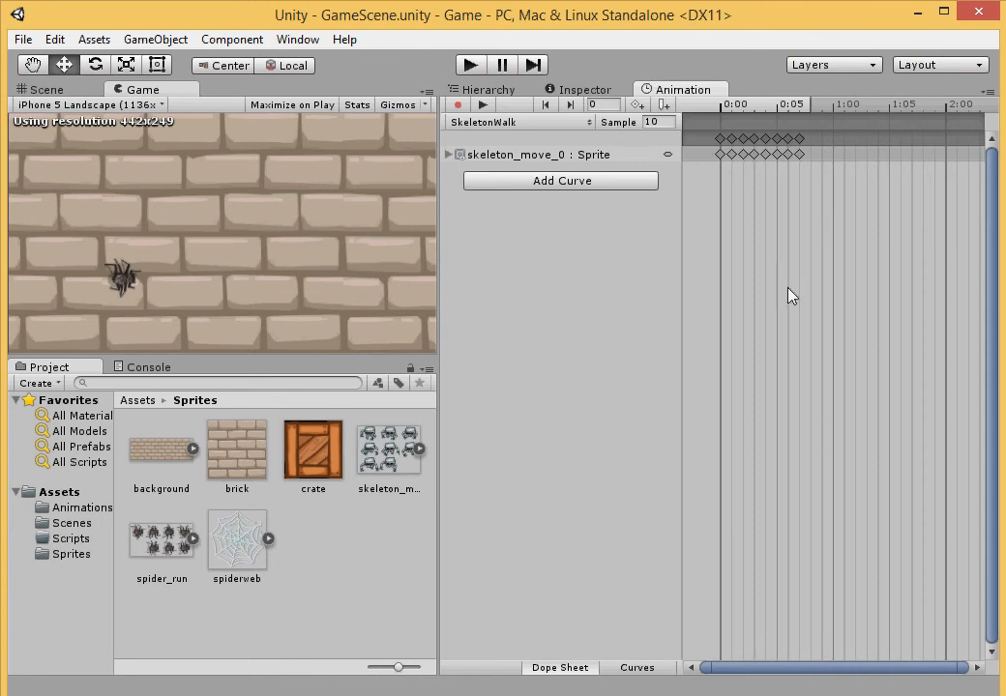
pyautogui.scroll(5, 791, 296)
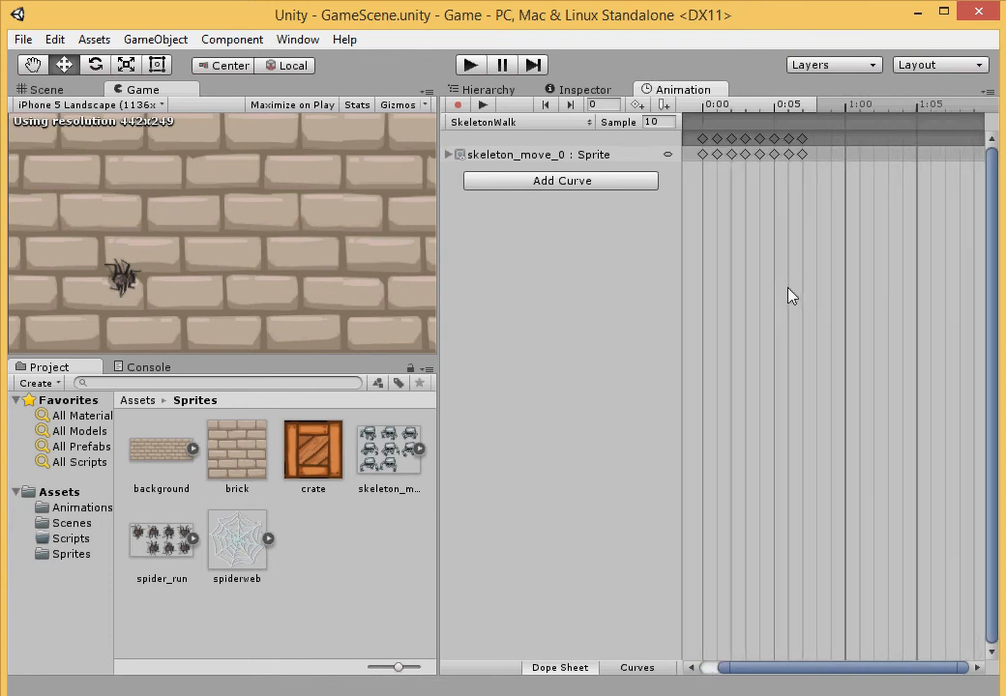
pyautogui.scroll(4, 788, 293)
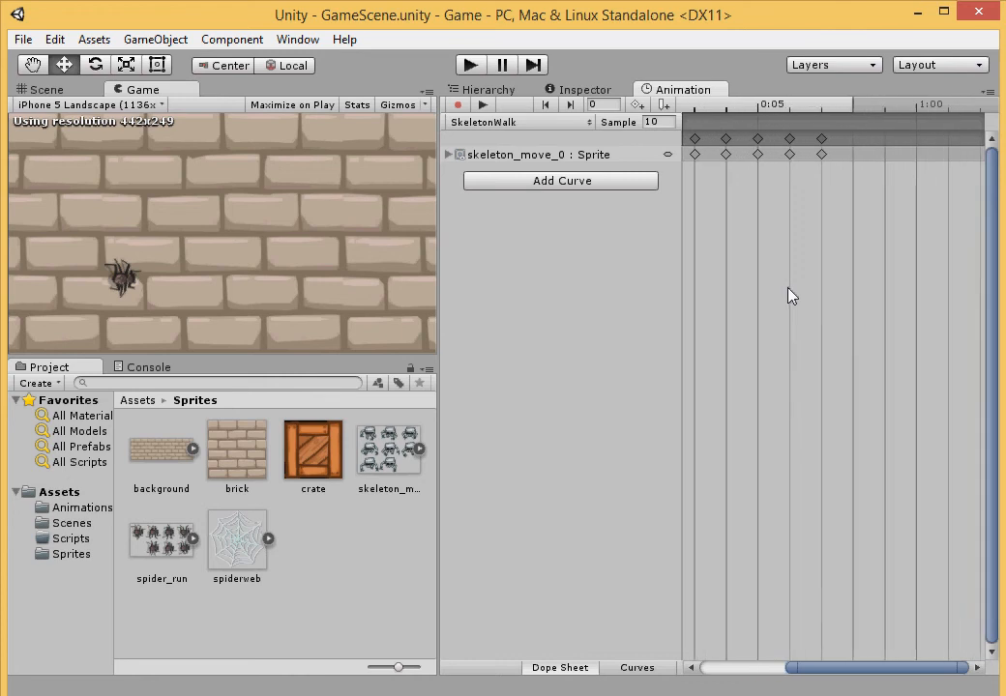
pyautogui.moveTo(827, 674); pyautogui.dragTo(777, 668)
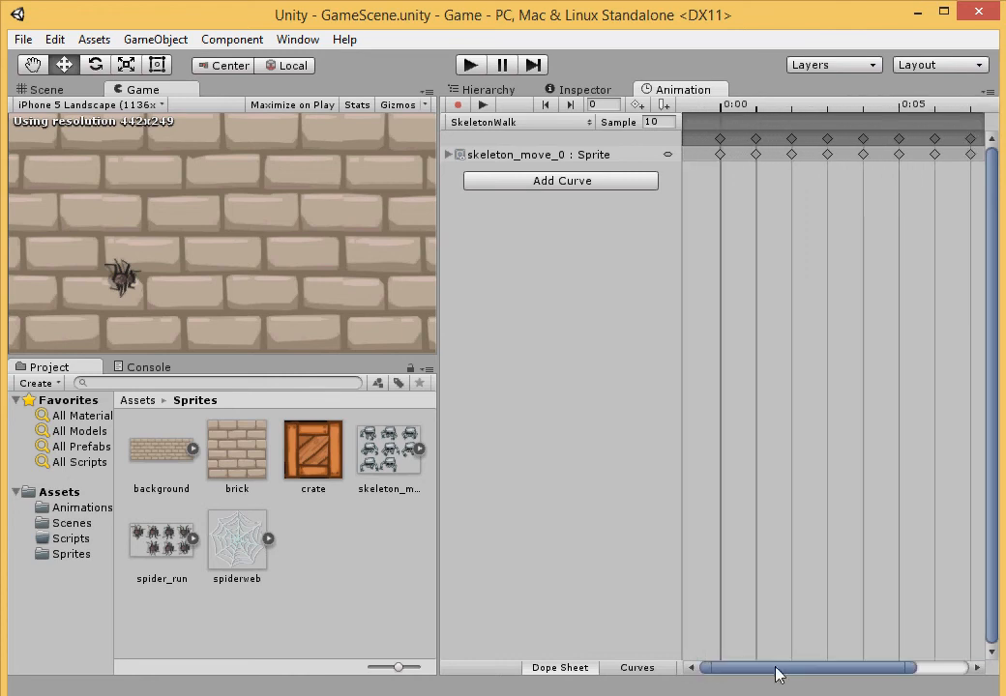
pyautogui.scroll(2, 789, 479)
pyautogui.scroll(1, 789, 487)
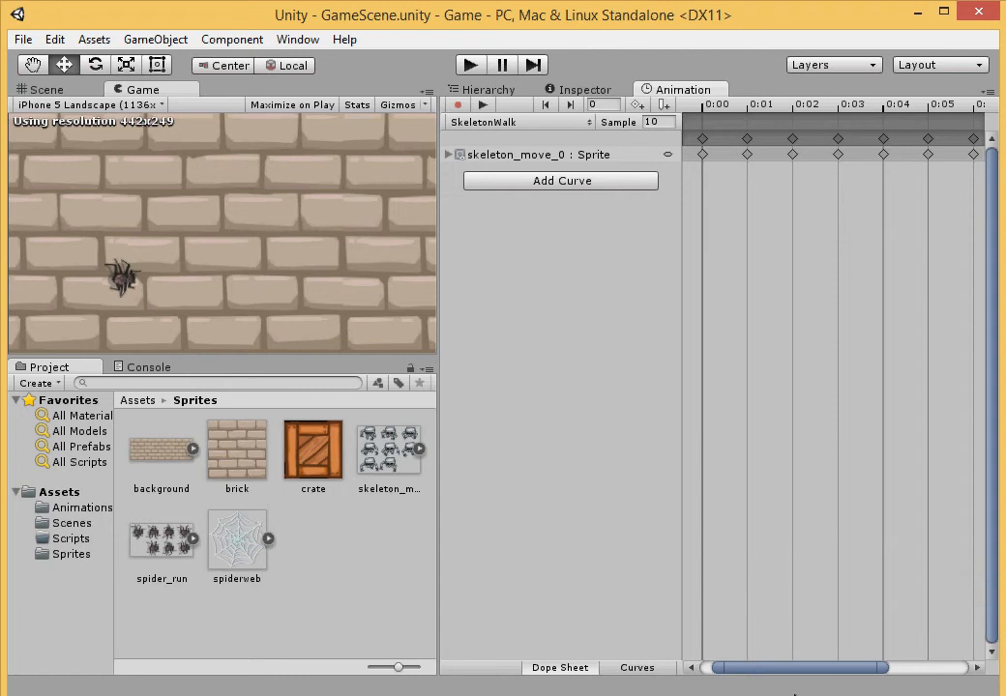
pyautogui.scroll(-3, 802, 575)
pyautogui.scroll(-2, 802, 574)
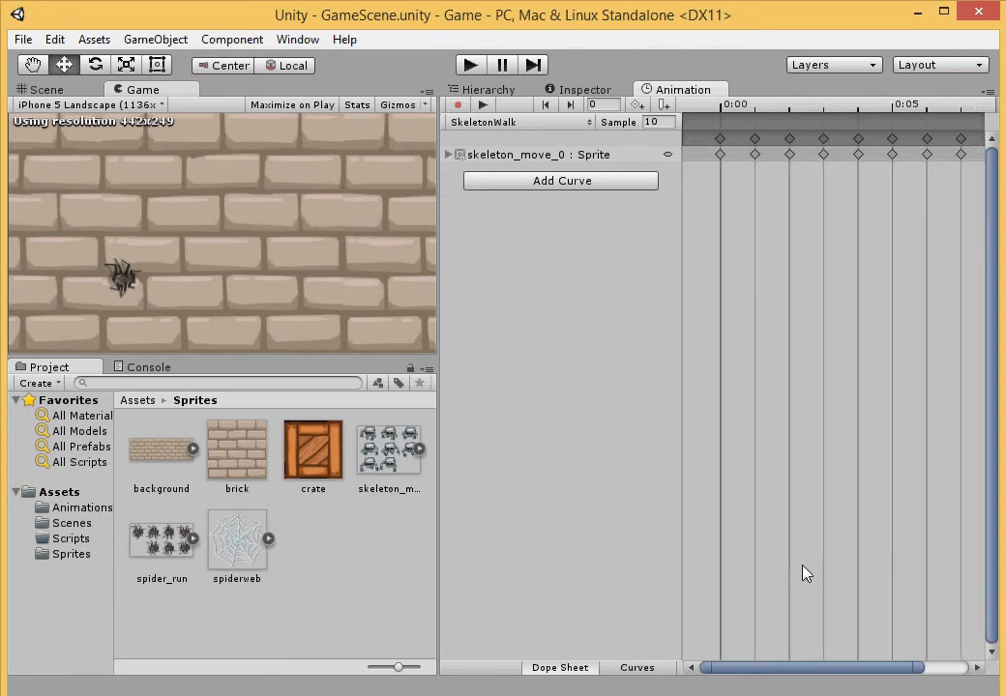
pyautogui.click(448, 155)
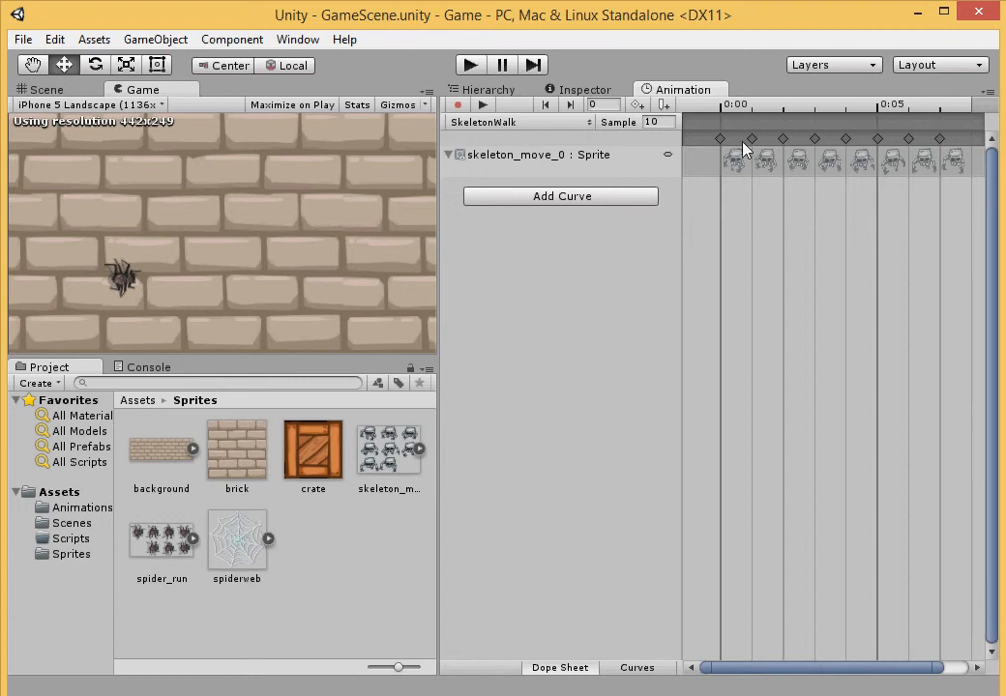
# Preview and stop the SkeletonWalk animation, then widen the Game view's pane and switch it to the Scene view
pyautogui.click(482, 106)
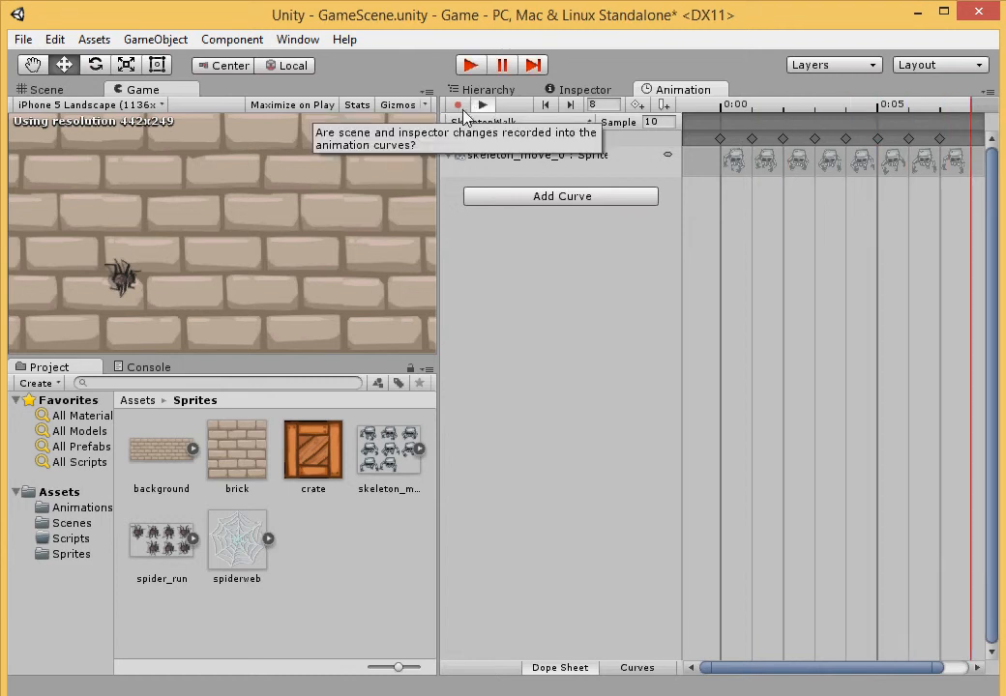
pyautogui.click(478, 108)
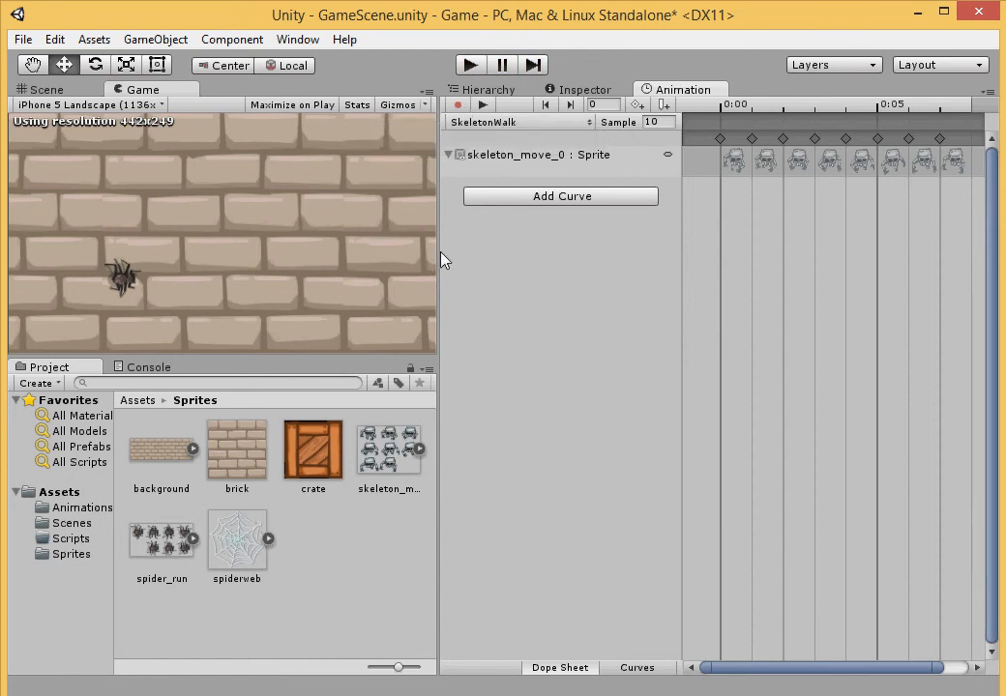
pyautogui.moveTo(441, 259); pyautogui.dragTo(548, 259)
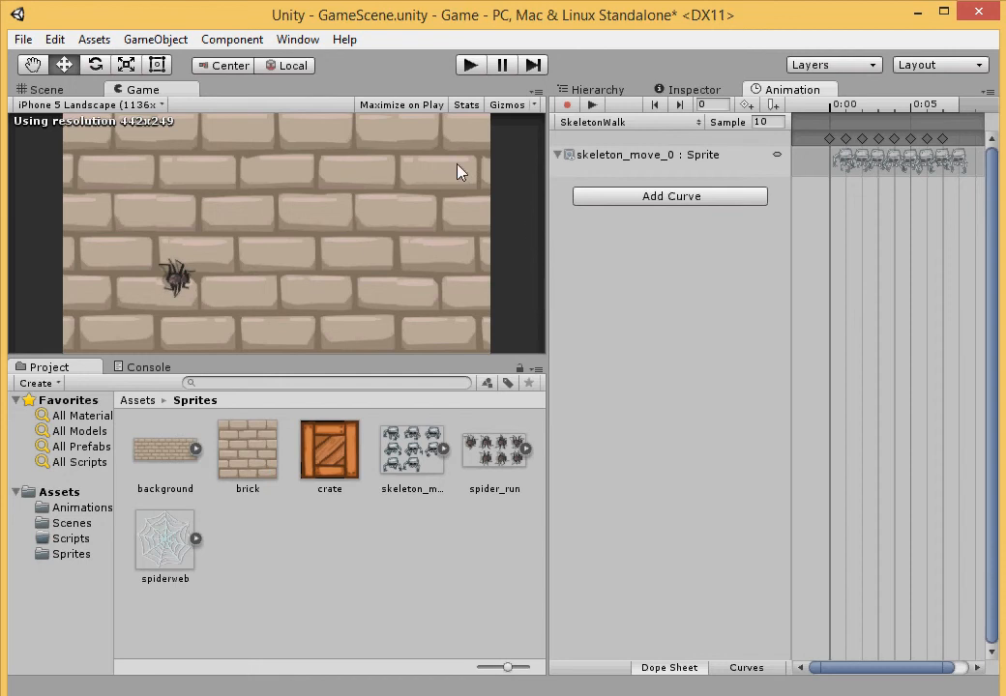
pyautogui.click(53, 89)
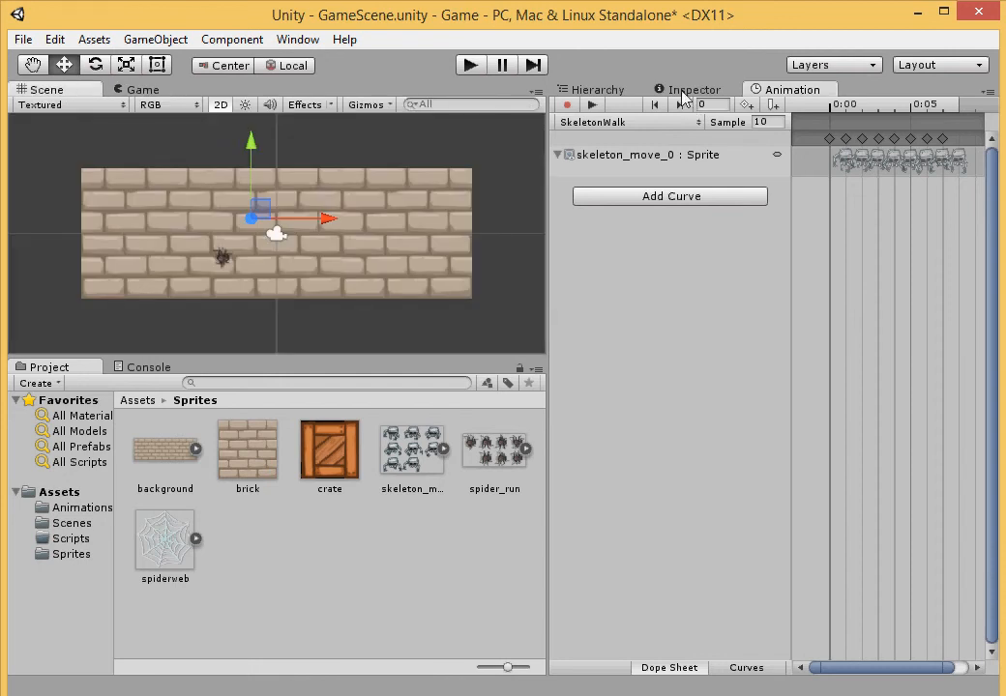
# Starting from skeleton_move_0's Sprite Renderer, add a new sorting layer named skeleton
pyautogui.click(609, 90)
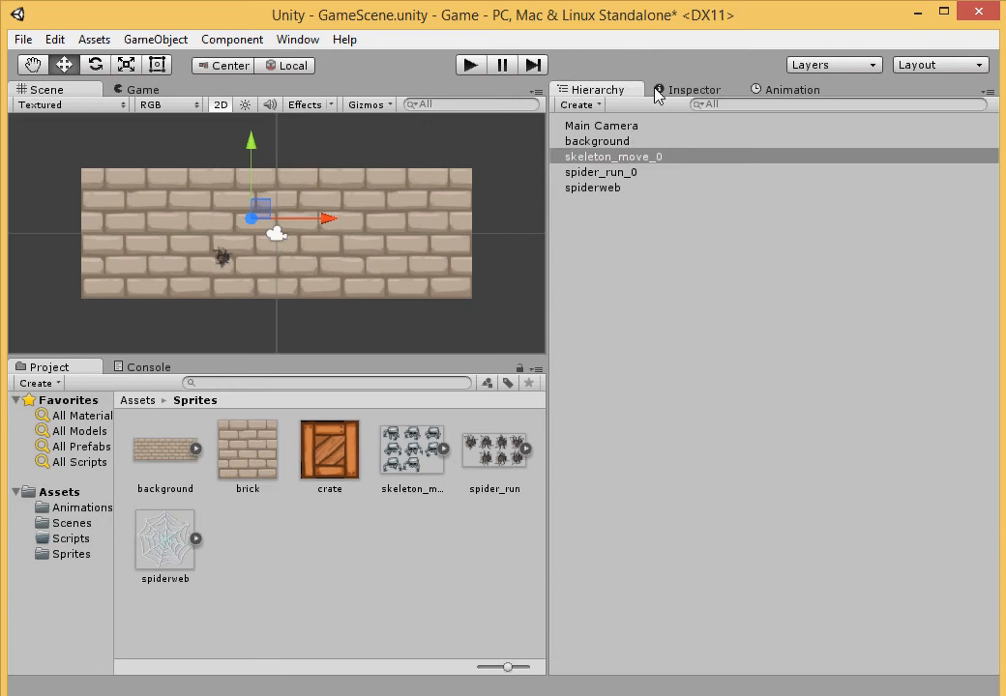
pyautogui.click(628, 157)
pyautogui.click(684, 90)
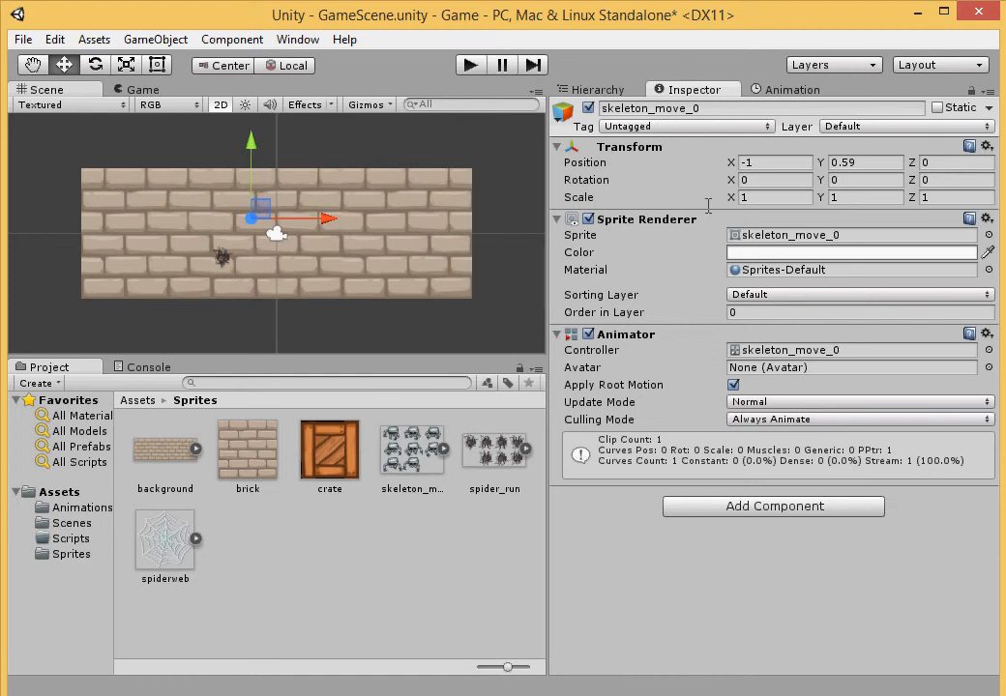
pyautogui.click(778, 295)
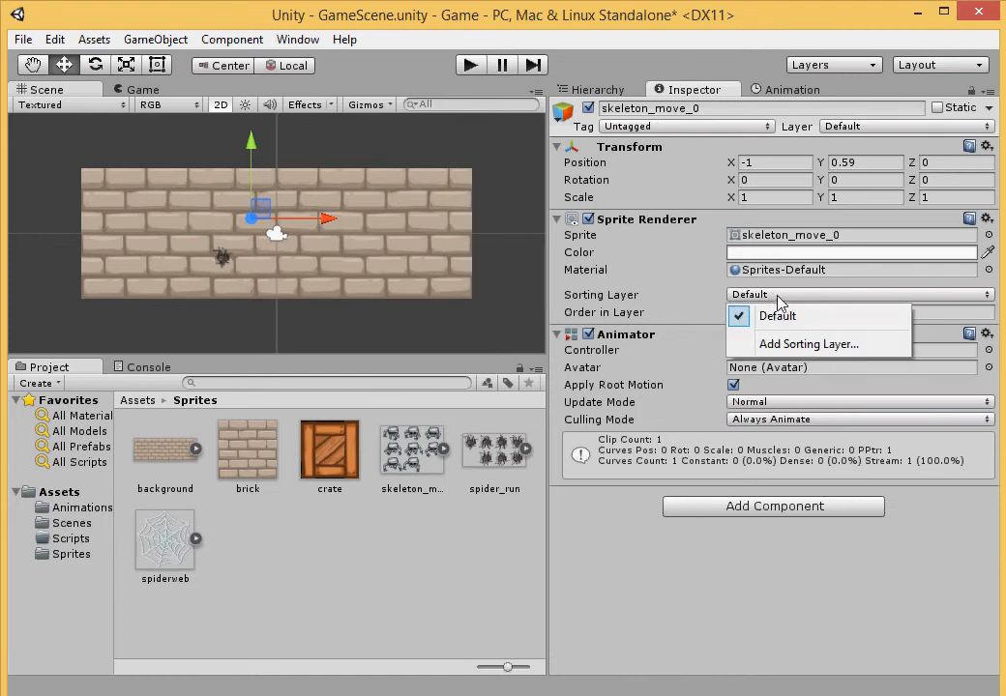
pyautogui.click(784, 346)
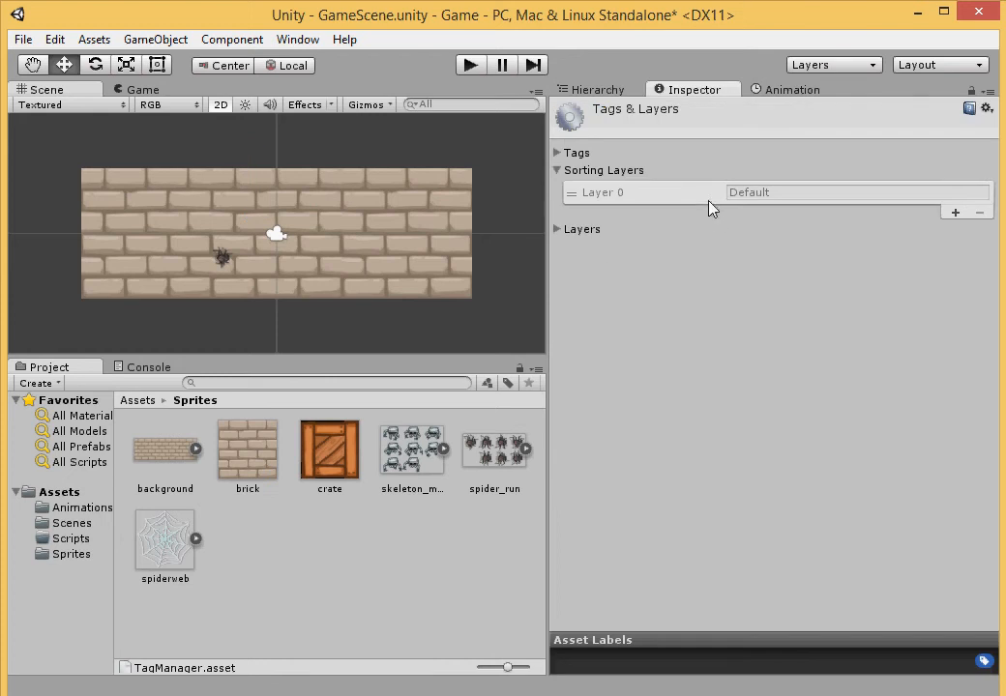
pyautogui.click(954, 212)
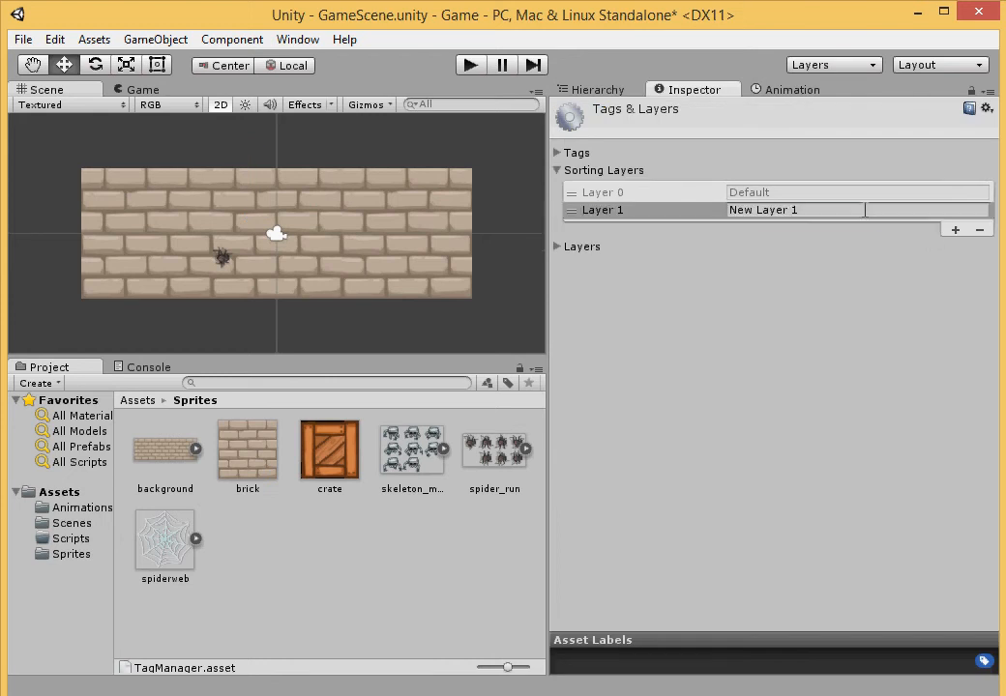
pyautogui.click(866, 210)
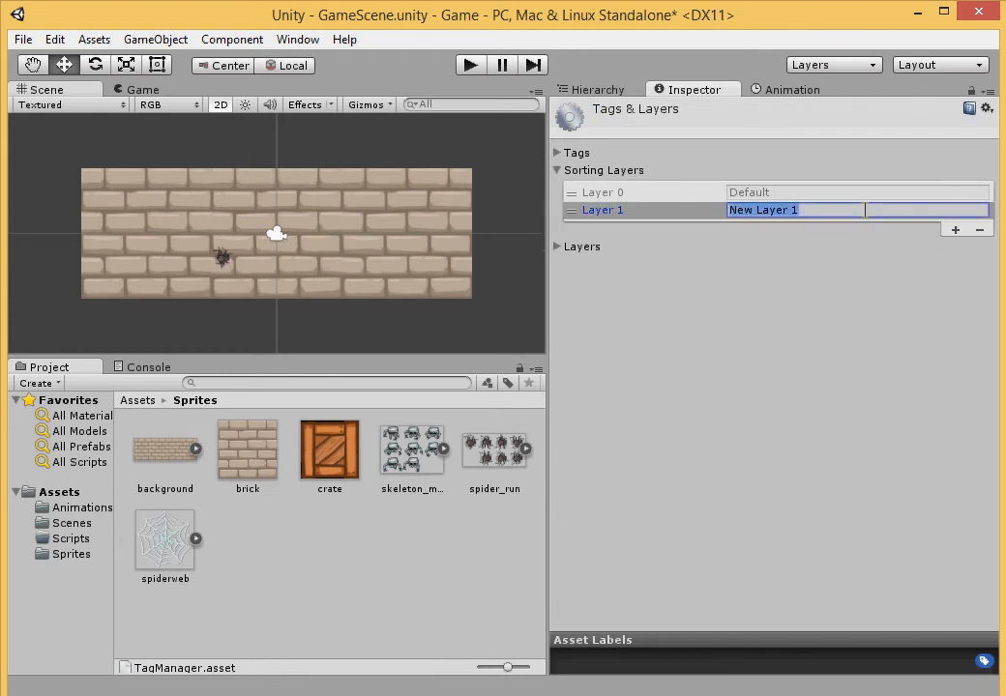
pyautogui.write('skeleton')
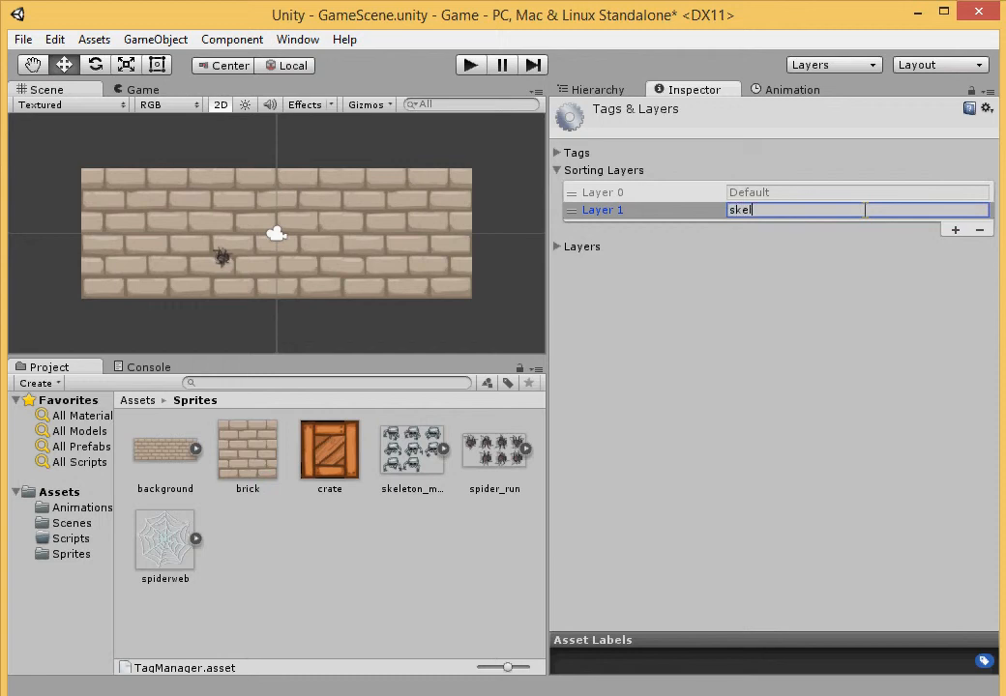
# Add two more sorting layers below skeleton, named spiderweb and spider
pyautogui.click(955, 229)
pyautogui.click(913, 227)
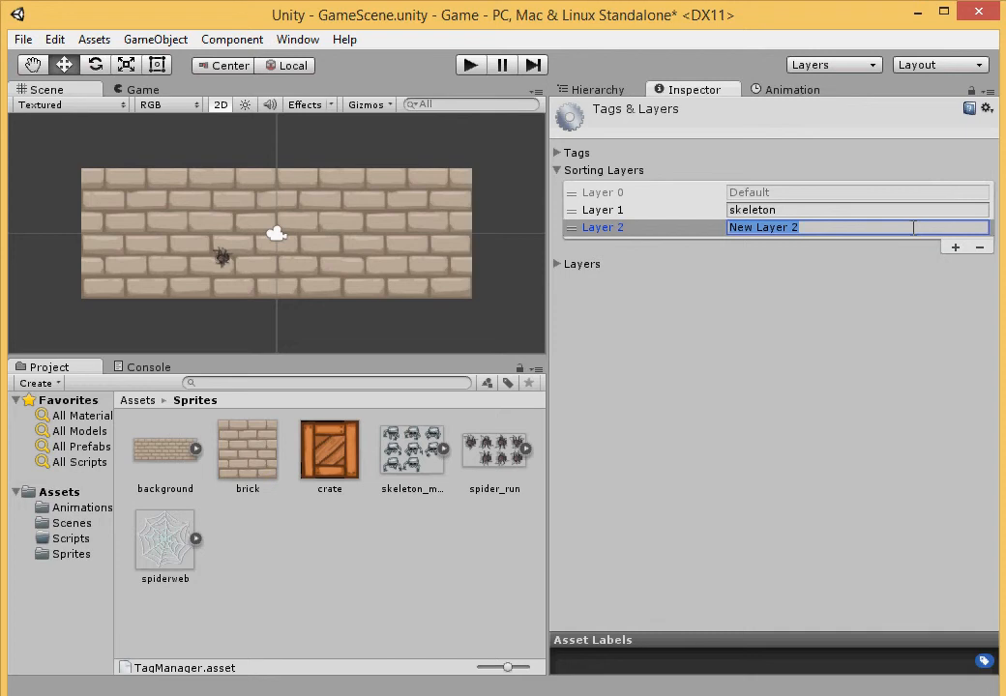
pyautogui.write('s')
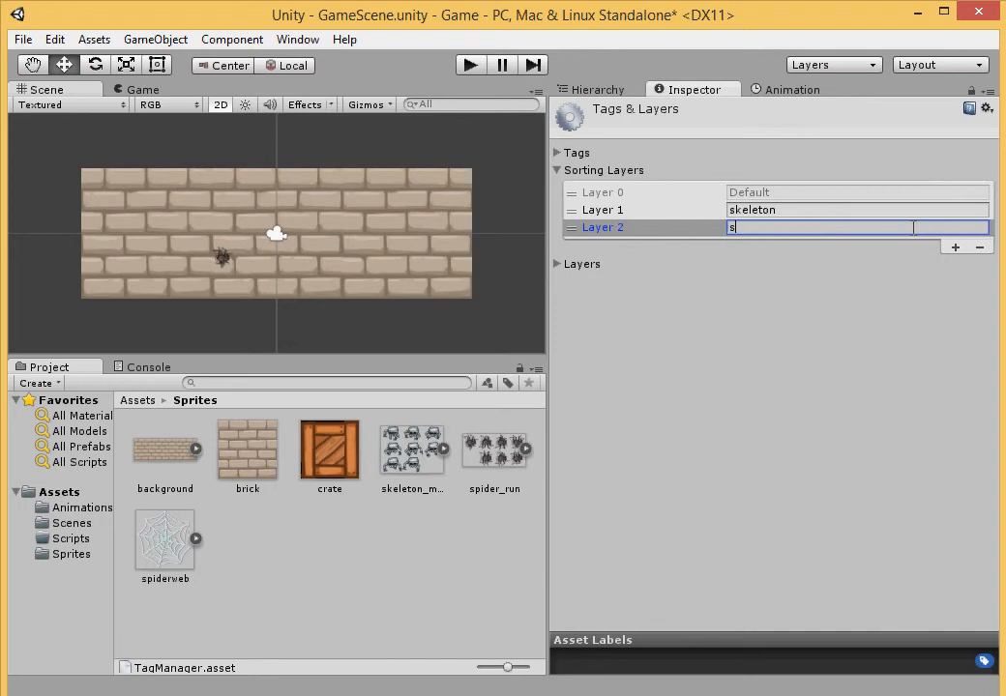
pyautogui.write('piderweb')
pyautogui.click(956, 248)
pyautogui.click(887, 245)
pyautogui.write('spider')
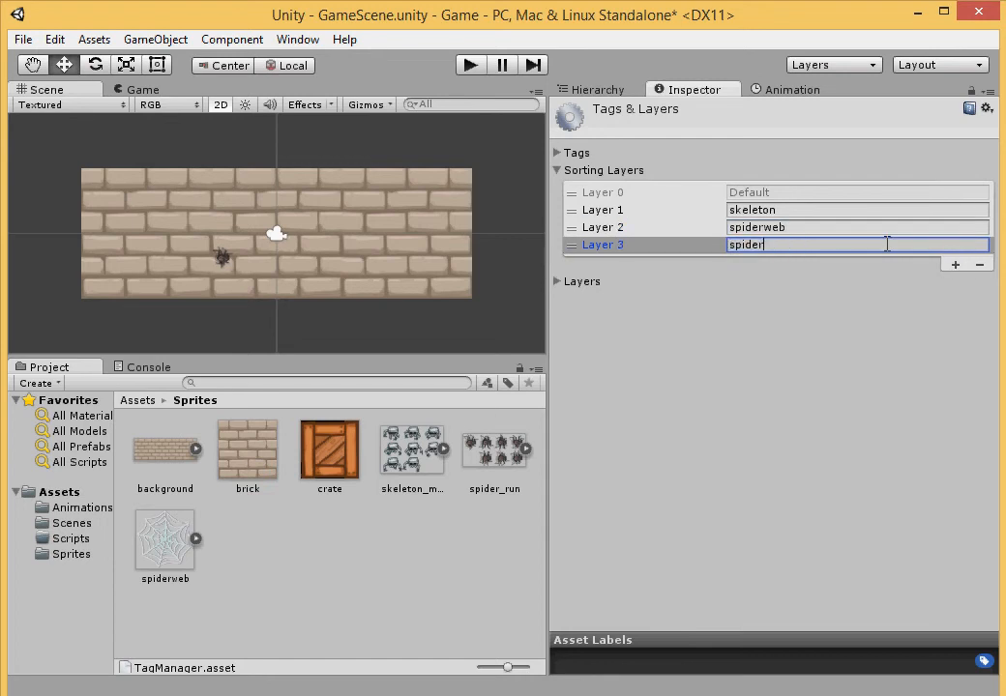
pyautogui.click(866, 327)
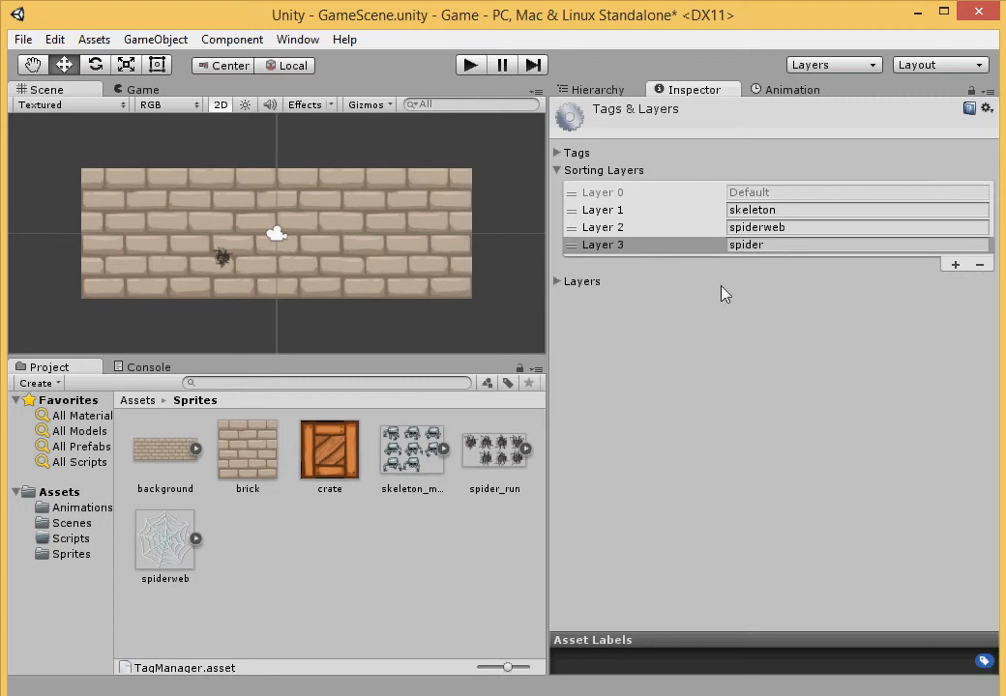
# Assign skeleton_move_0's Sprite Renderer to the skeleton sorting layer
pyautogui.click(624, 90)
pyautogui.click(614, 172)
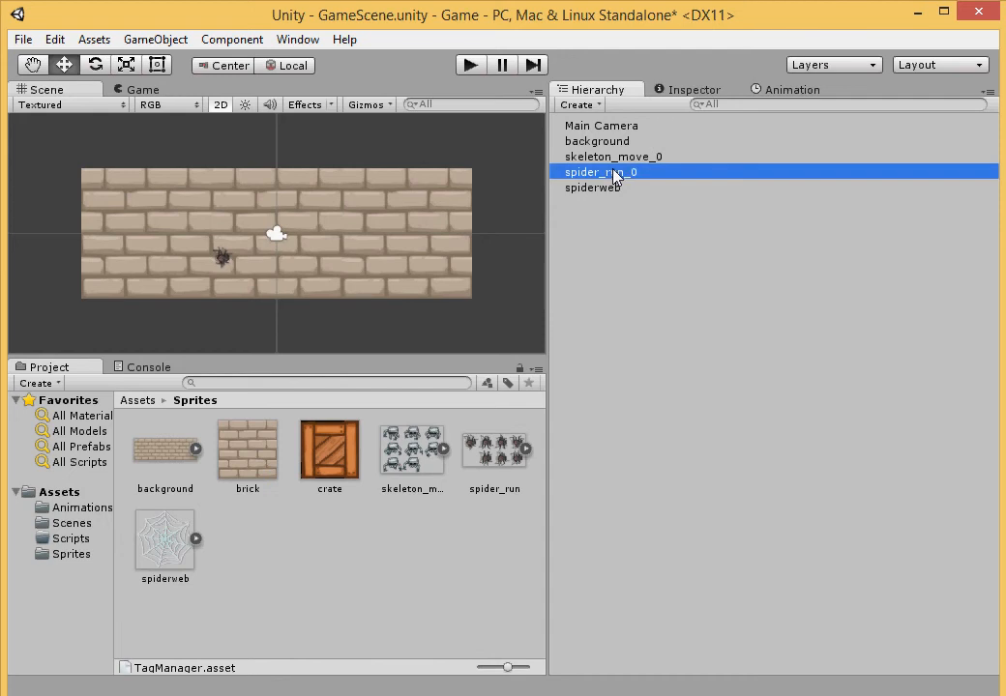
pyautogui.click(615, 156)
pyautogui.click(694, 90)
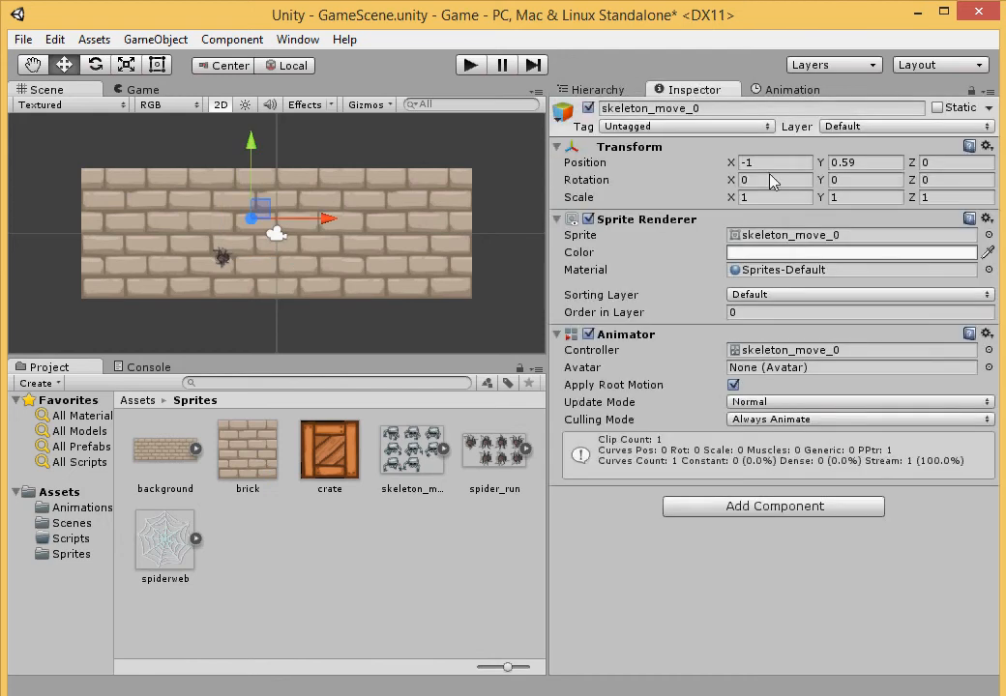
pyautogui.click(764, 296)
pyautogui.click(783, 339)
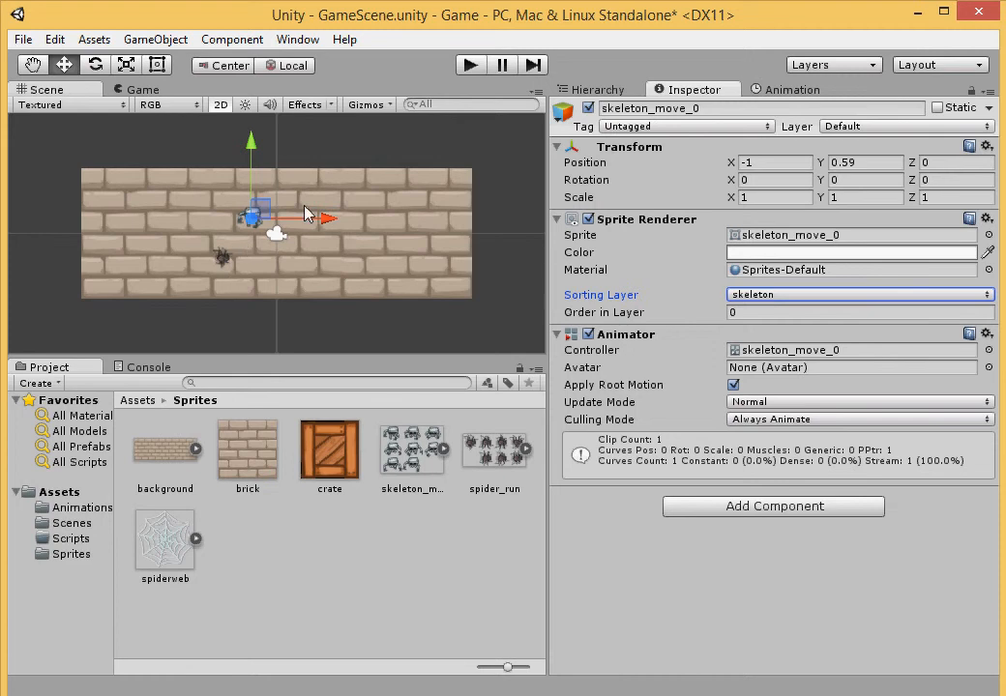
pyautogui.click(763, 296)
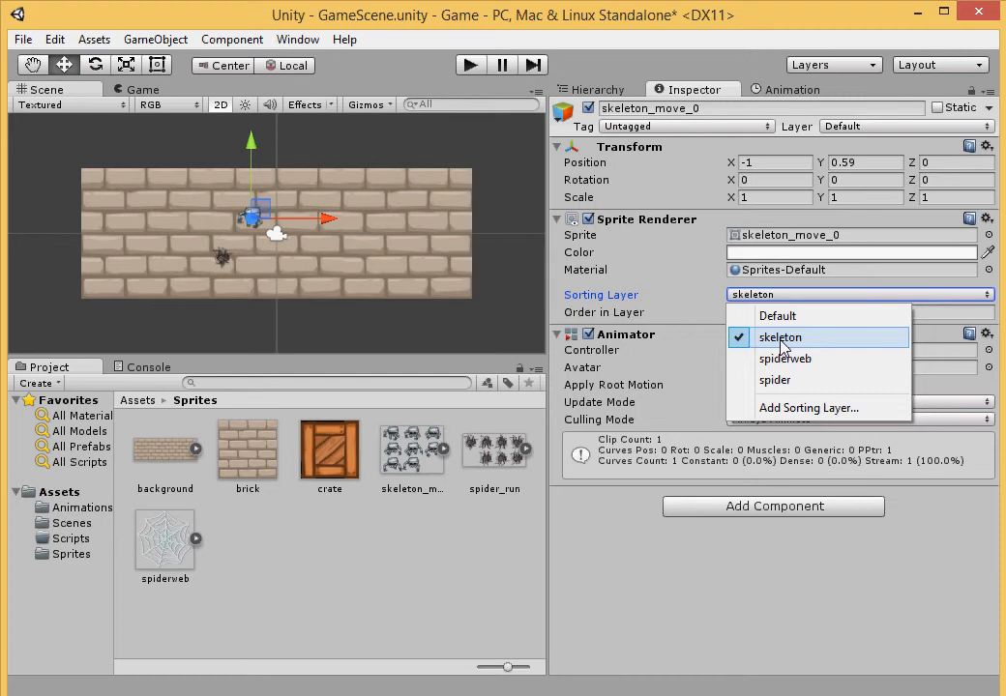
# Play the SkeletonWalk animation preview to check the skeleton in the Scene view
pyautogui.click(766, 92)
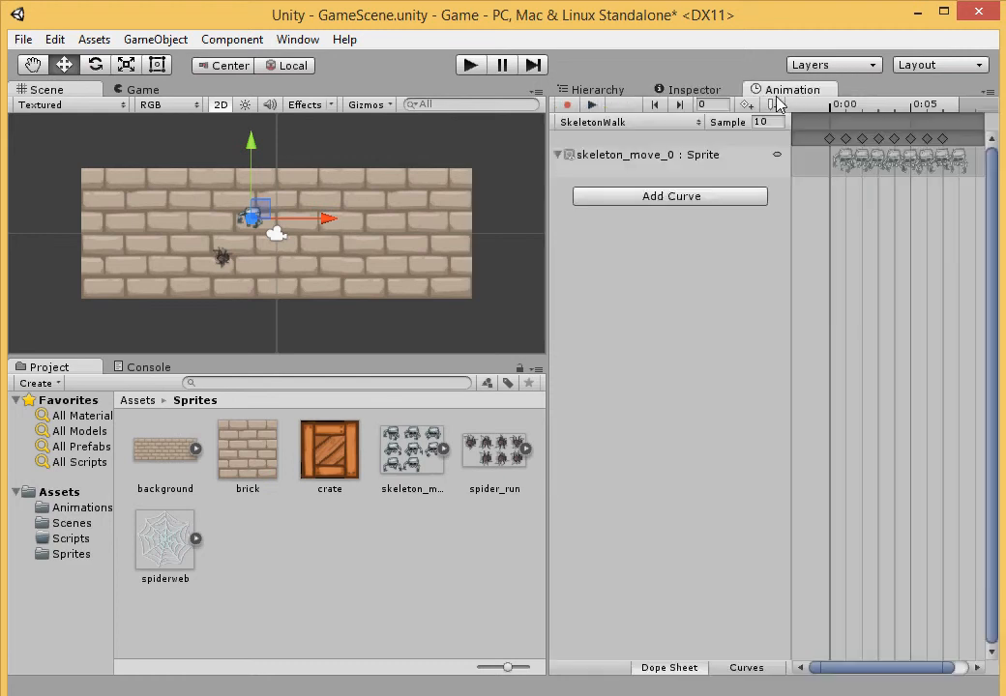
pyautogui.click(592, 104)
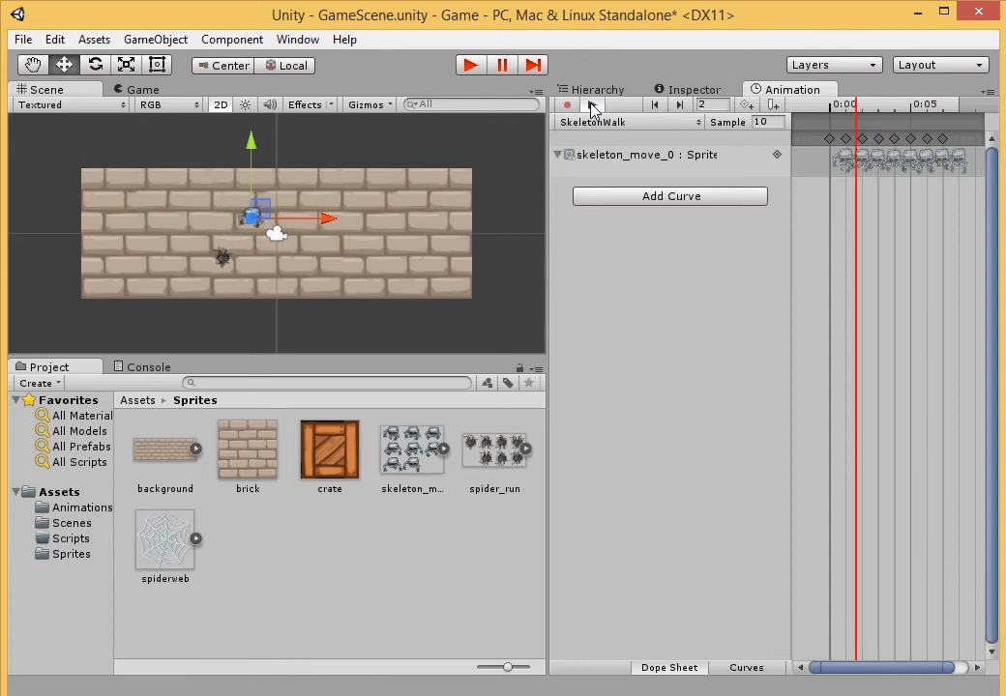
# Stop the SkeletonWalk preview and assign the spiderweb object's Sprite Renderer to the spiderweb sorting layer
pyautogui.click(596, 106)
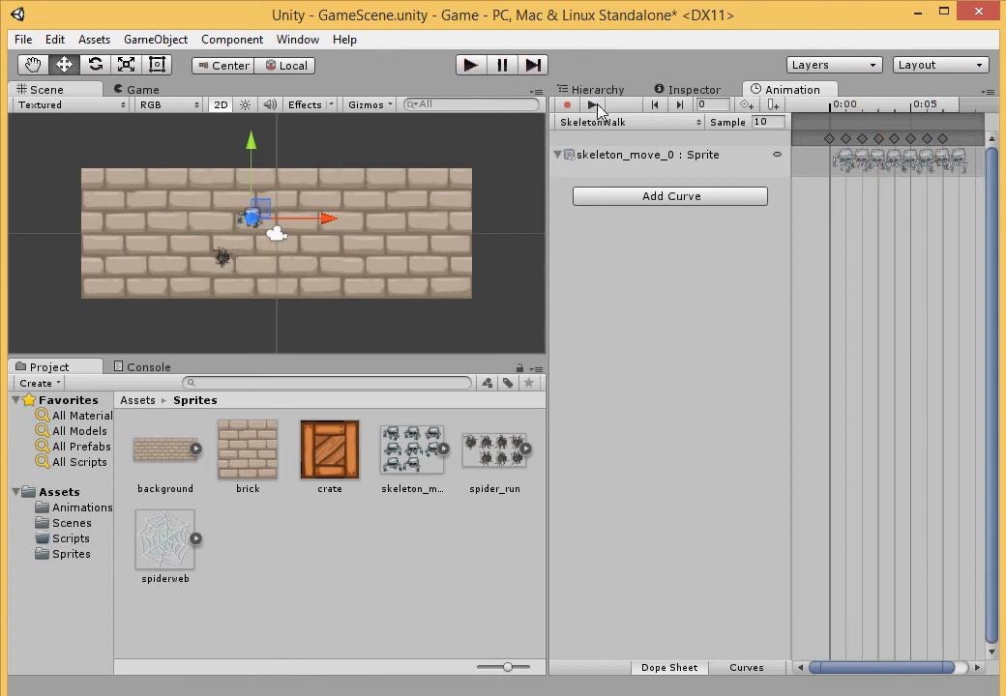
pyautogui.click(695, 90)
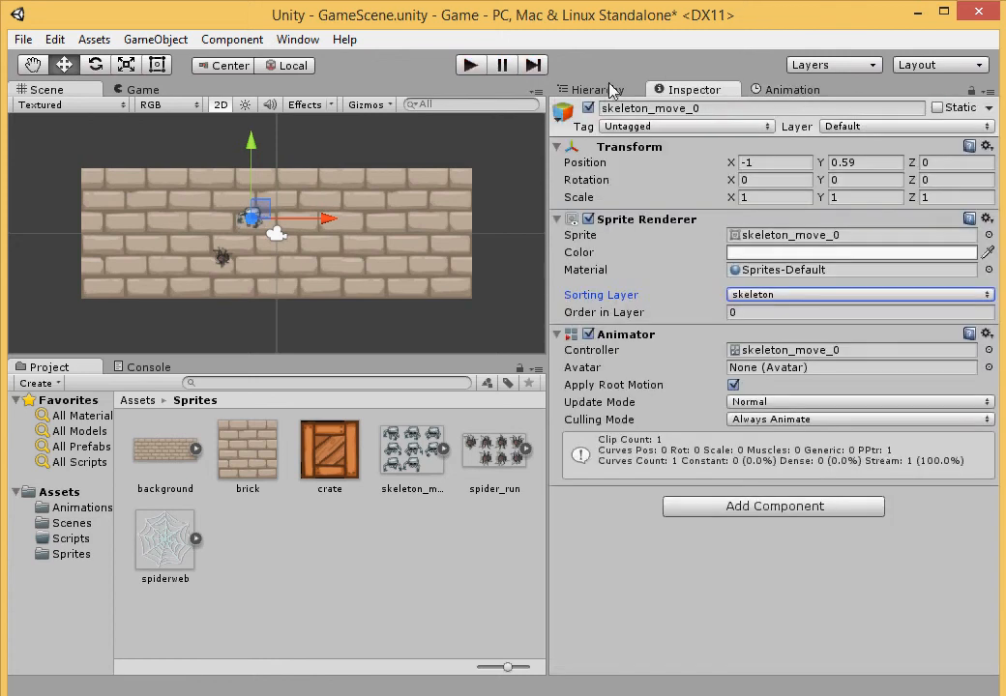
pyautogui.click(592, 90)
pyautogui.click(610, 173)
pyautogui.click(610, 187)
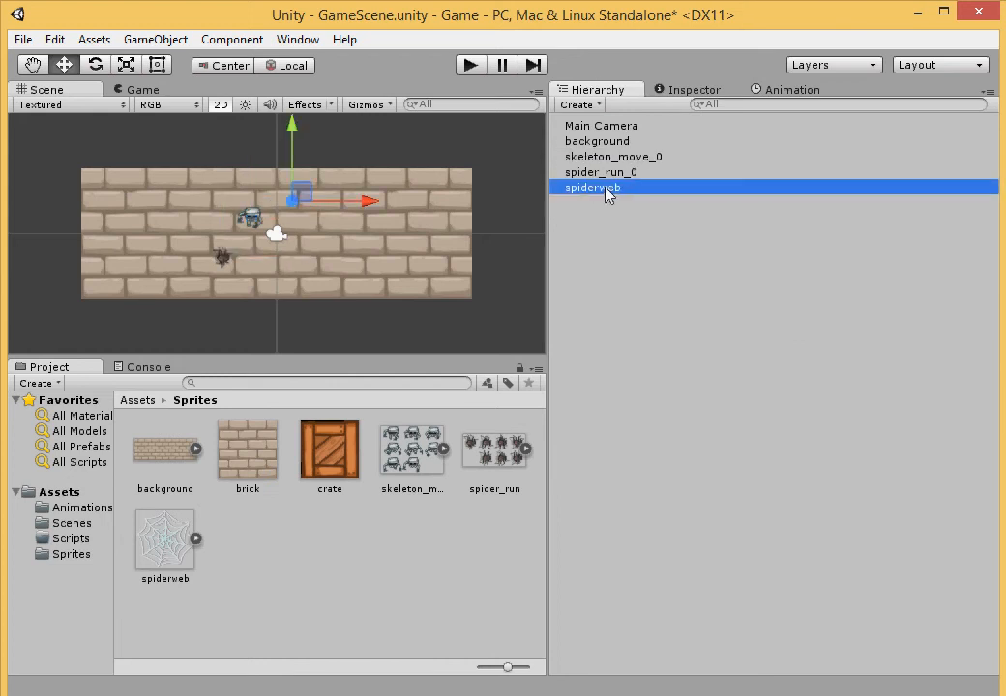
pyautogui.click(769, 90)
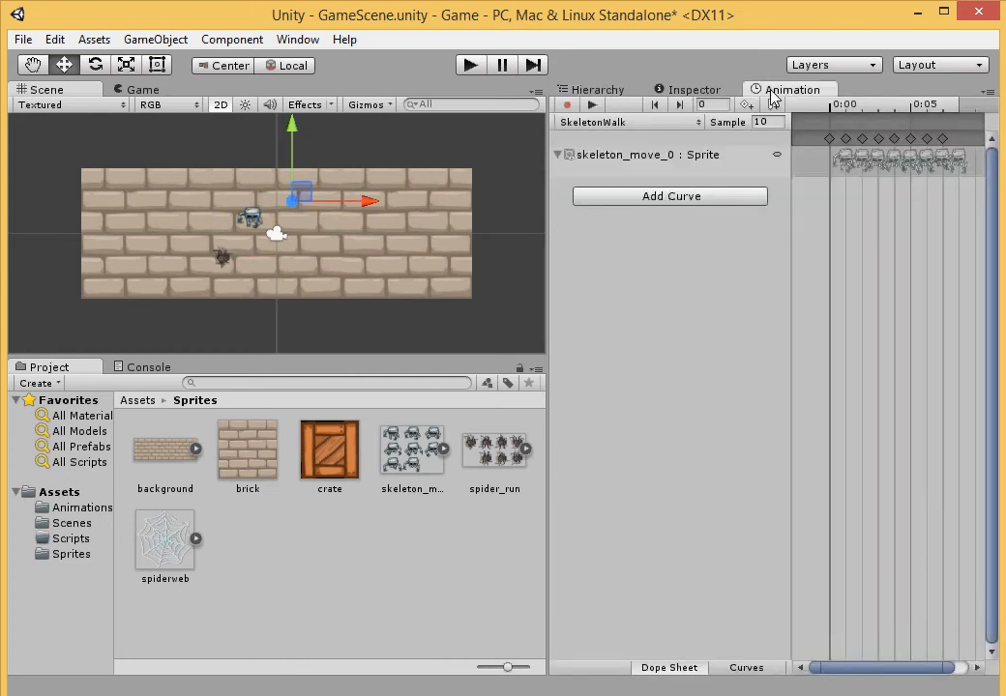
pyautogui.click(607, 90)
pyautogui.click(673, 93)
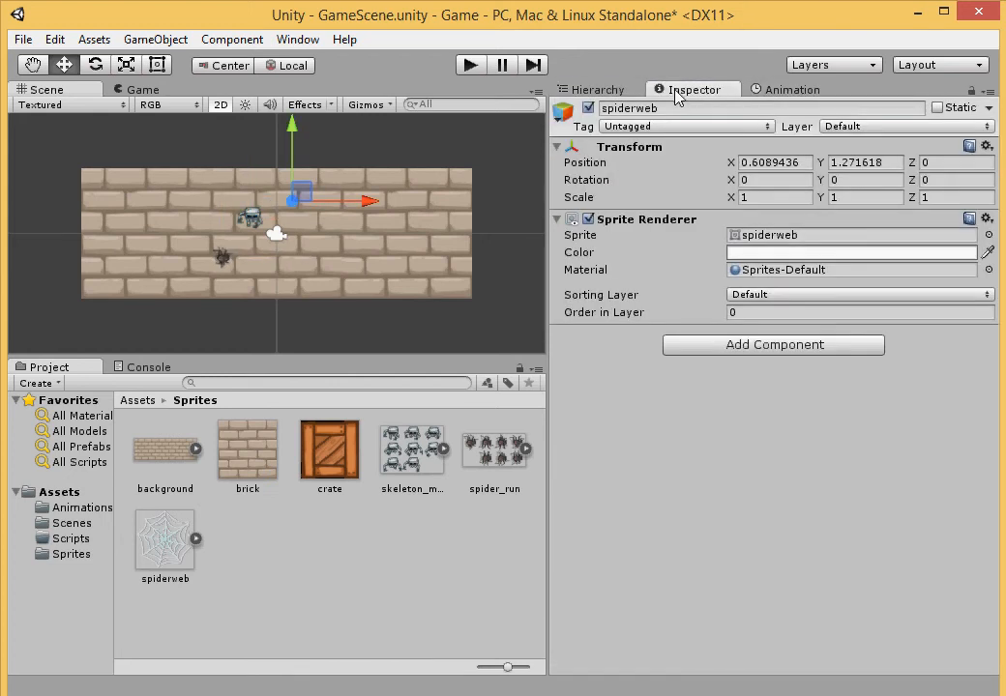
pyautogui.click(781, 295)
pyautogui.click(795, 357)
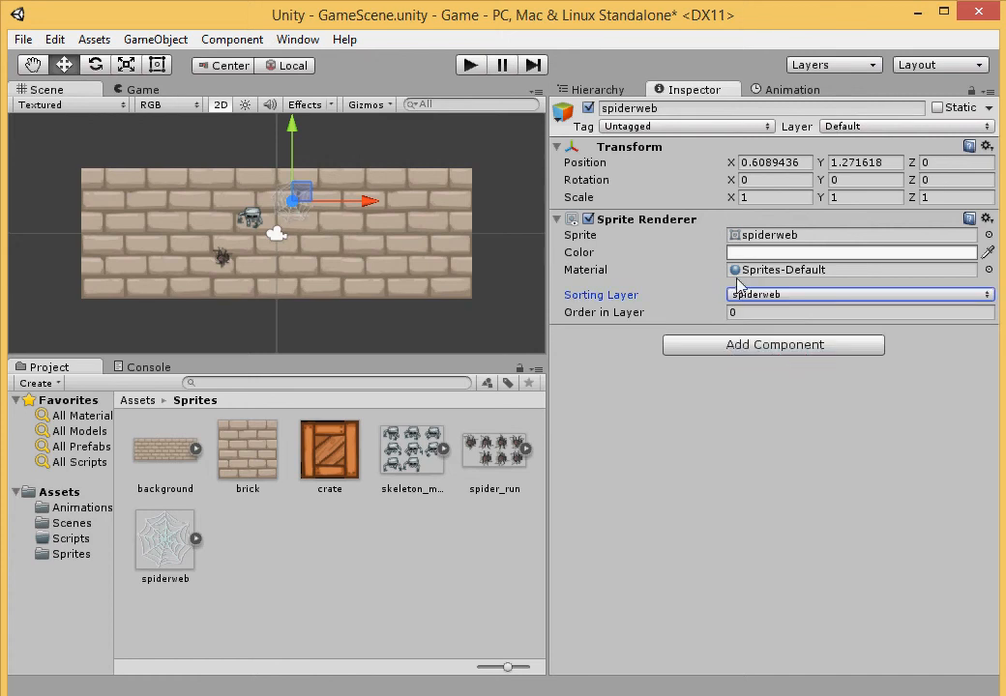
# Close the Animation view and add it again beside the Inspector so it targets the spiderweb object
pyautogui.click(789, 90)
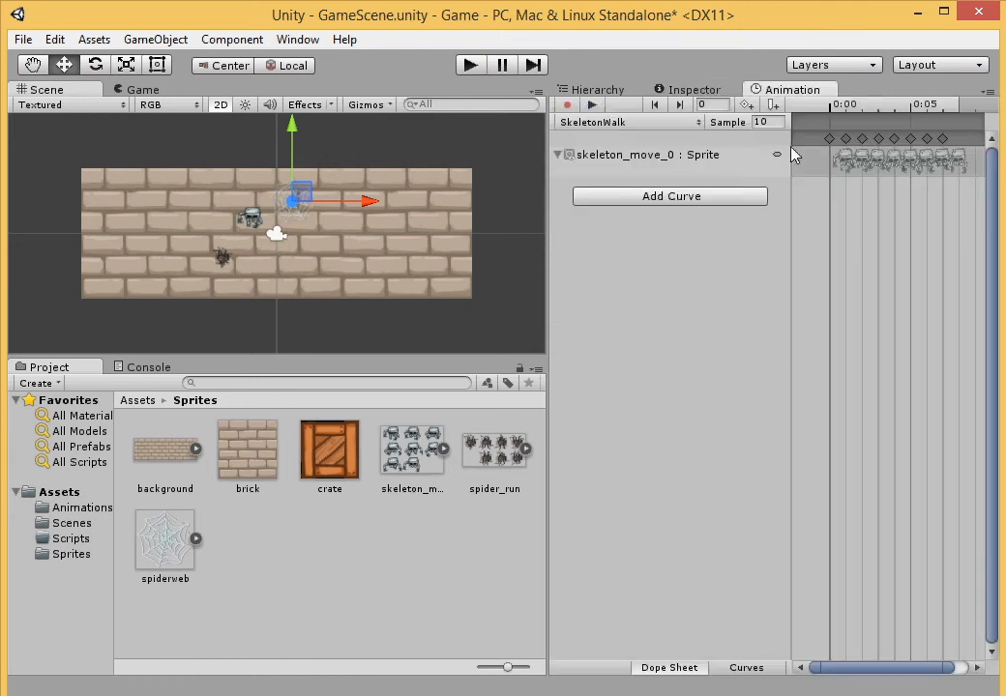
pyautogui.rightClick(795, 90)
pyautogui.click(842, 124)
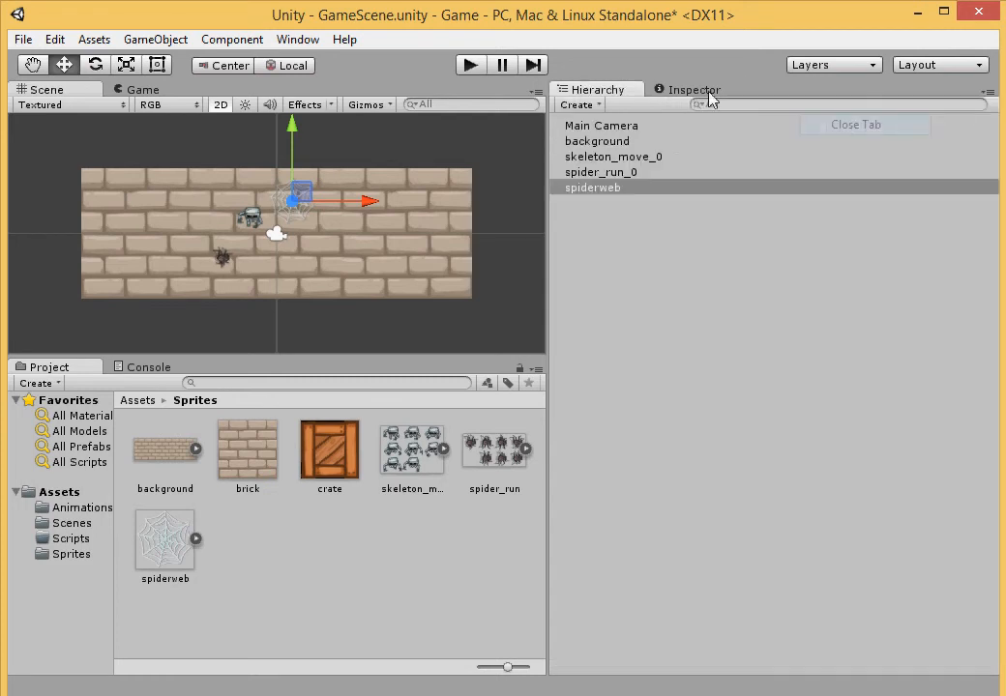
pyautogui.rightClick(619, 89)
pyautogui.moveTo(693, 145)
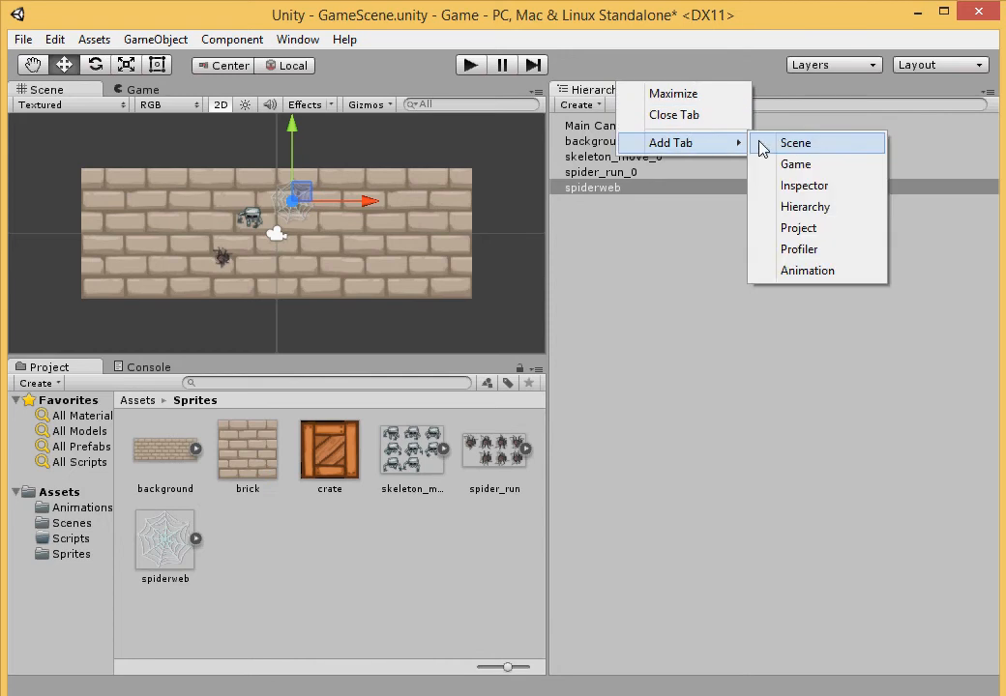
pyautogui.click(802, 271)
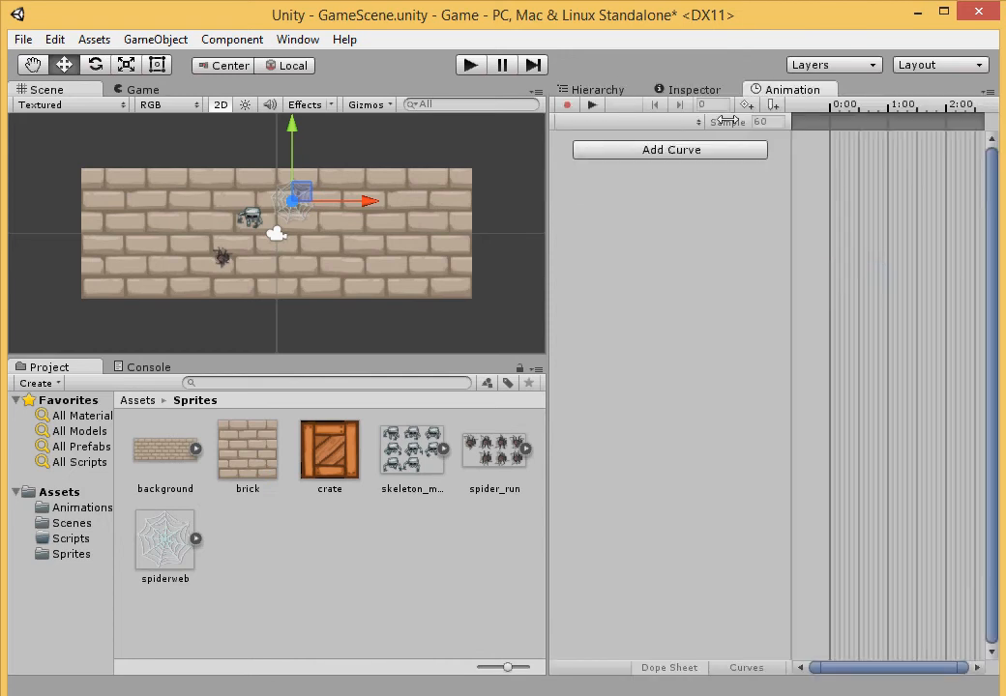
# Start creating an animation clip for the spiderweb and choose the Assets/Animations folder as its save location
pyautogui.click(706, 168)
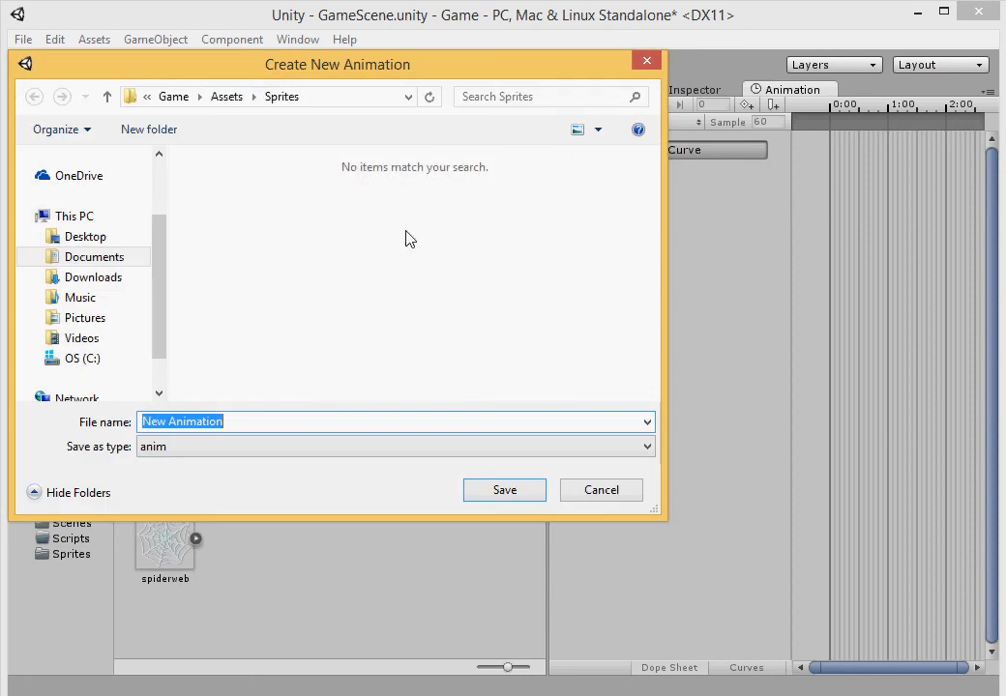
pyautogui.click(227, 96)
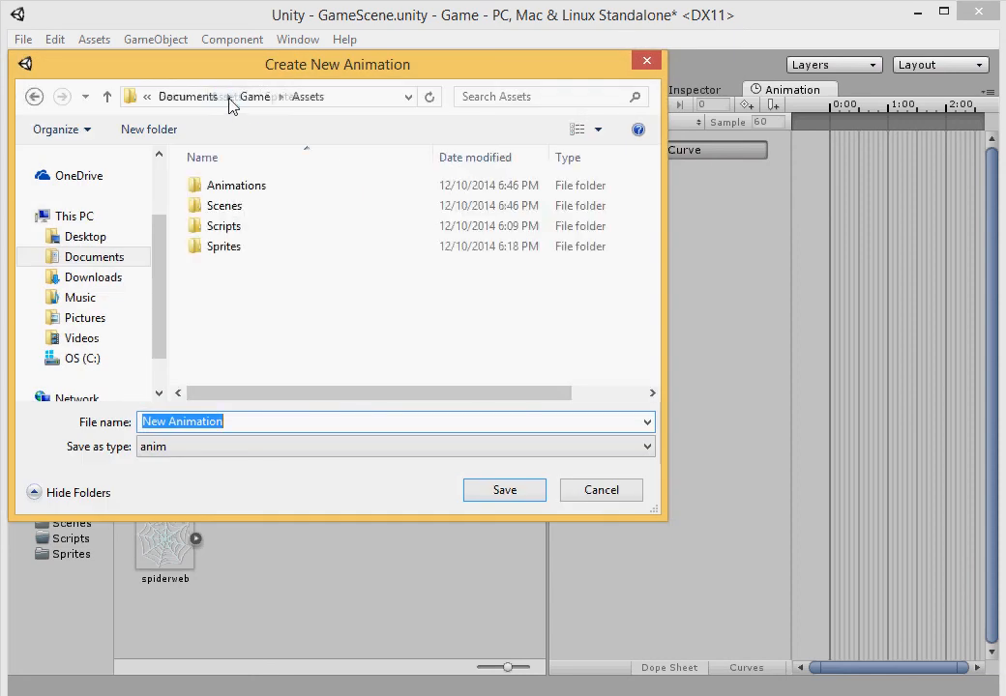
pyautogui.click(233, 247)
pyautogui.doubleClick(238, 248)
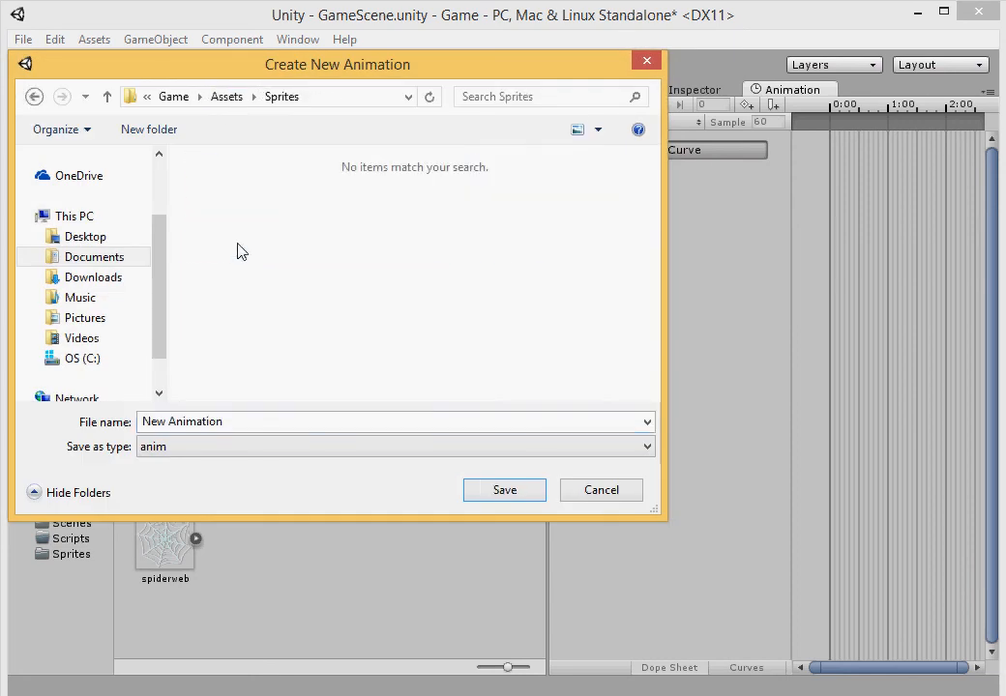
pyautogui.click(263, 421)
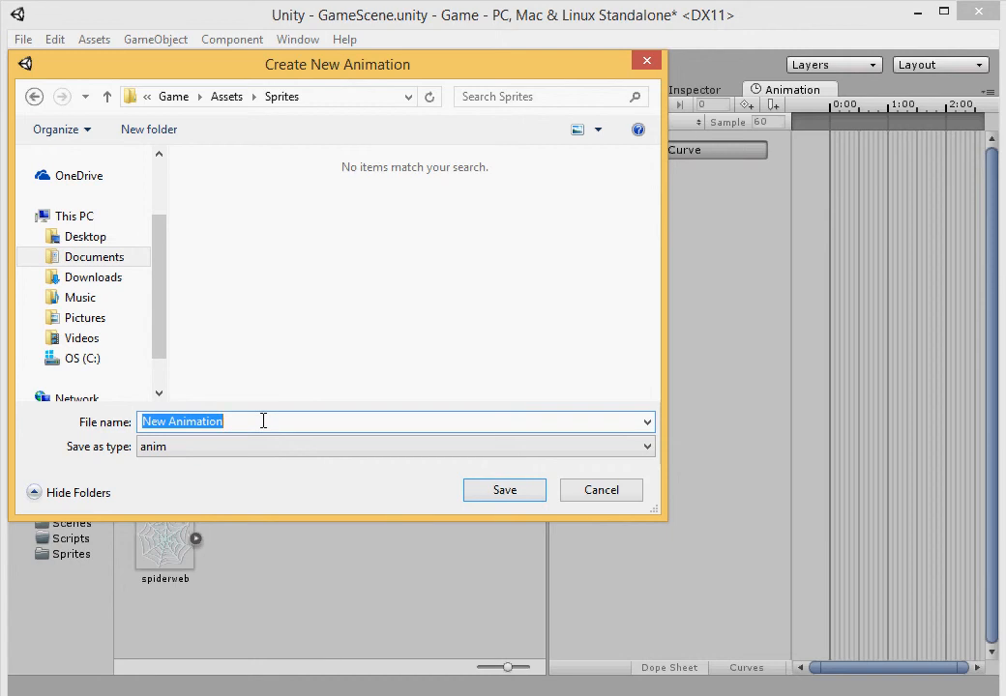
pyautogui.click(105, 96)
pyautogui.click(227, 187)
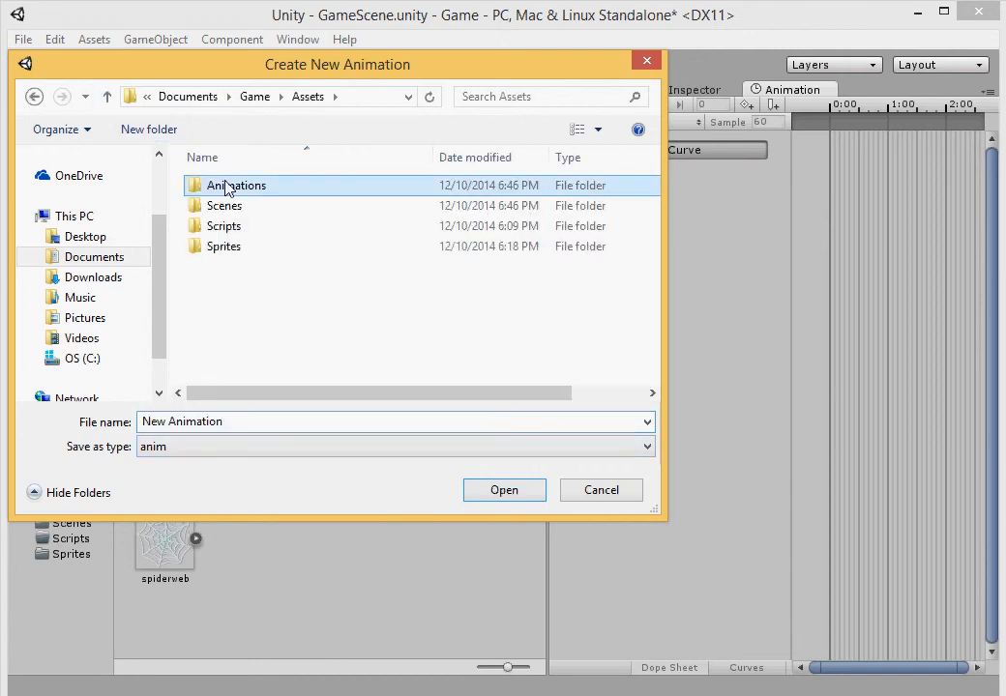
pyautogui.doubleClick(226, 187)
# Name the new animation clip SpawningWeb and save it
pyautogui.click(241, 421)
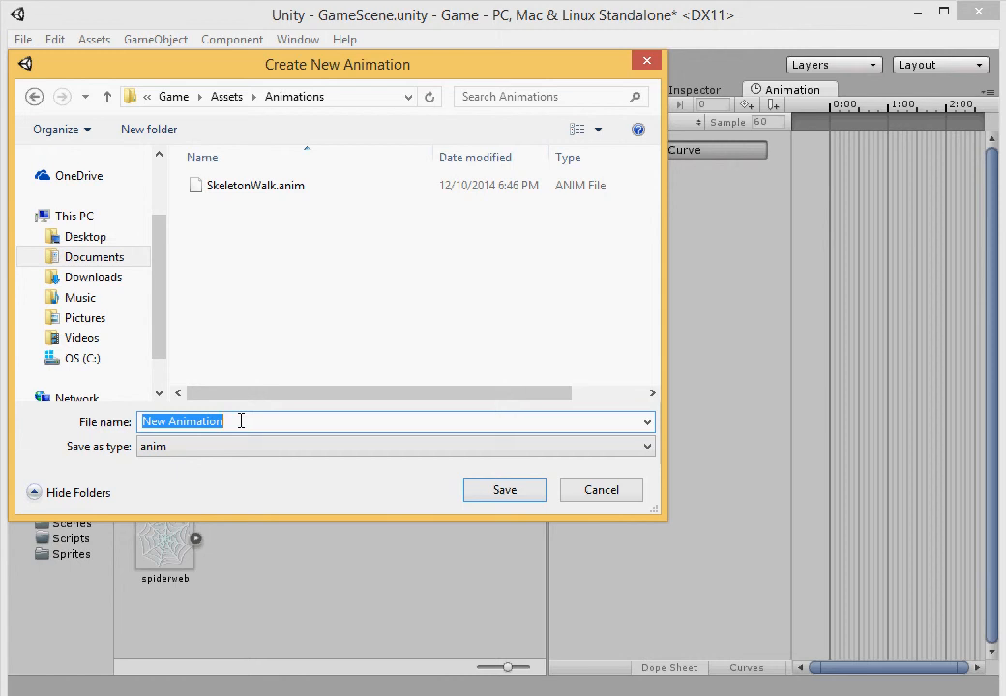
pyautogui.press('BackSpace')
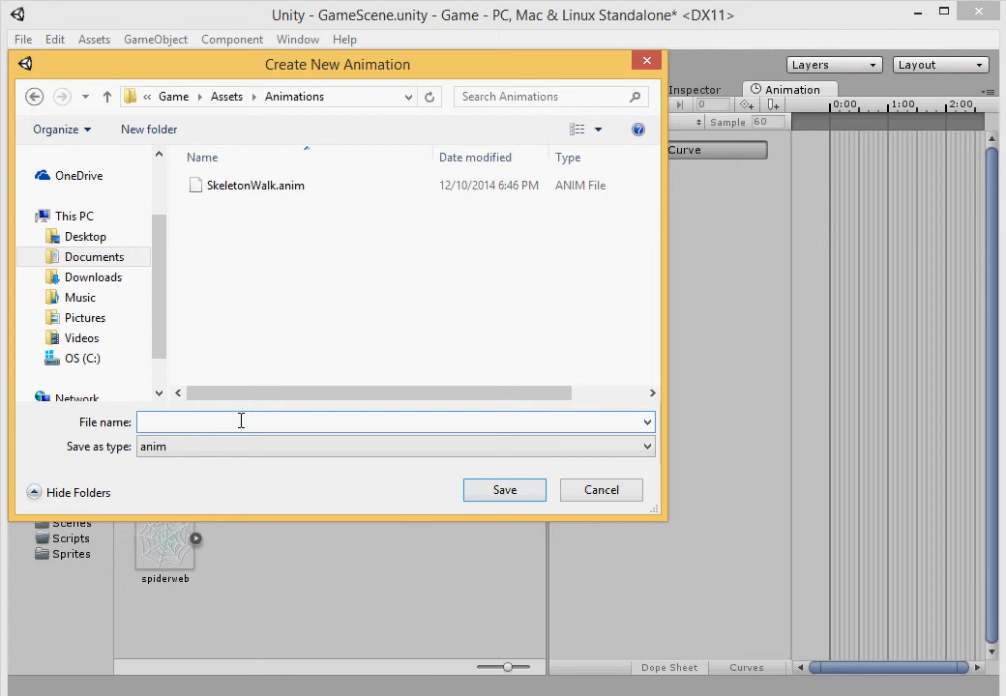
pyautogui.write('S')
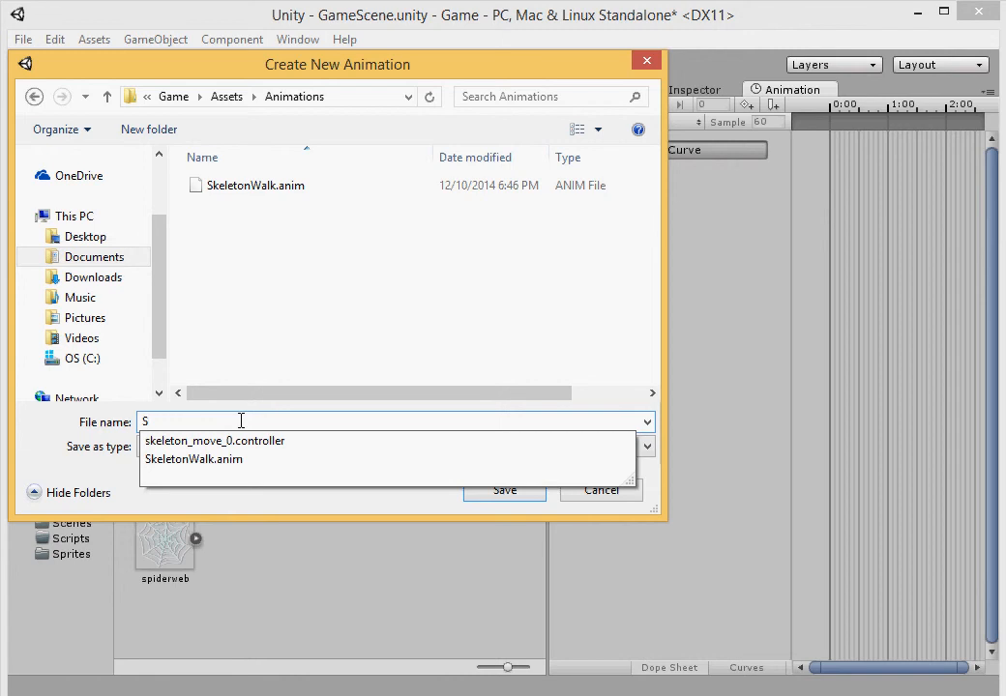
pyautogui.press('BackSpace')
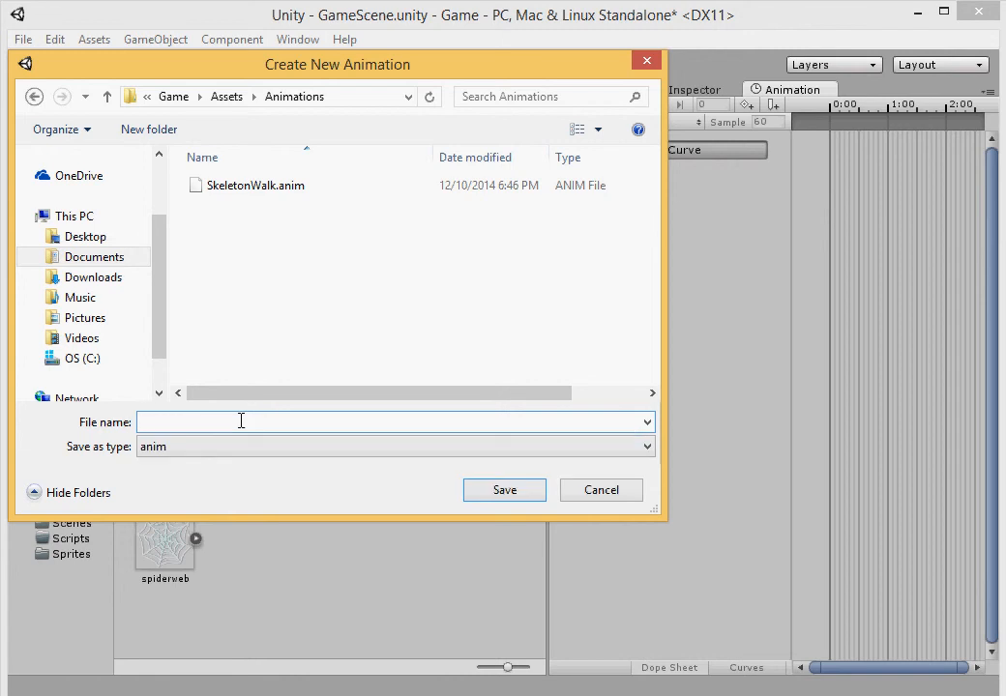
pyautogui.write('Create')
pyautogui.press('BackSpace')
pyautogui.press('BackSpace')
pyautogui.press('BackSpace')
pyautogui.press('BackSpace')
pyautogui.press('BackSpace')
pyautogui.press('BackSpace')
pyautogui.write('SpawningWeb')
pyautogui.click(502, 492)
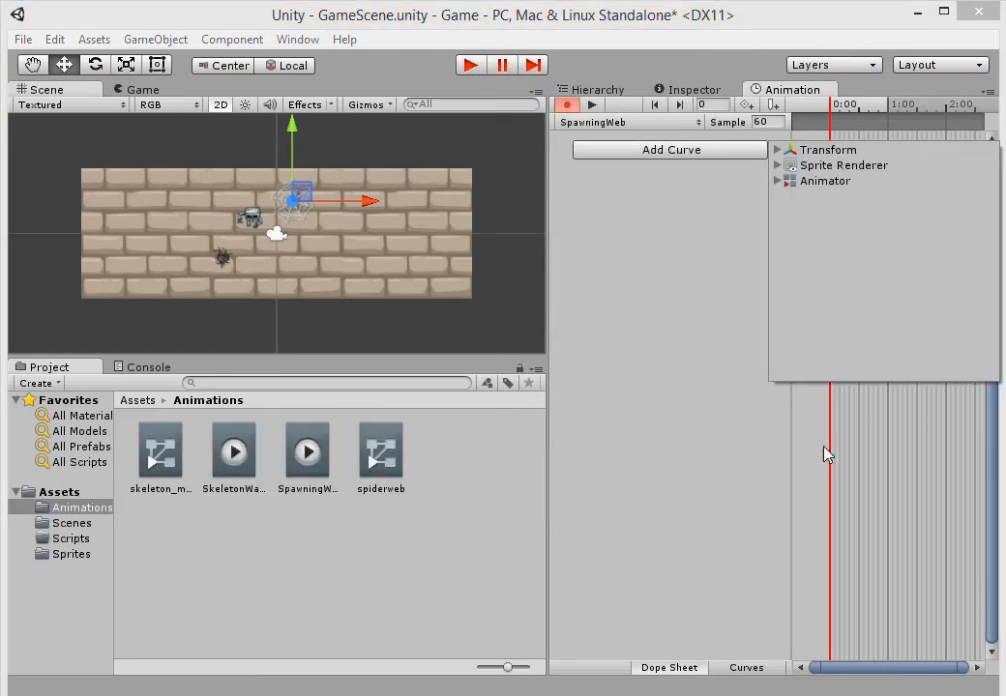
# Set the SpawningWeb clip's sample rate to 3
pyautogui.scroll(5, 824, 447)
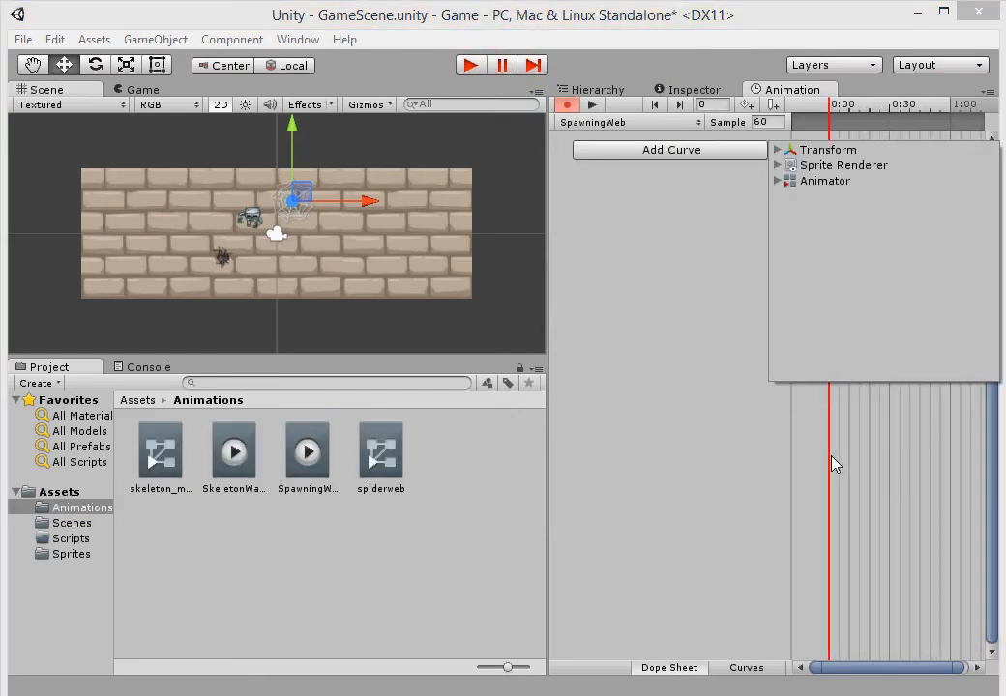
pyautogui.scroll(5, 835, 464)
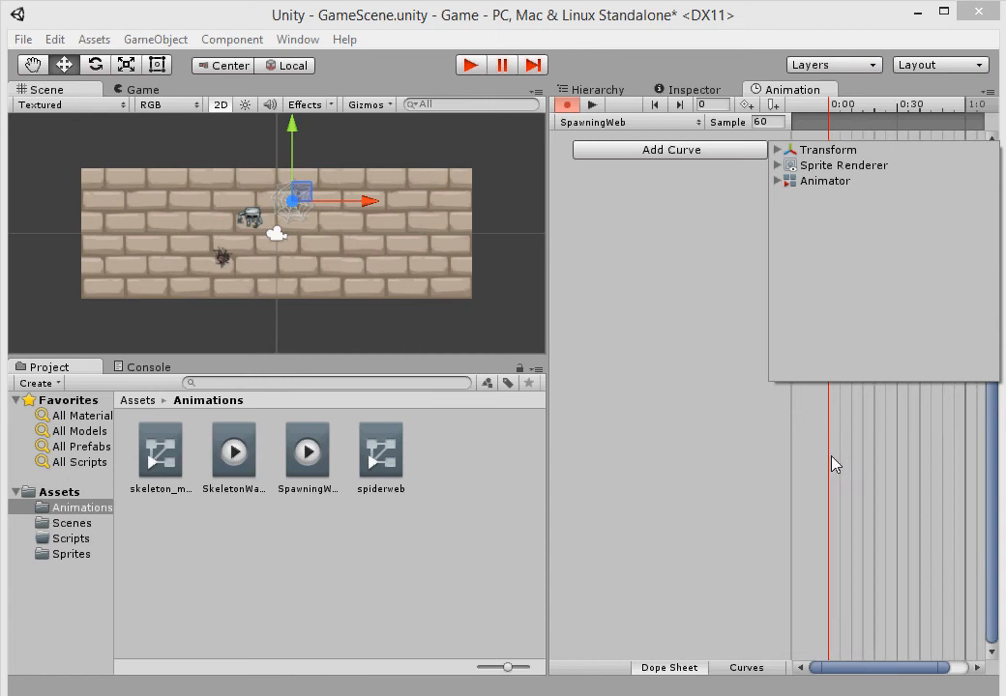
pyautogui.click(774, 124)
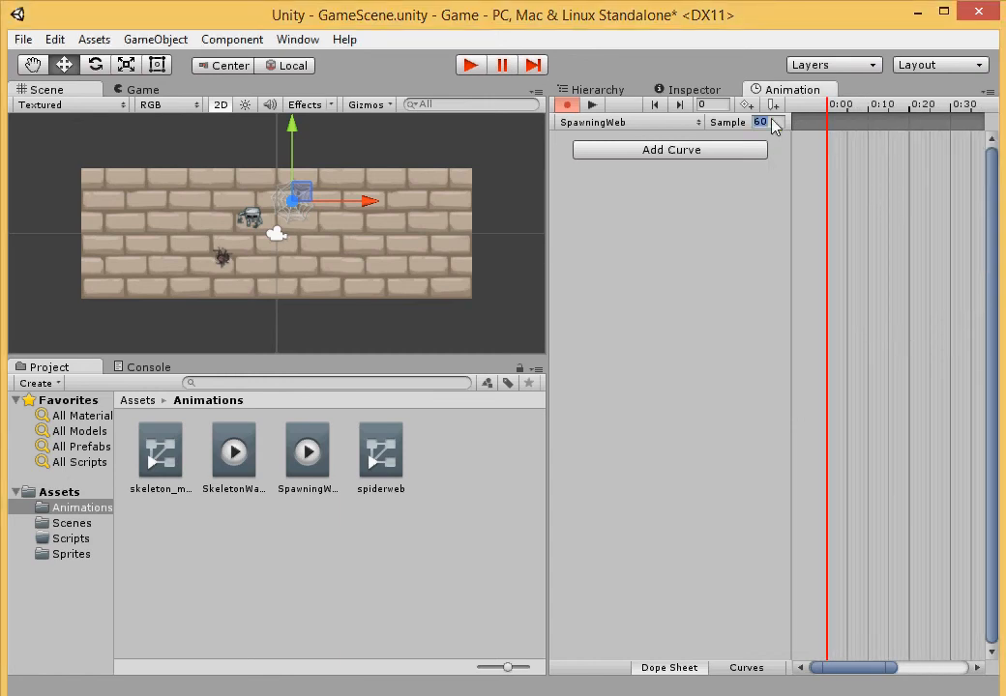
pyautogui.write('3')
pyautogui.scroll(-5, 811, 275)
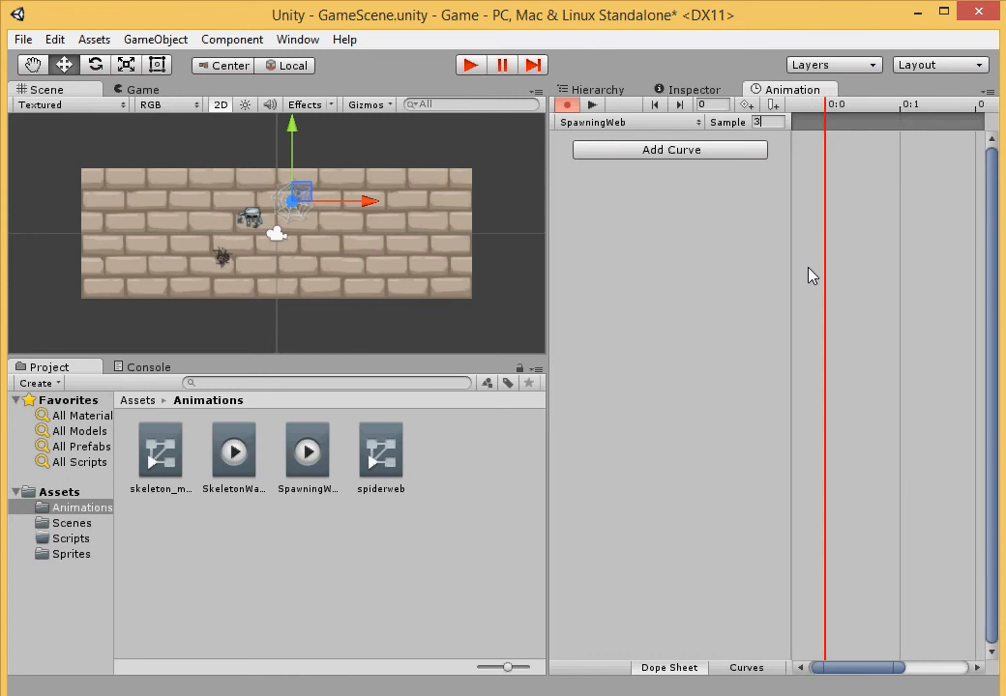
# Add a Transform Scale curve for the spiderweb to the SpawningWeb clip
pyautogui.click(675, 152)
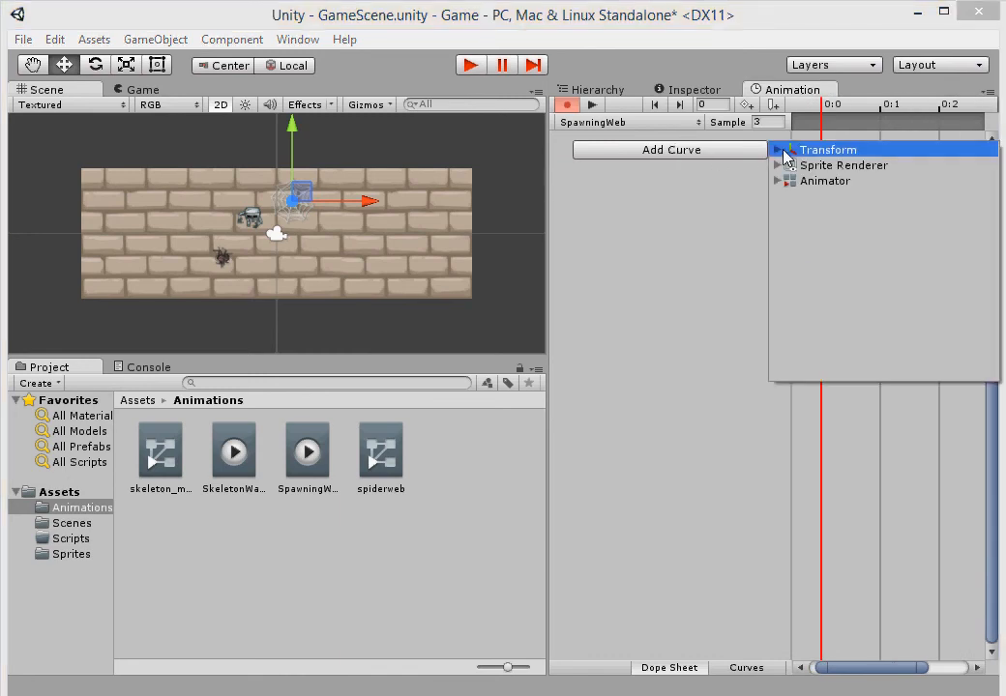
pyautogui.click(783, 154)
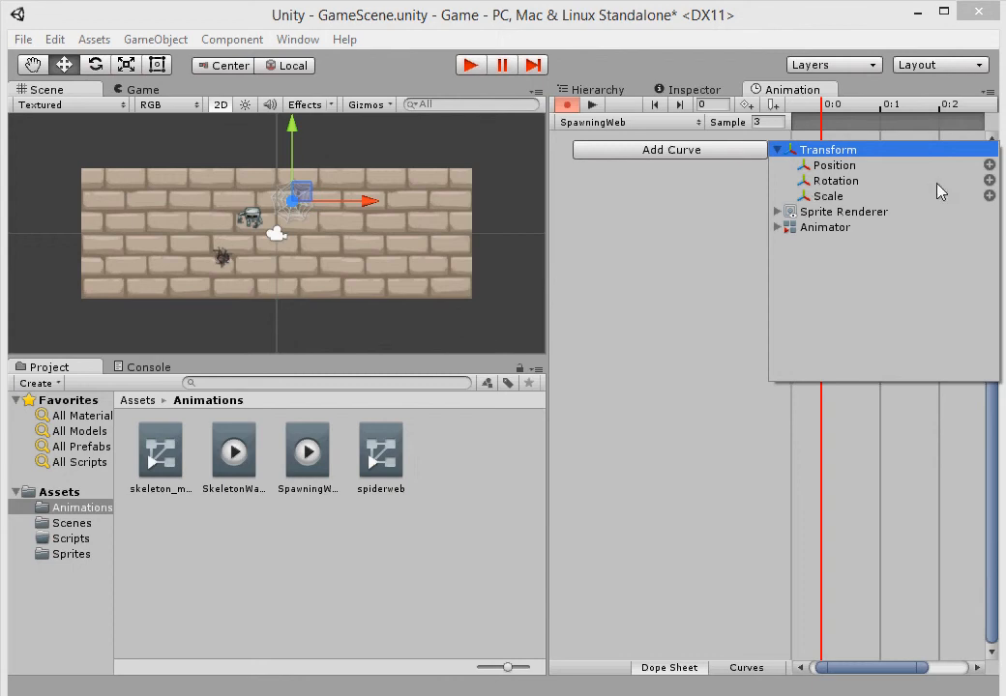
pyautogui.click(988, 196)
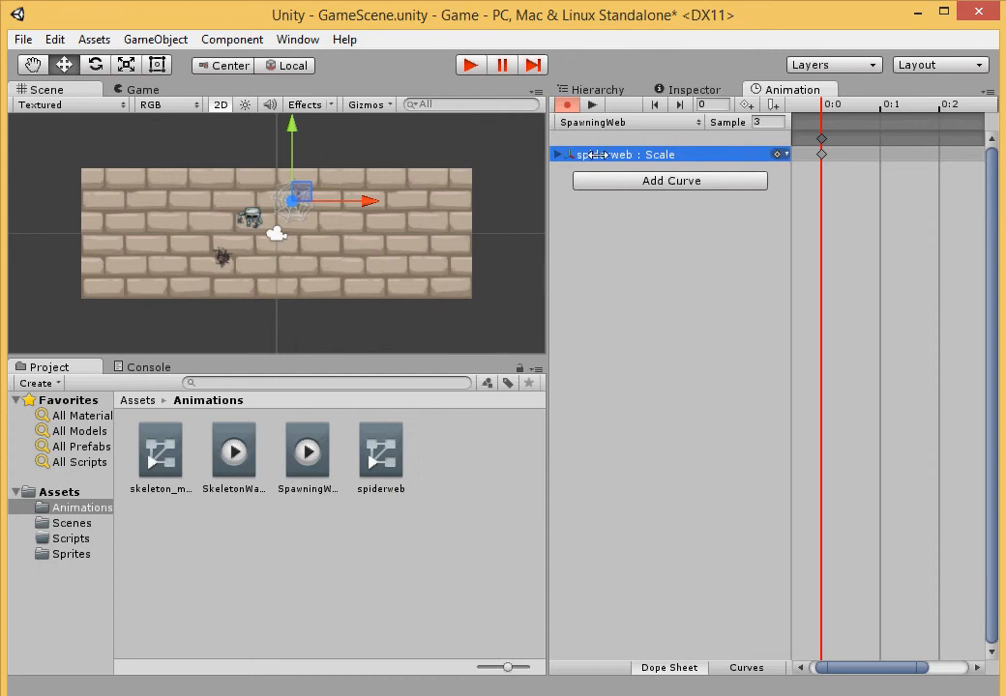
# Set the spiderweb's Scale.x, Scale.y and Scale.z to 0 at the first keyframe
pyautogui.click(559, 155)
pyautogui.click(735, 169)
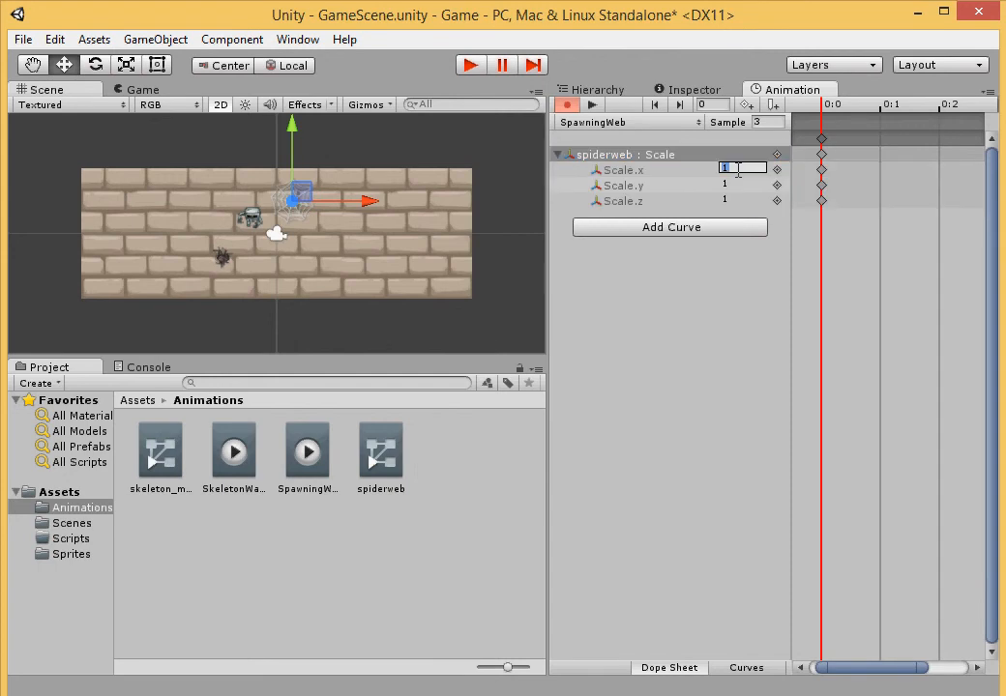
pyautogui.write('0')
pyautogui.click(735, 183)
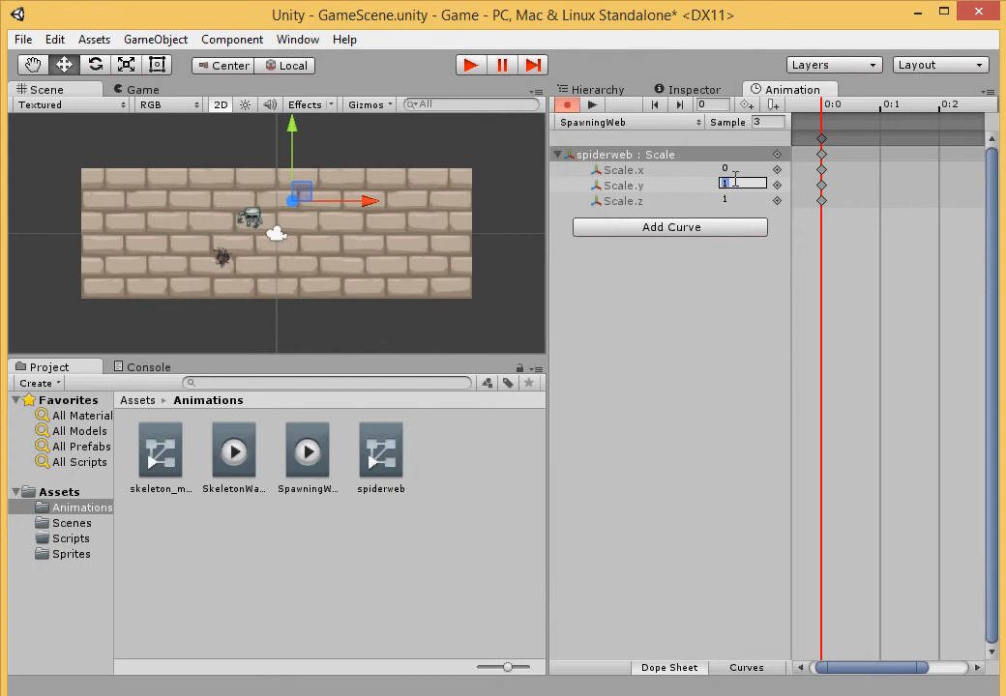
pyautogui.write('0')
pyautogui.click(737, 199)
pyautogui.write('0')
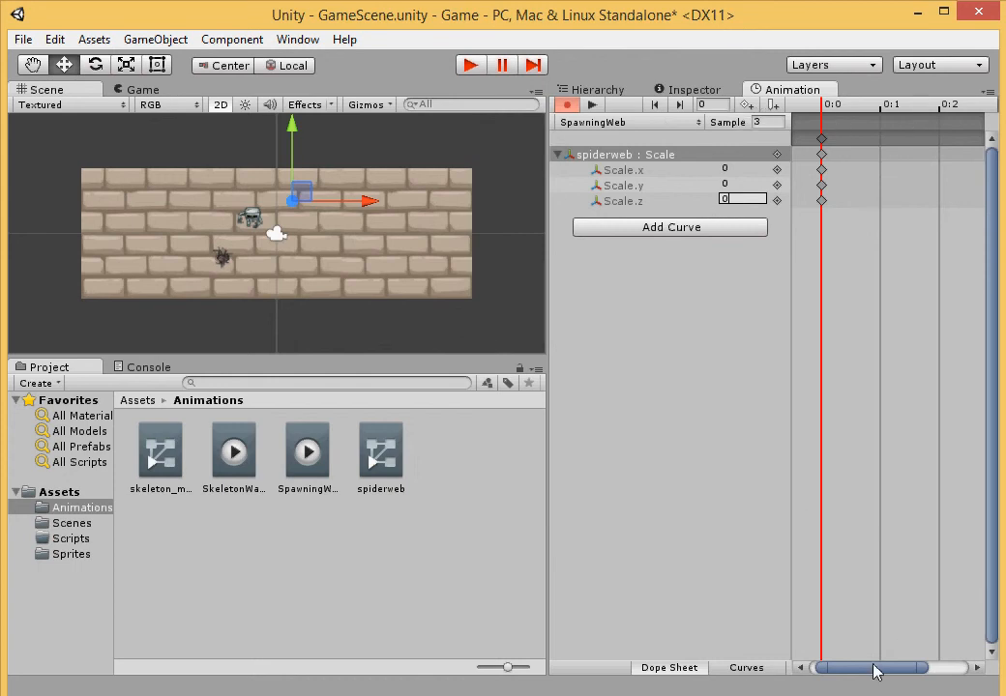
# Set the spiderweb's Scale.x and Scale.y to 0.5 at the 1:0 keyframe and test-play the scene
pyautogui.moveTo(875, 669); pyautogui.dragTo(948, 665)
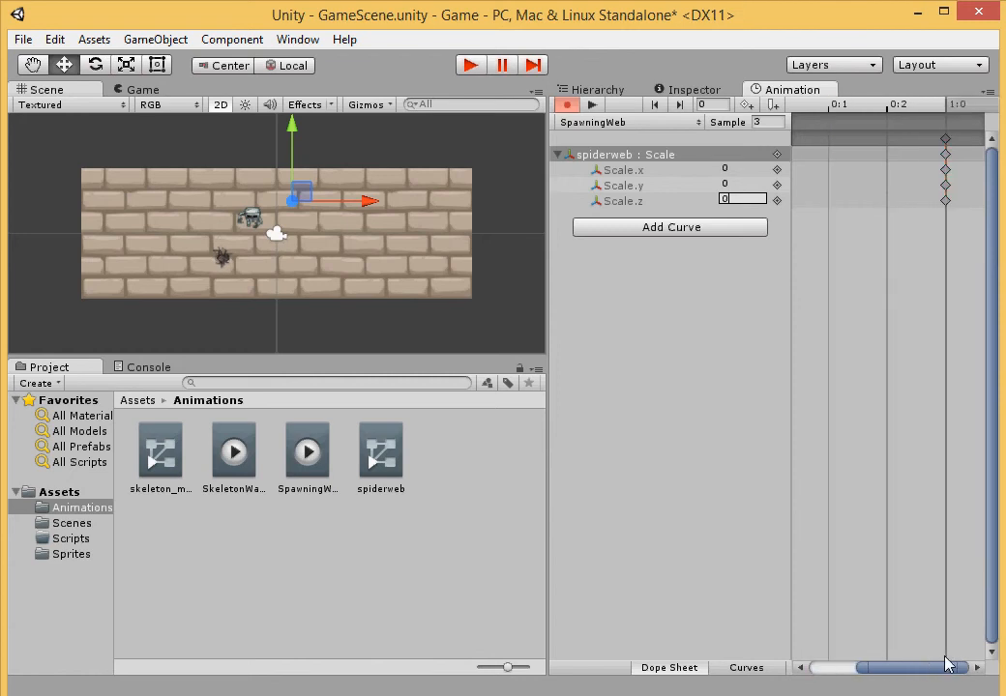
pyautogui.click(945, 203)
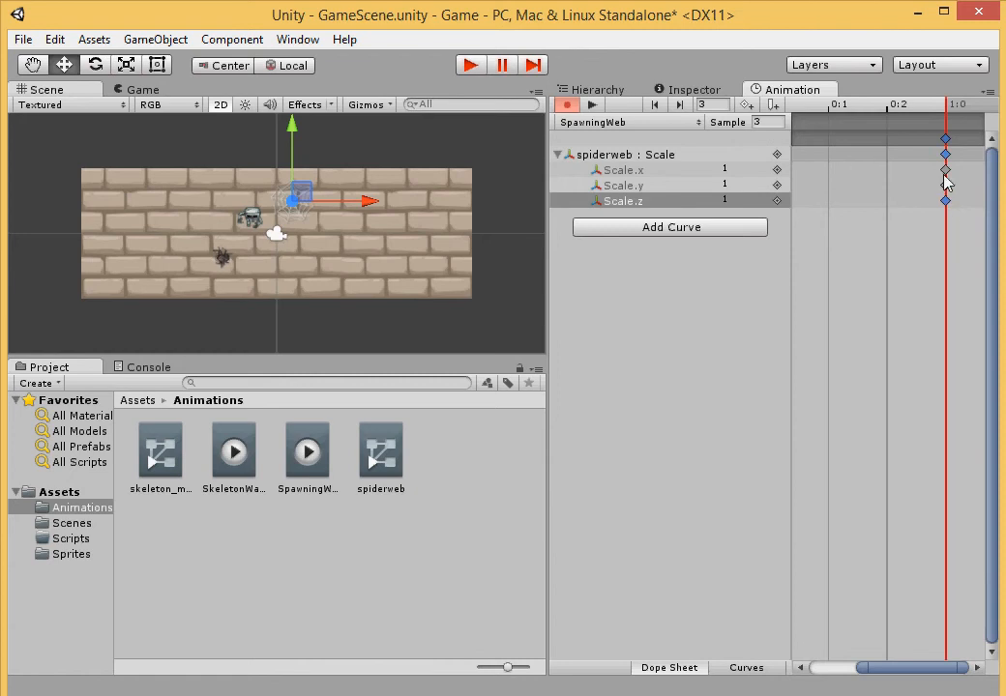
pyautogui.click(735, 170)
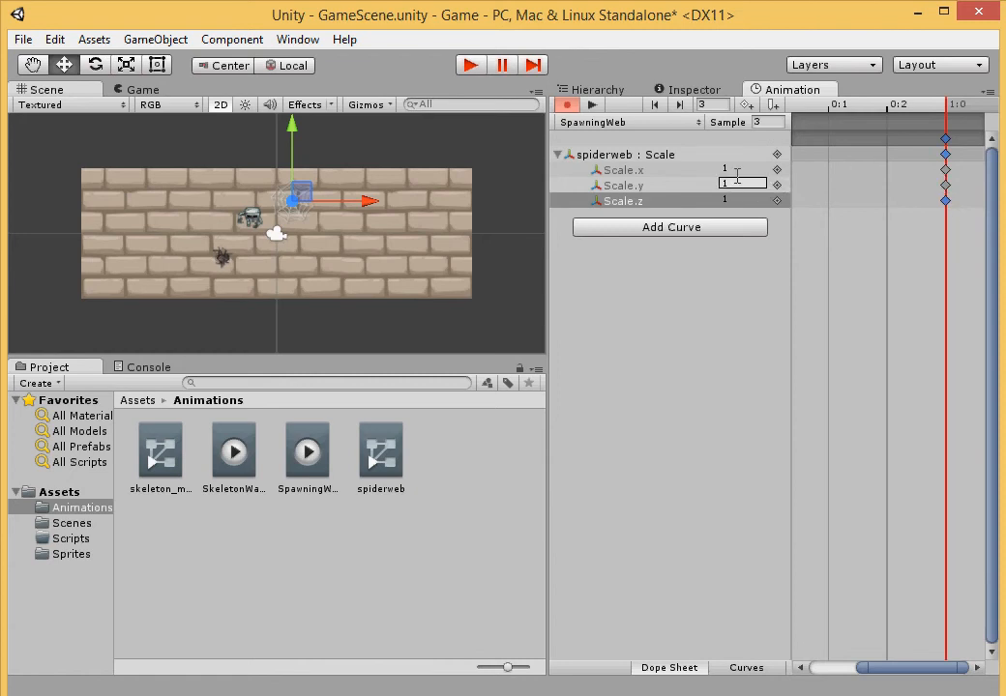
pyautogui.doubleClick(737, 173)
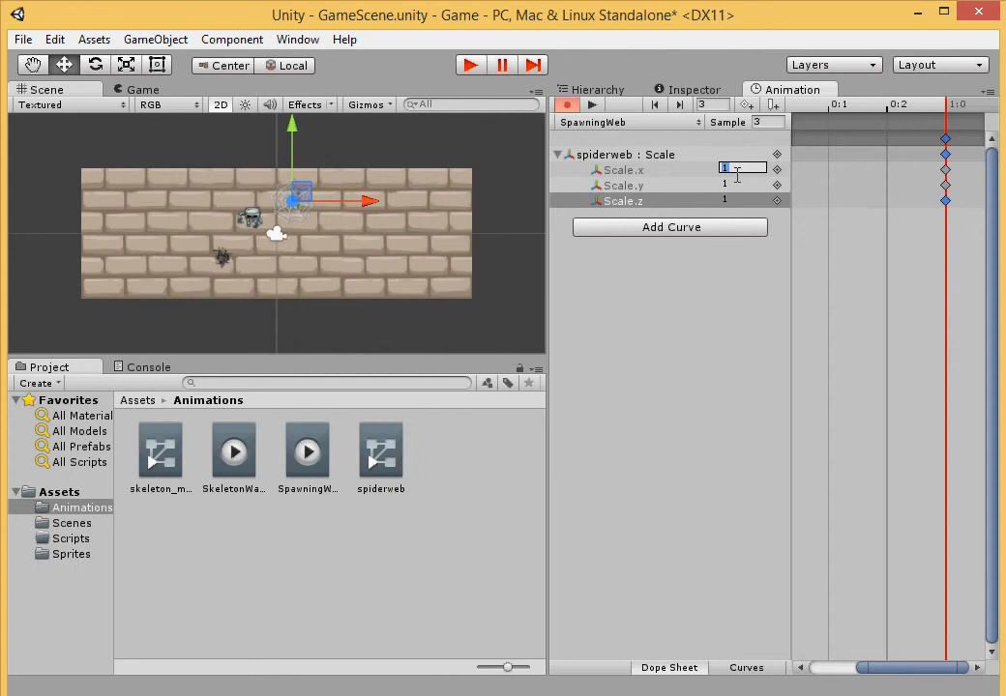
pyautogui.write('.5')
pyautogui.press('Tab')
pyautogui.write('.5')
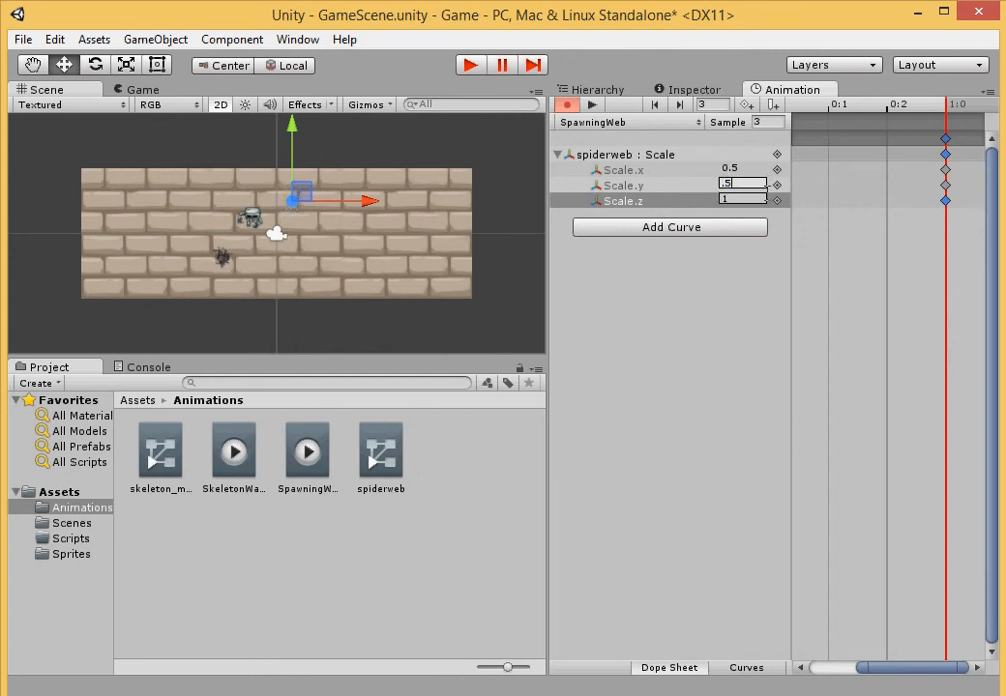
pyautogui.click(683, 321)
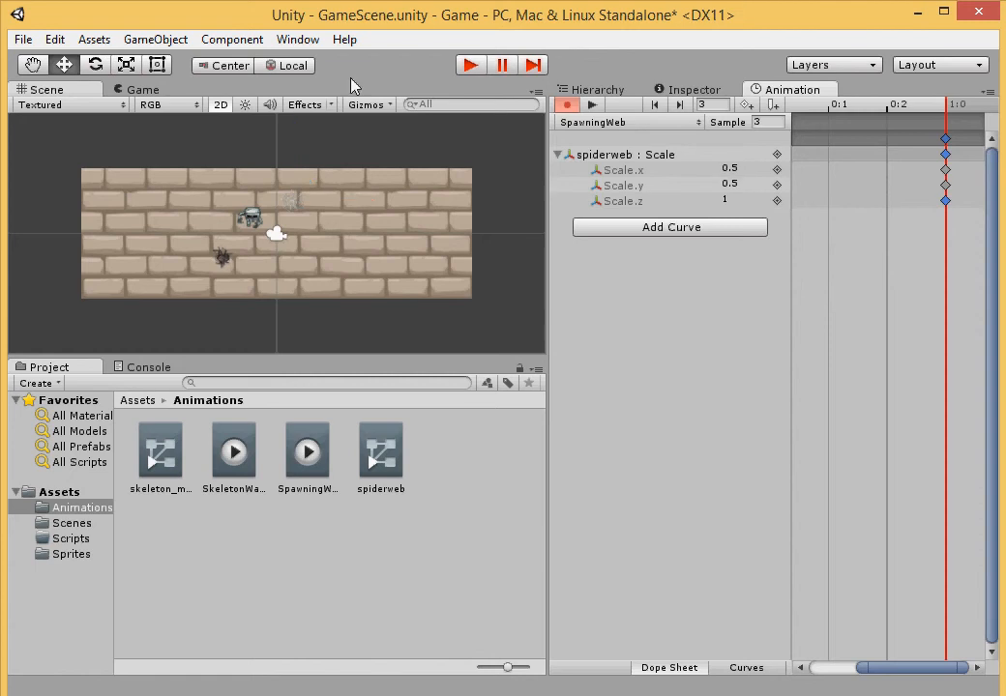
pyautogui.click(471, 66)
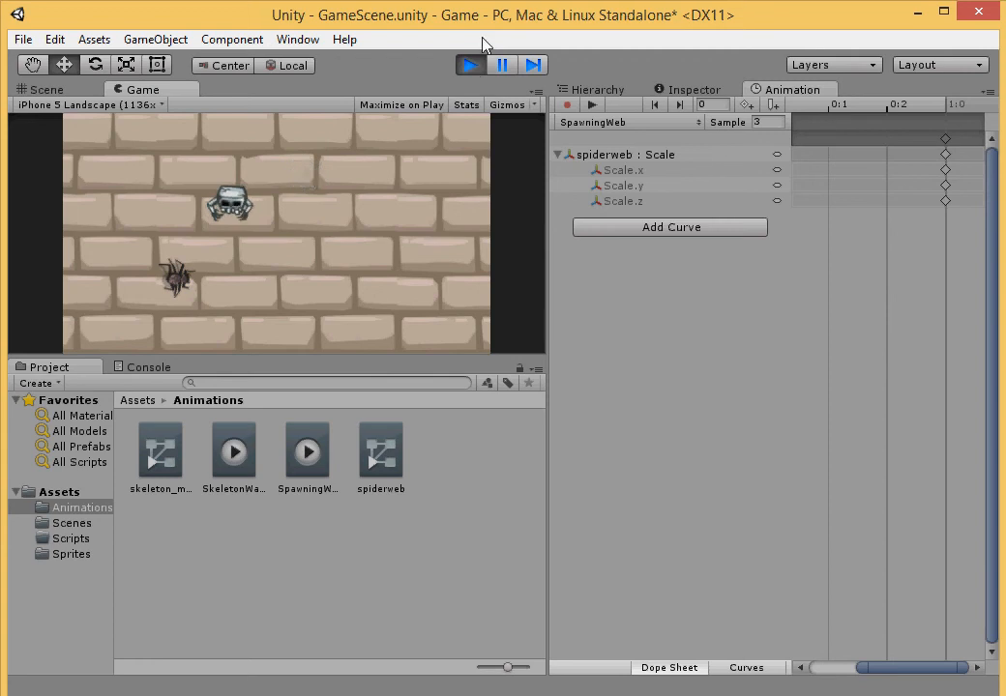
pyautogui.click(472, 66)
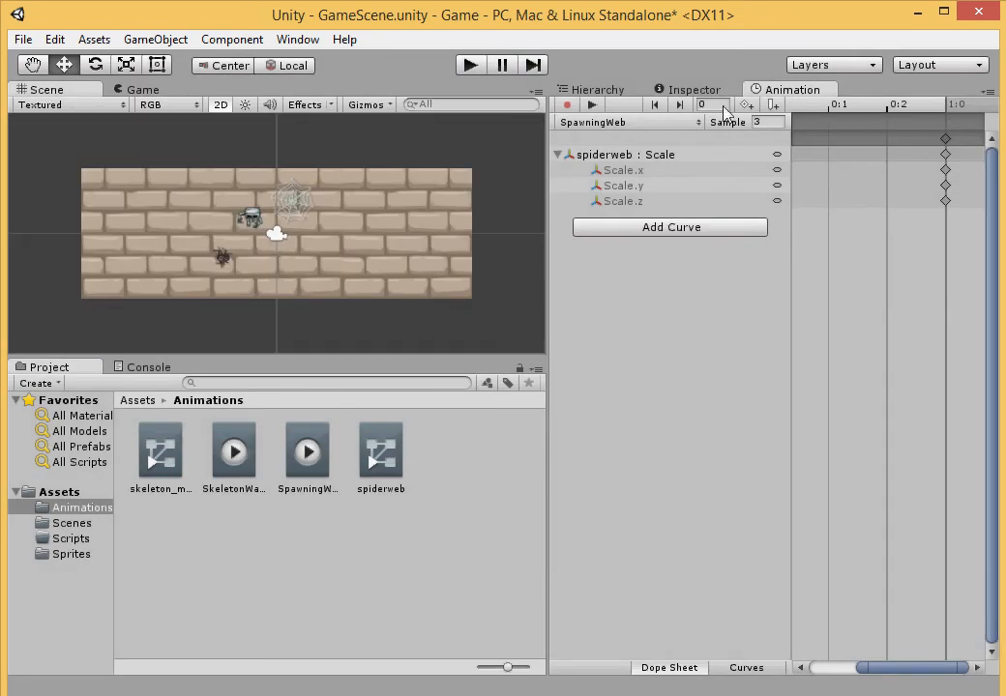
# Disable Loop Time on the SpawningWeb animation clip
pyautogui.click(598, 89)
pyautogui.click(607, 189)
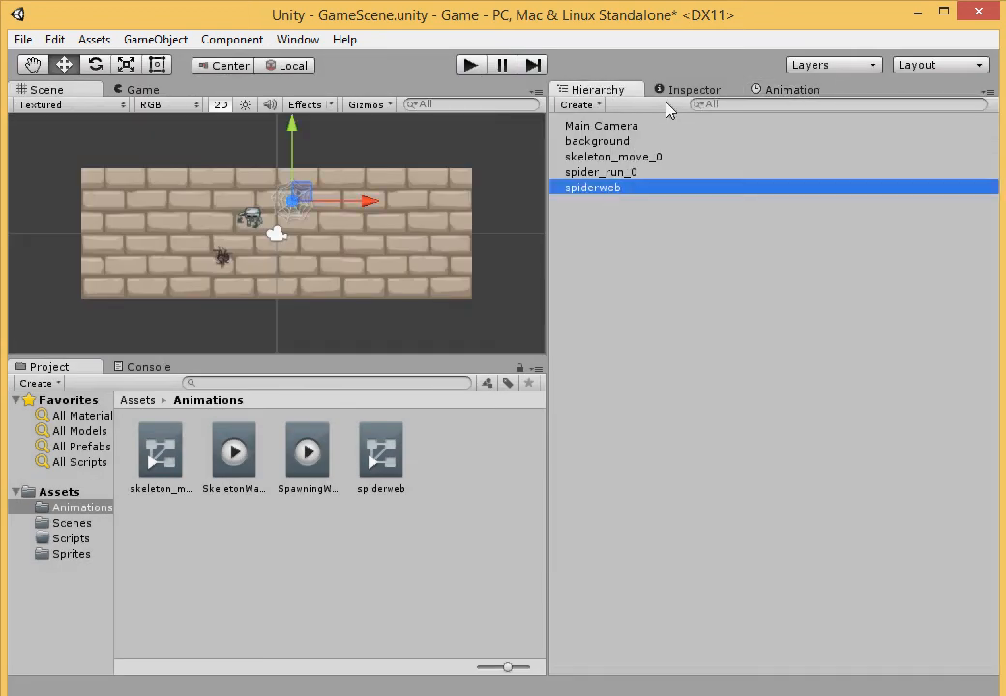
pyautogui.click(788, 90)
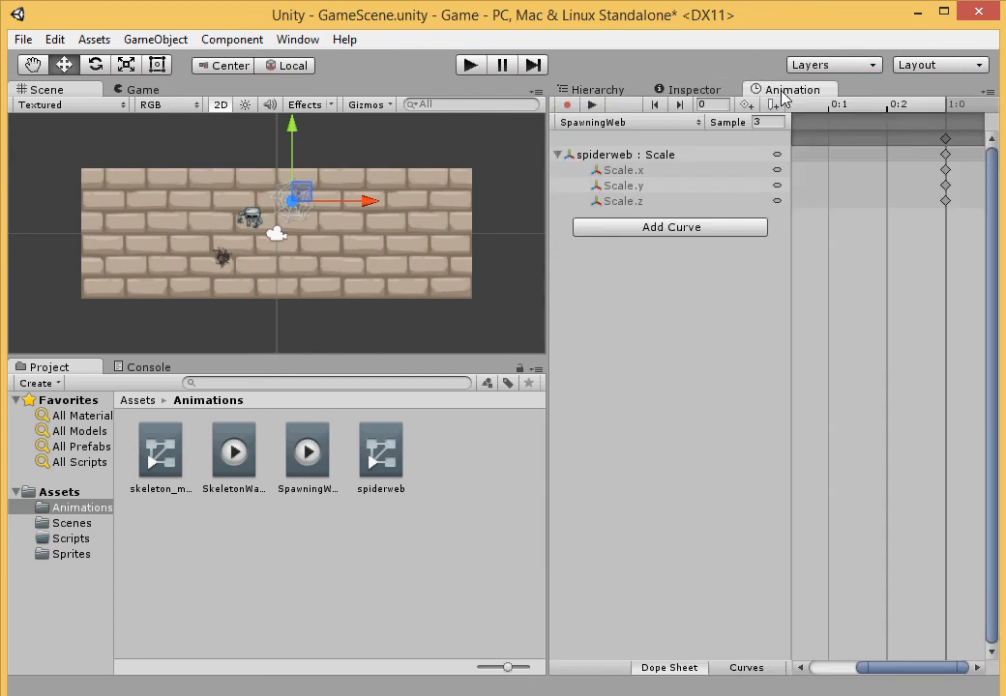
pyautogui.click(395, 469)
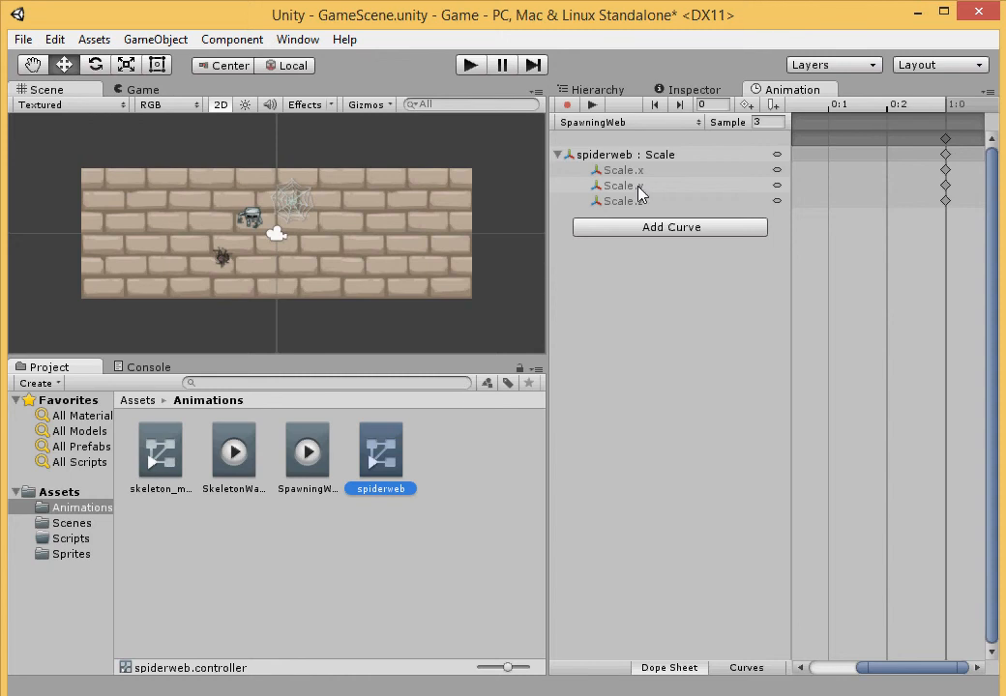
pyautogui.click(302, 462)
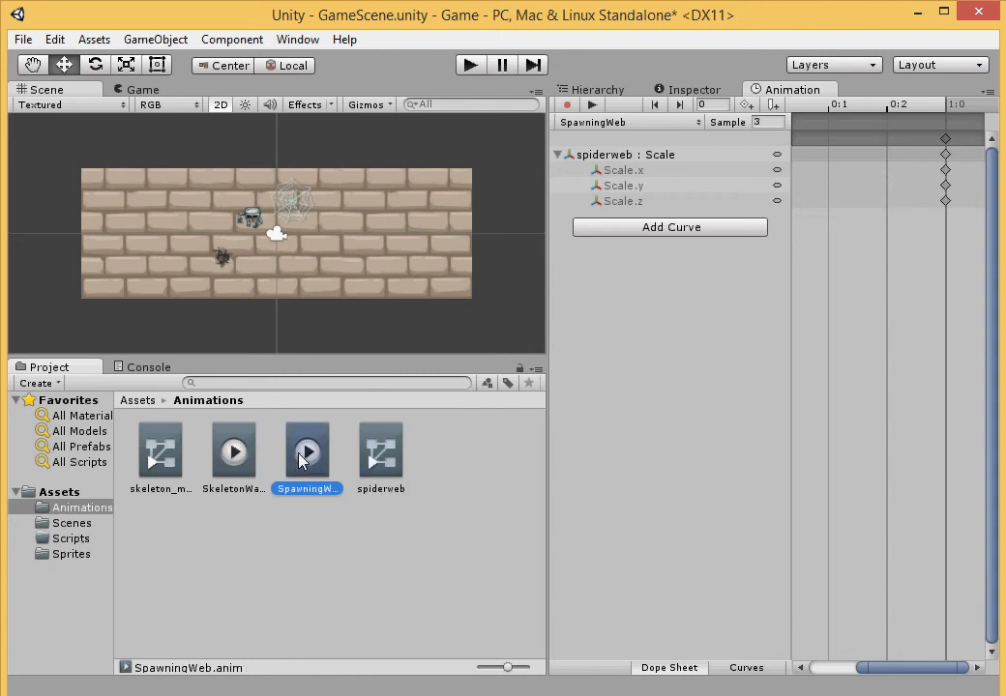
pyautogui.click(684, 92)
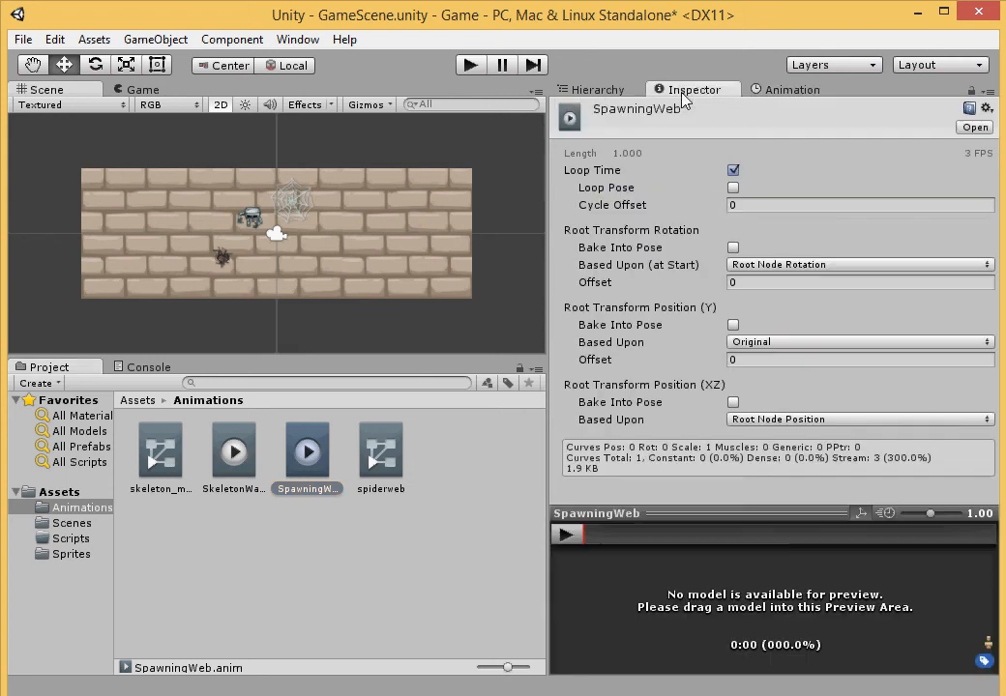
pyautogui.click(734, 171)
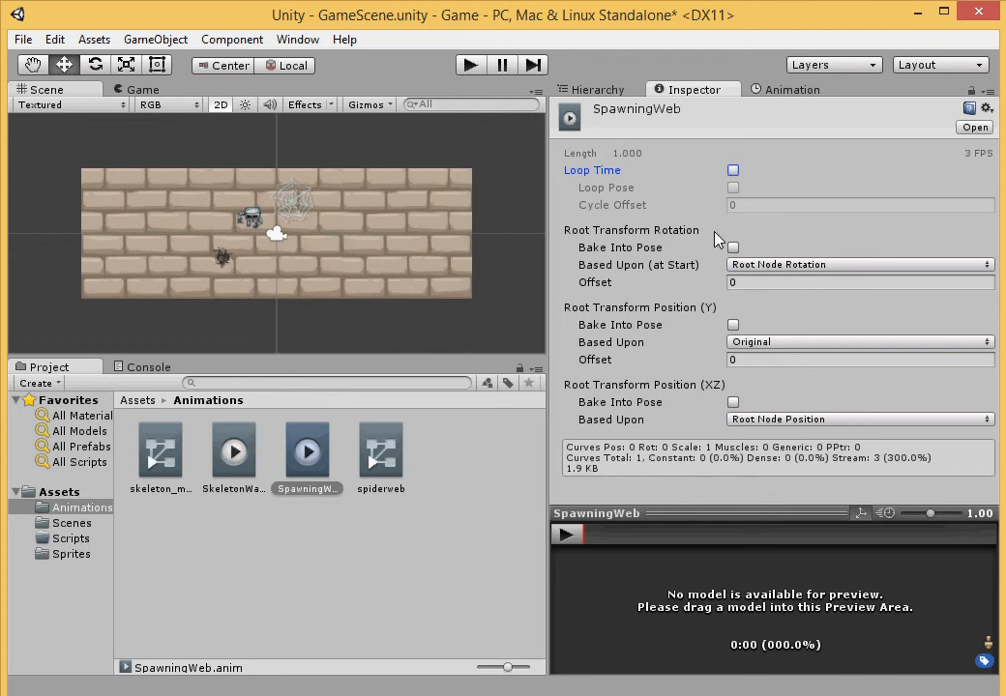
# Play and stop the scene repeatedly to check the spiderweb's spawning animation
pyautogui.click(473, 66)
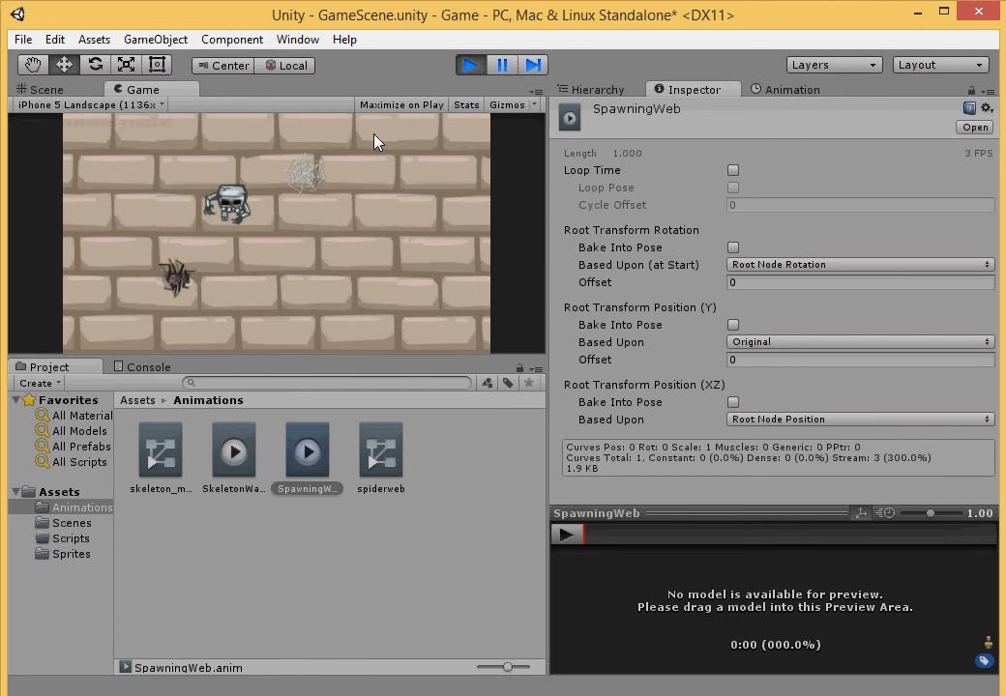
pyautogui.click(467, 67)
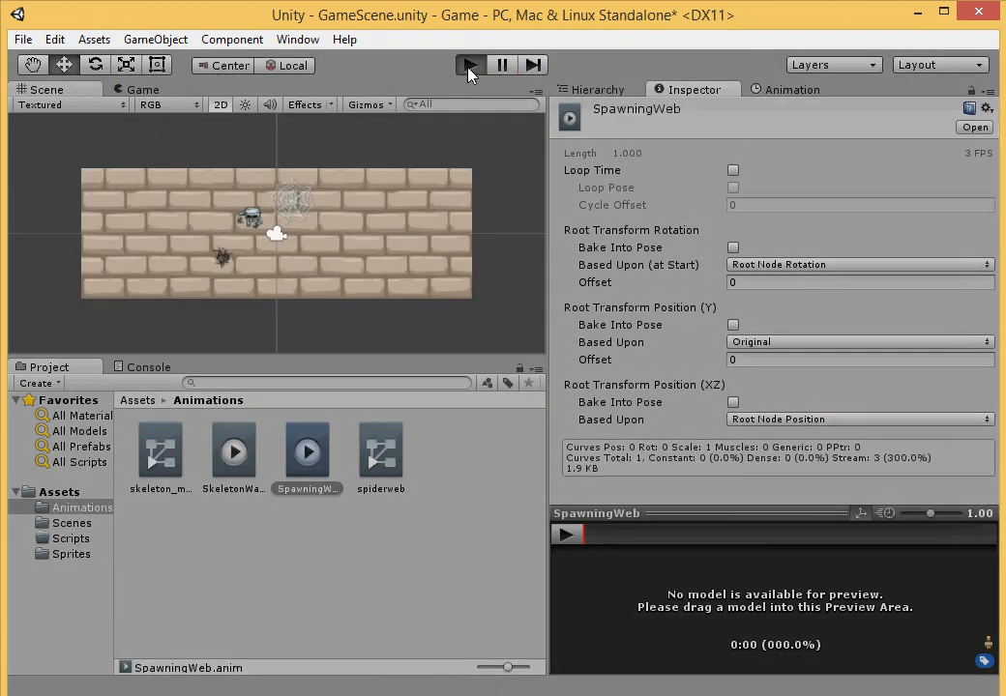
pyautogui.click(470, 67)
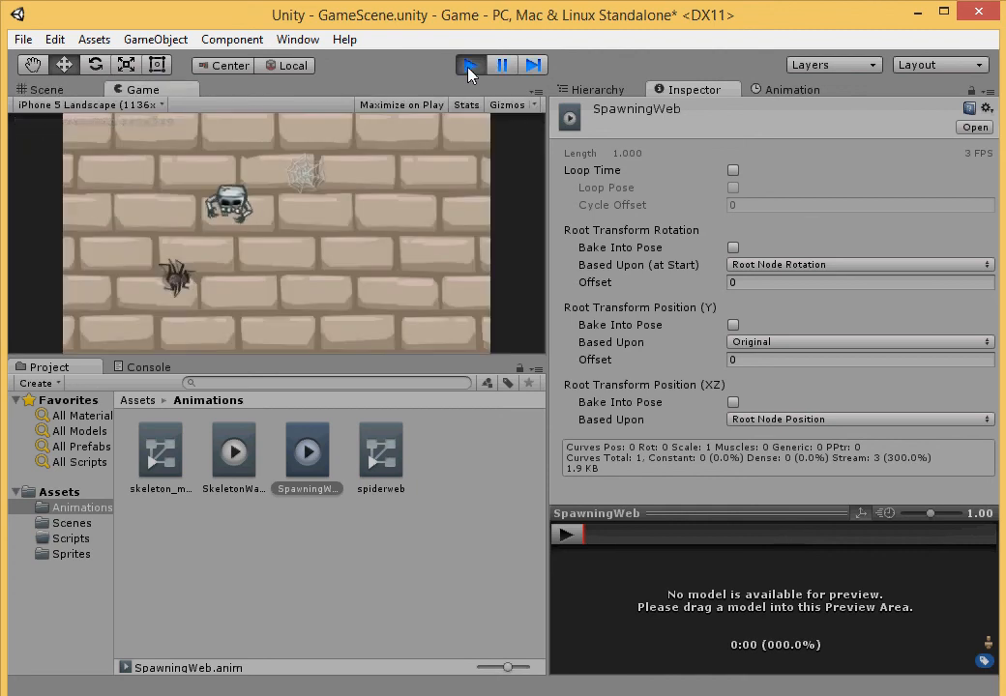
pyautogui.click(470, 67)
pyautogui.click(470, 68)
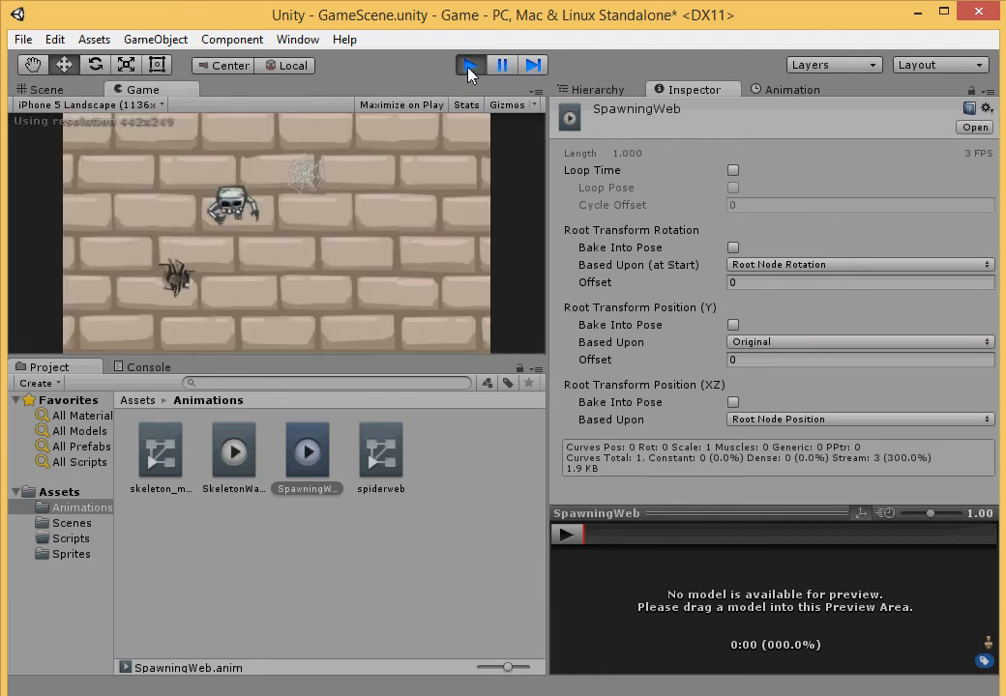
pyautogui.click(470, 68)
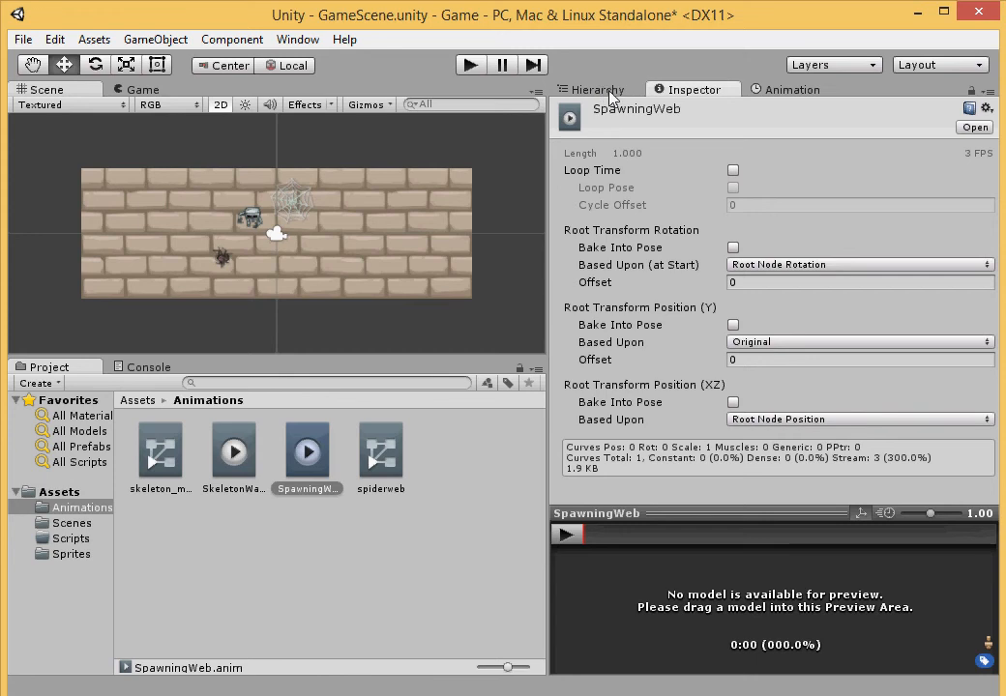
# Select spider_run_0 and reset the Animation view by closing it and adding it again
pyautogui.click(591, 89)
pyautogui.click(608, 172)
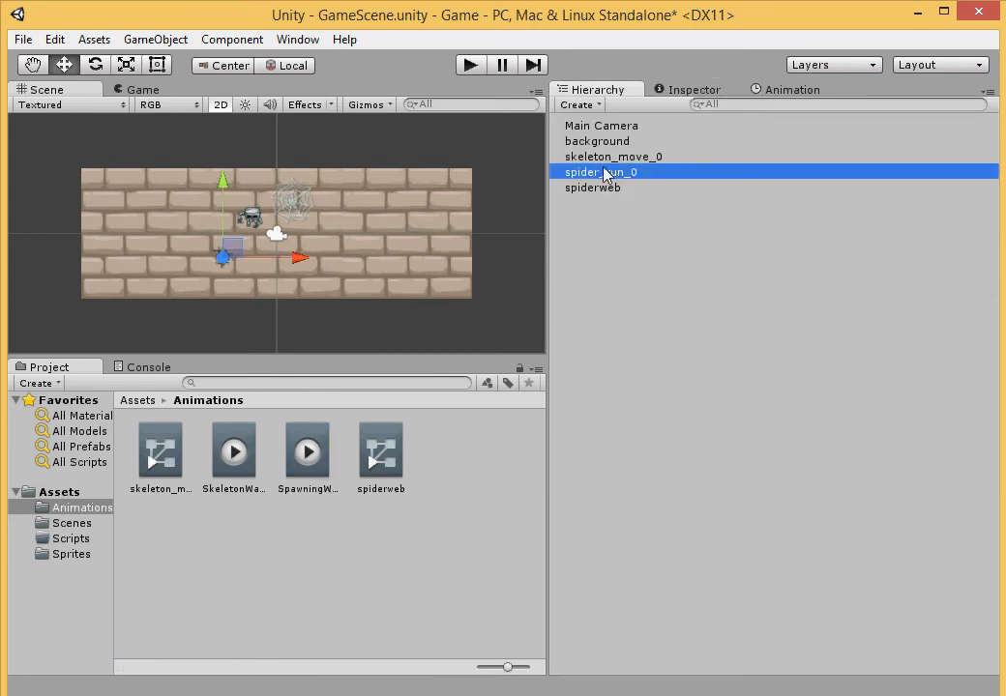
pyautogui.click(688, 89)
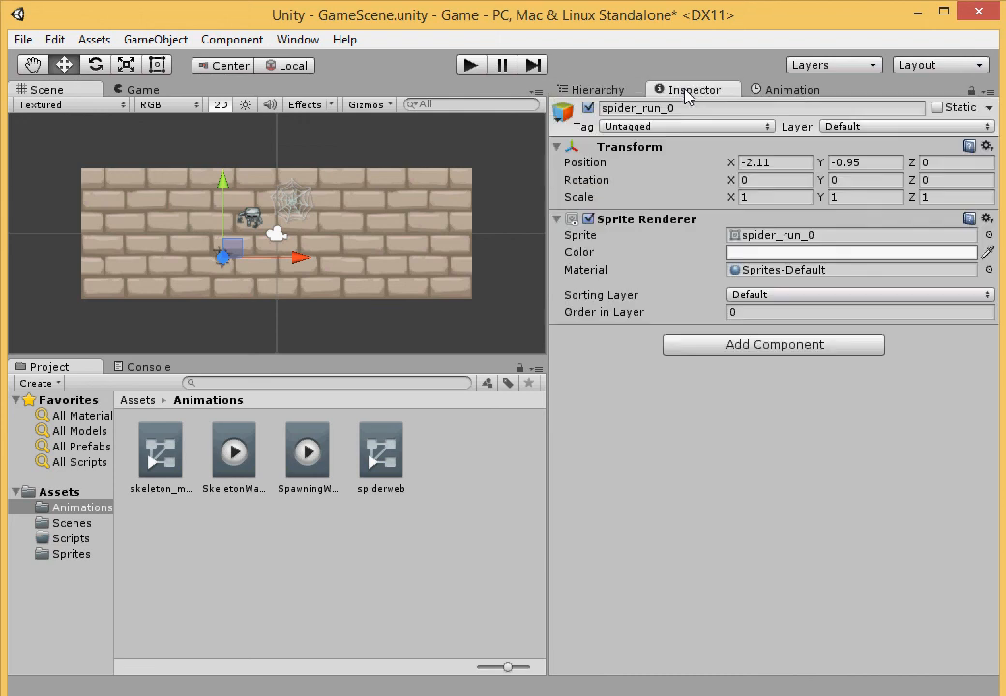
pyautogui.click(779, 91)
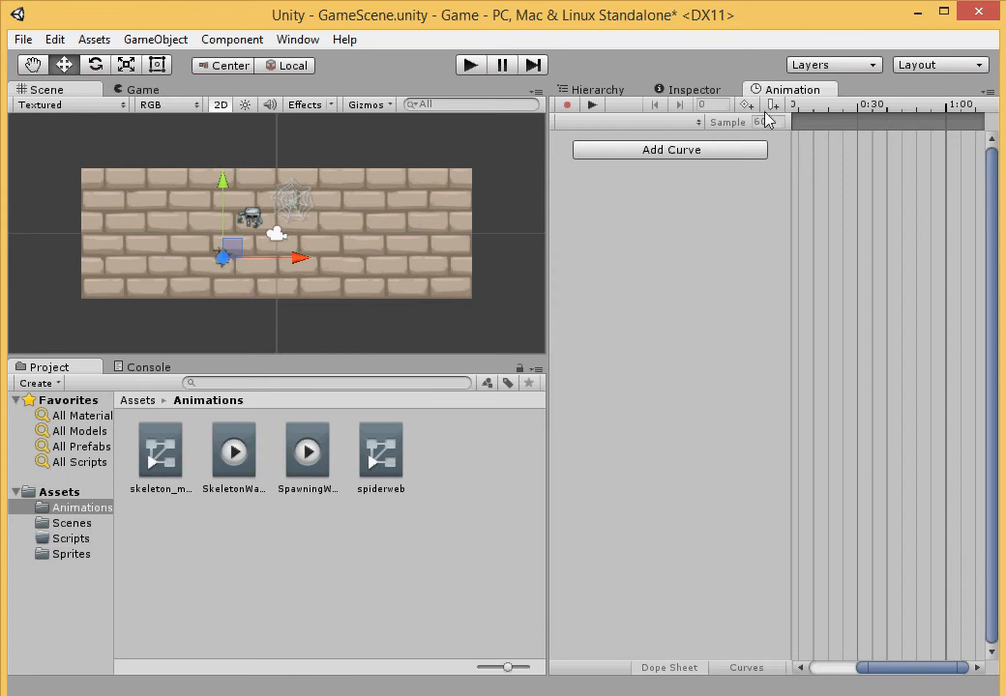
pyautogui.rightClick(788, 94)
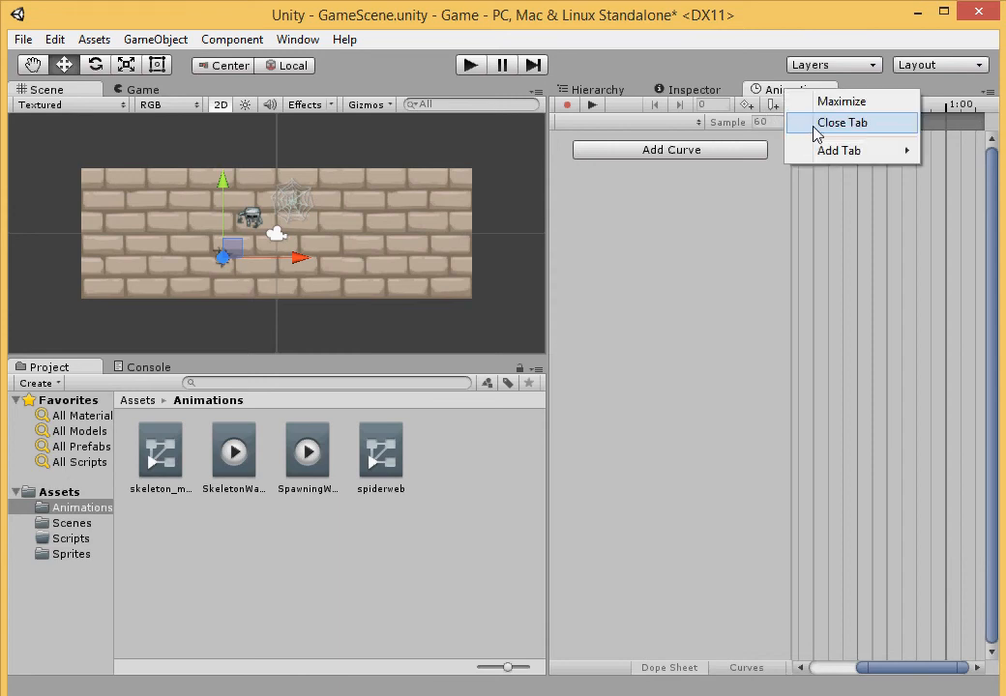
pyautogui.click(817, 123)
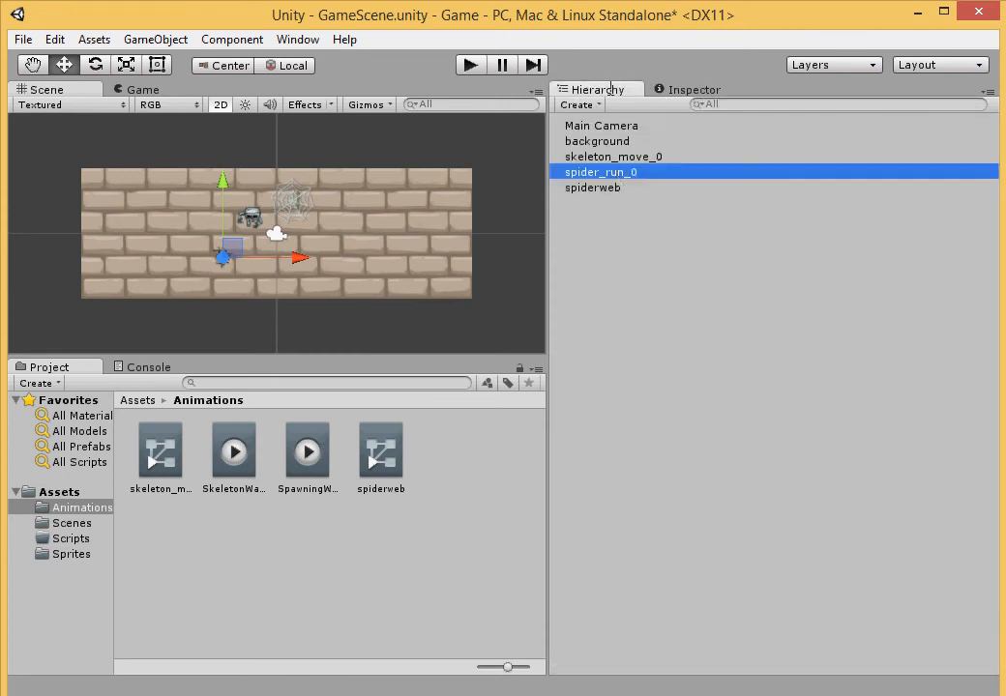
pyautogui.rightClick(609, 91)
pyautogui.moveTo(678, 151)
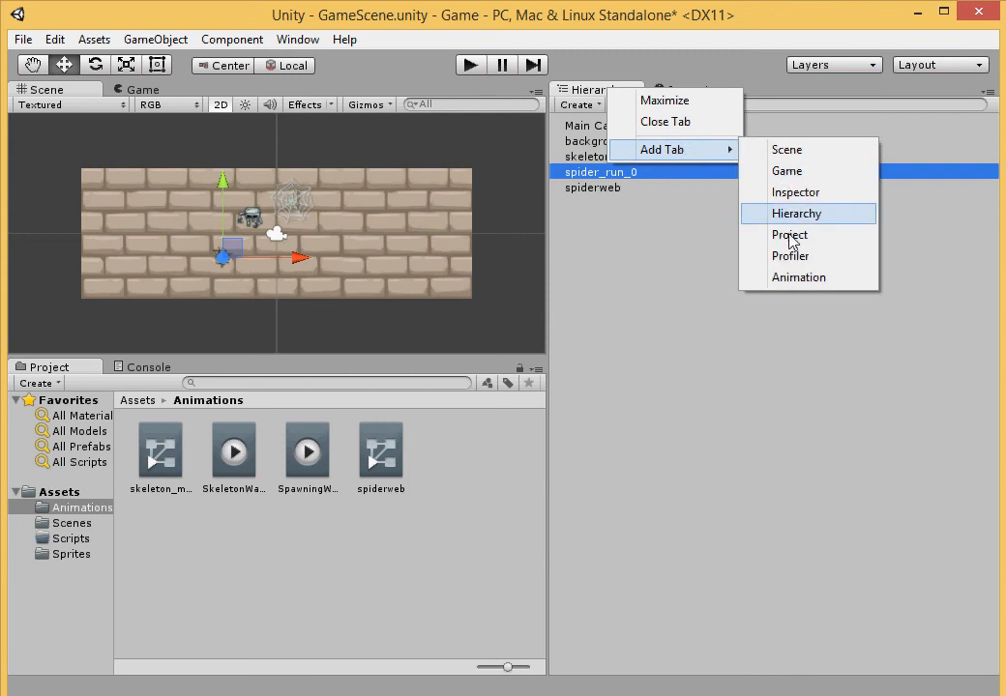
pyautogui.click(798, 277)
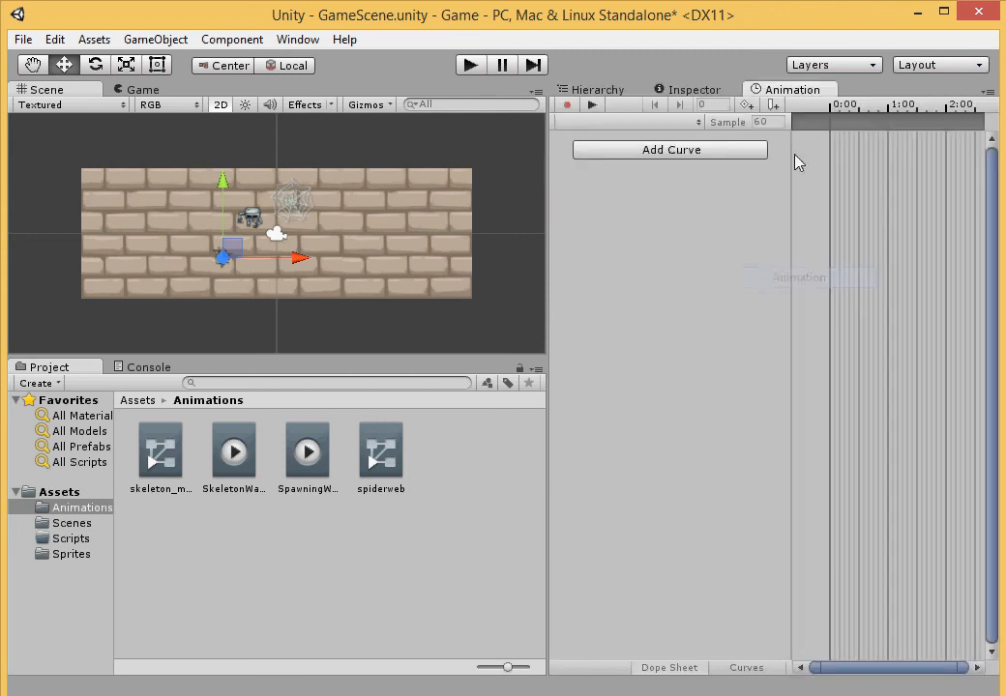
# Create a new animation clip for spider_run_0 and save it as SpiderWalk
pyautogui.click(691, 152)
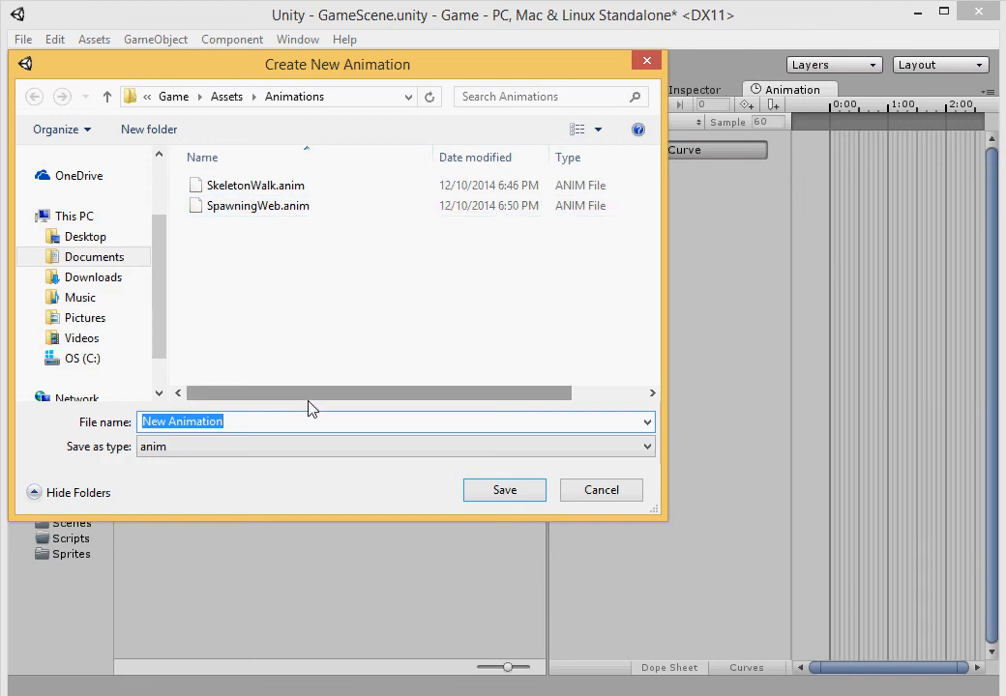
pyautogui.write('SpiderW')
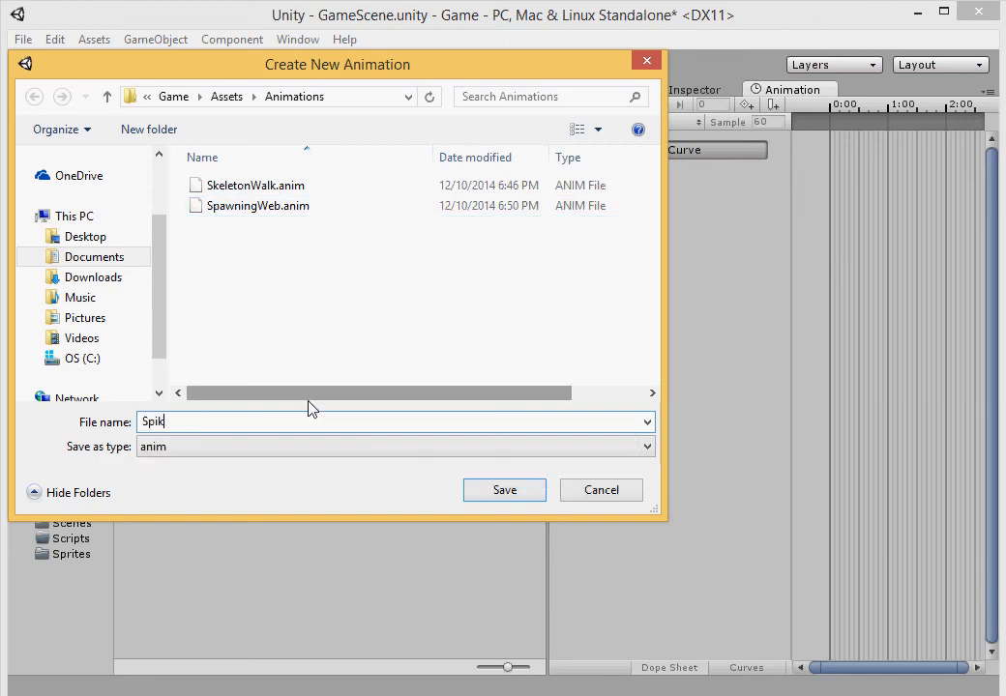
pyautogui.write('alk')
pyautogui.click(478, 492)
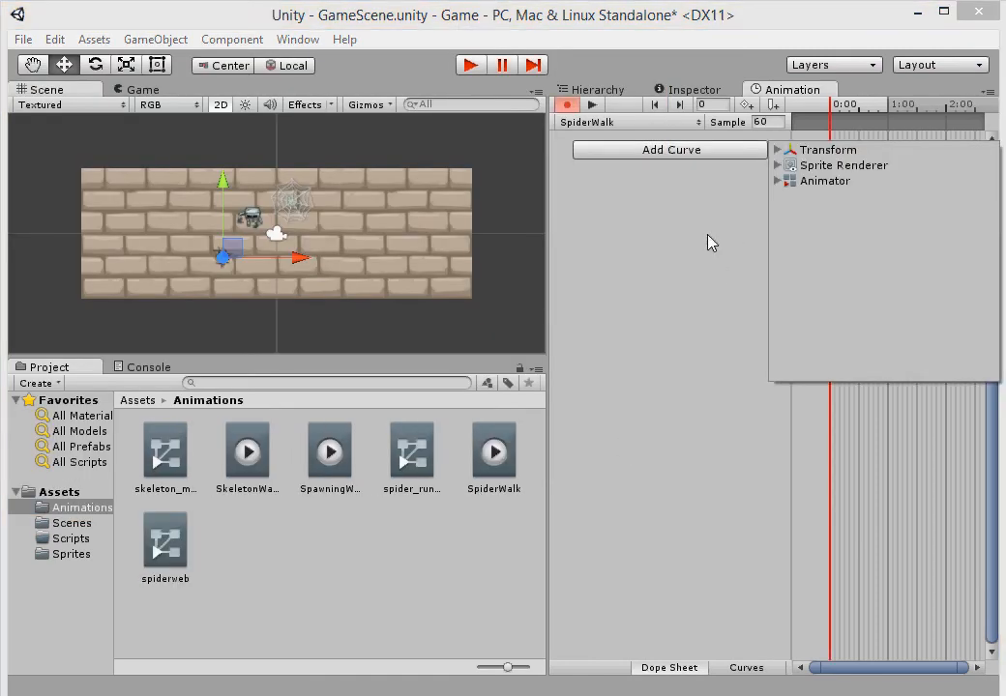
# Open the Sprites folder, expand the spider_run sheet into its individual sprites and widen the project area
pyautogui.click(81, 562)
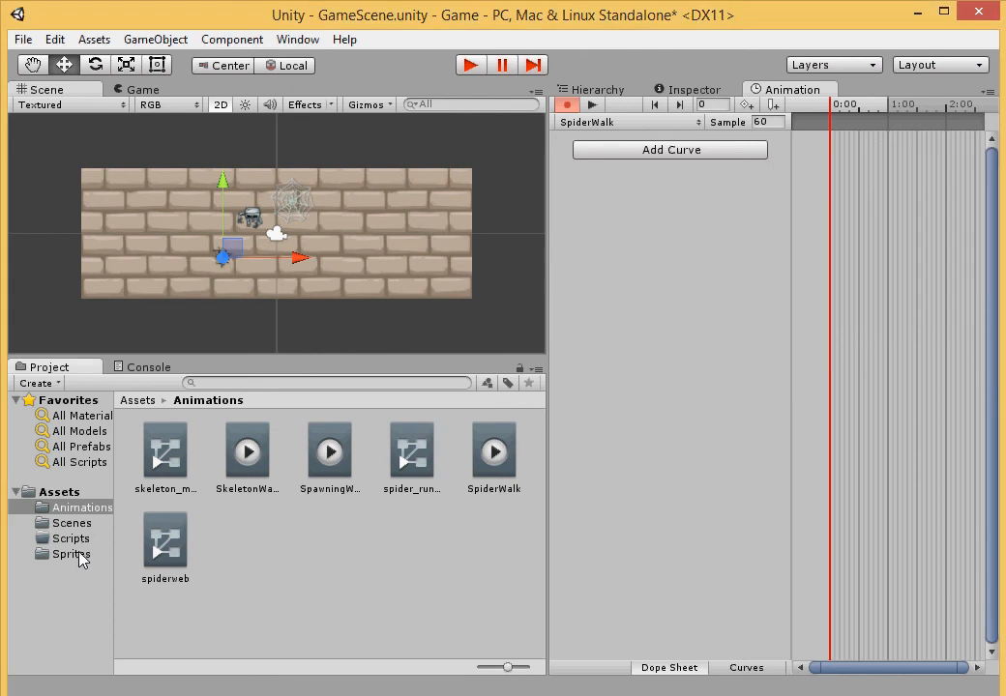
pyautogui.click(81, 556)
pyautogui.click(525, 449)
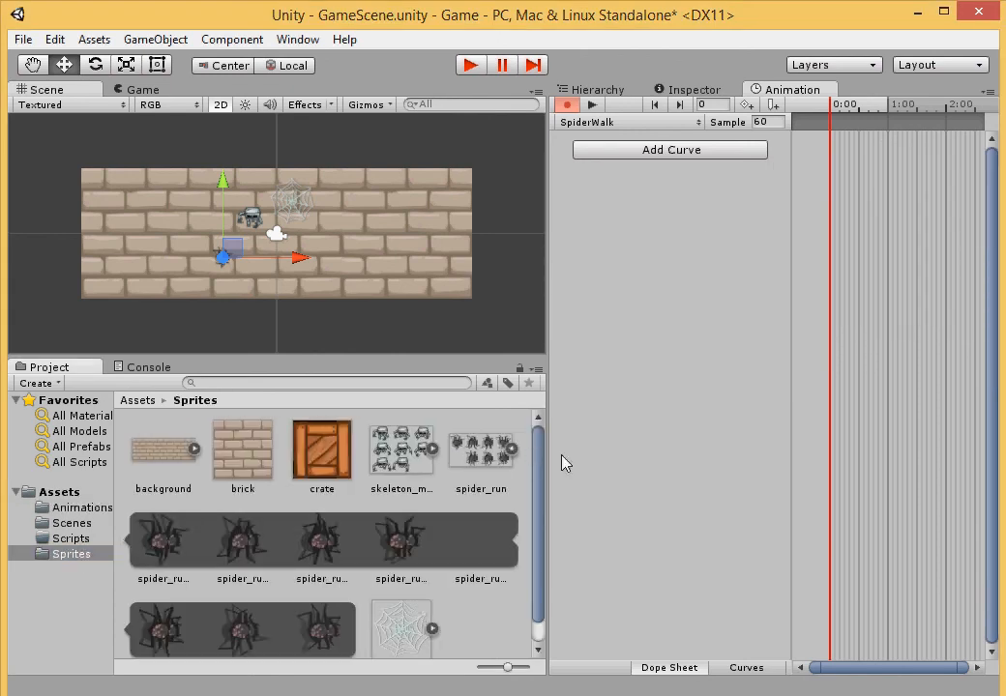
pyautogui.moveTo(545, 471); pyautogui.dragTo(611, 478)
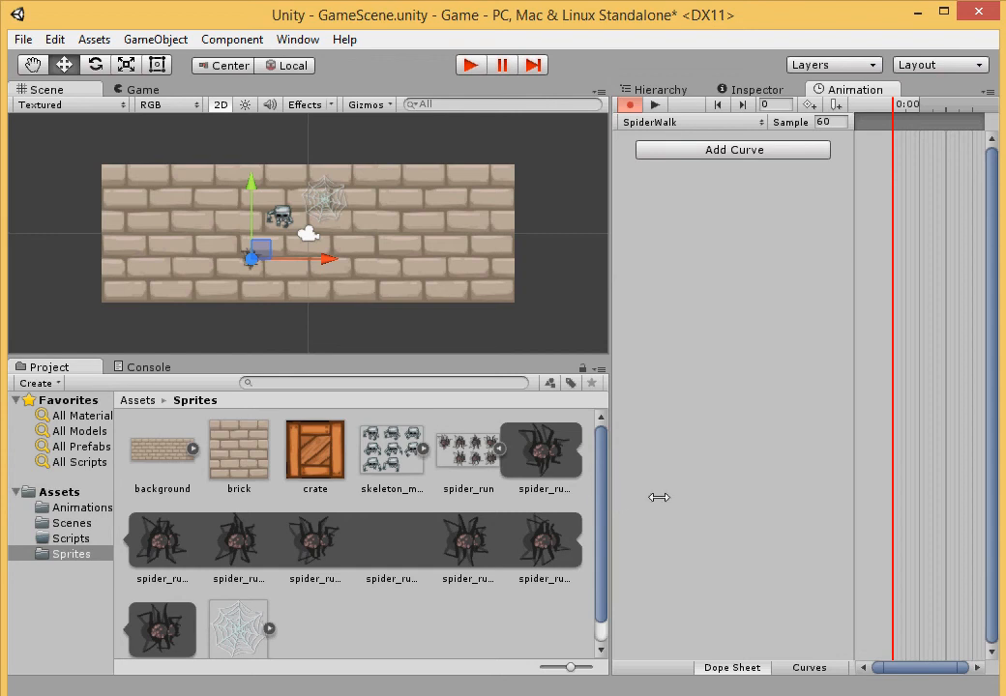
# Set the SpiderWalk clip's sample rate to 10
pyautogui.scroll(-10, 900, 387)
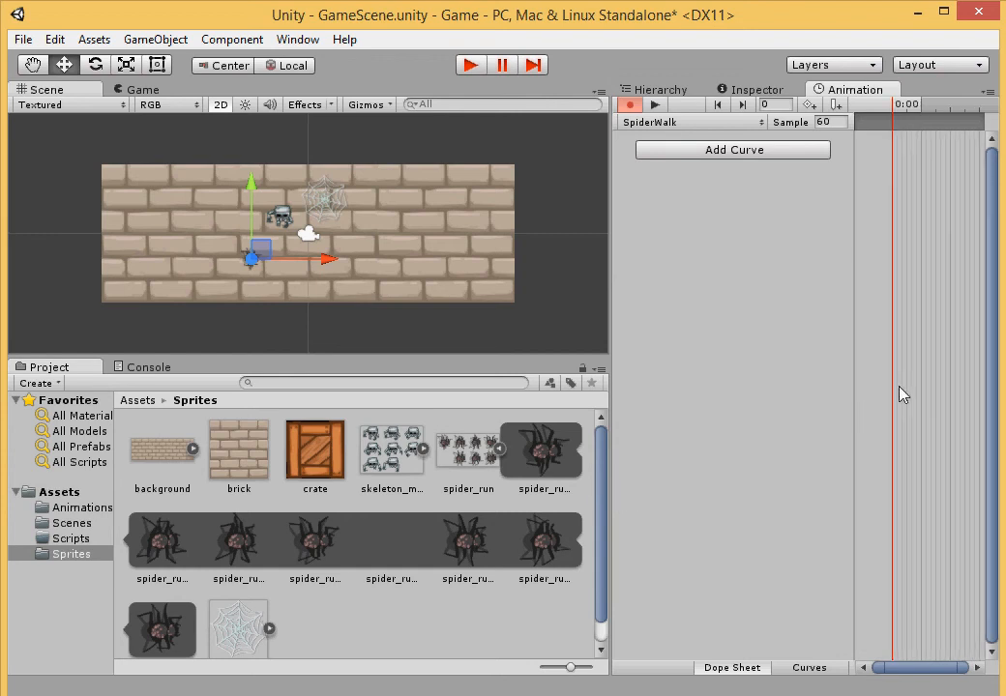
pyautogui.click(838, 122)
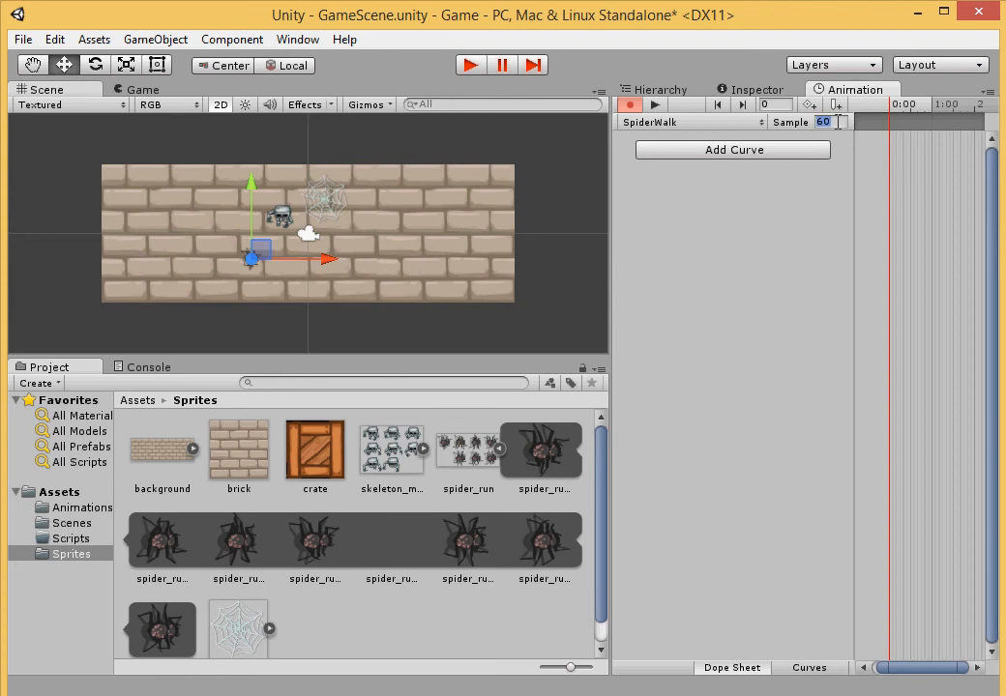
pyautogui.write('30')
pyautogui.press('BackSpace')
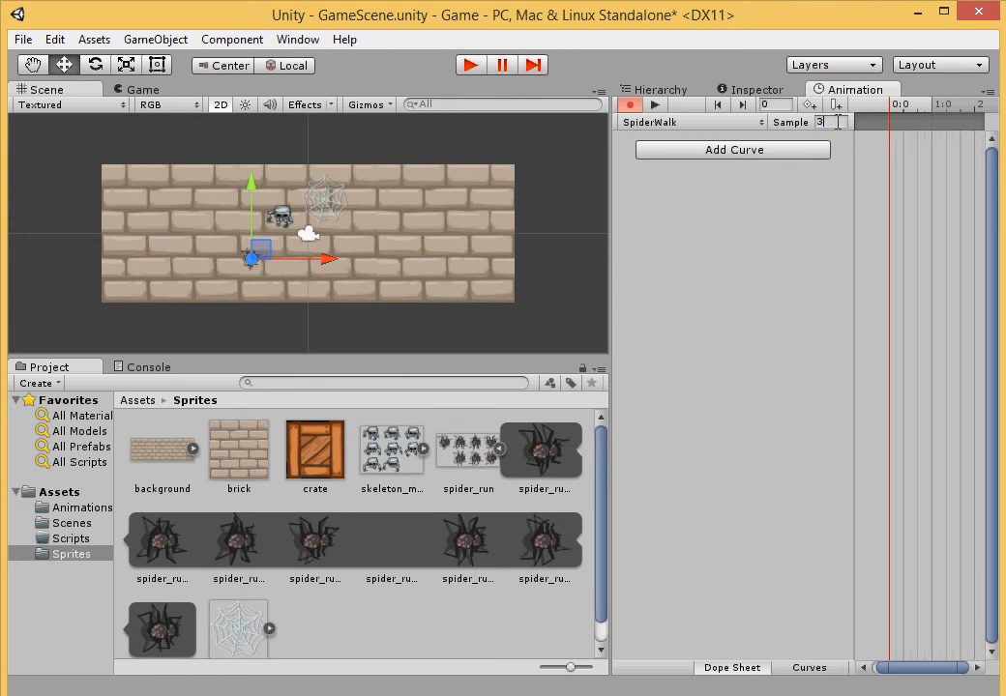
pyautogui.press('BackSpace')
pyautogui.write('10')
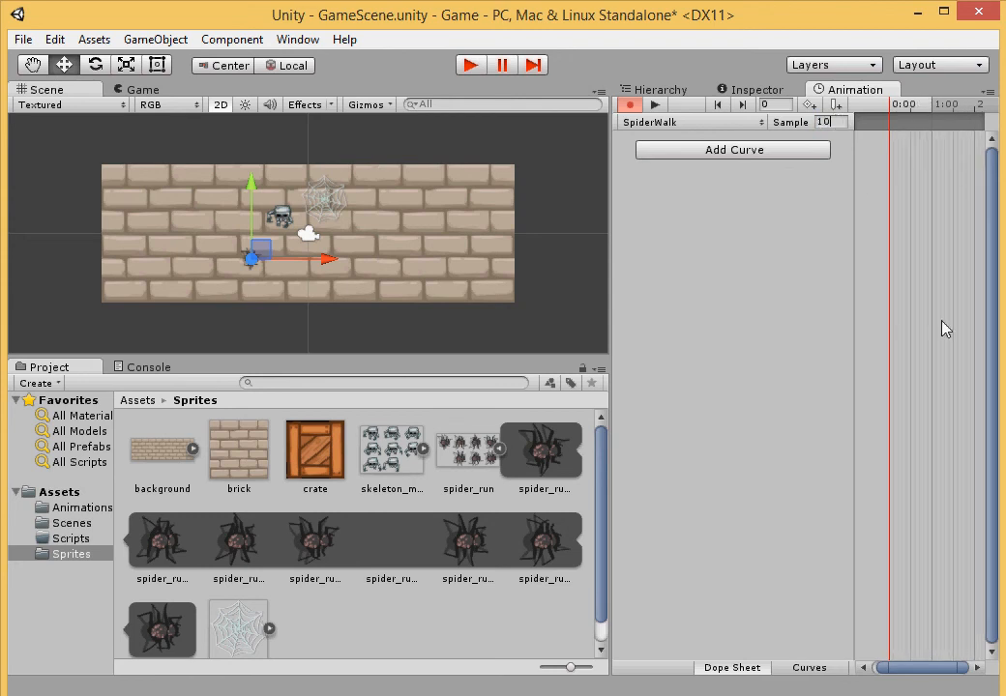
pyautogui.scroll(5, 902, 383)
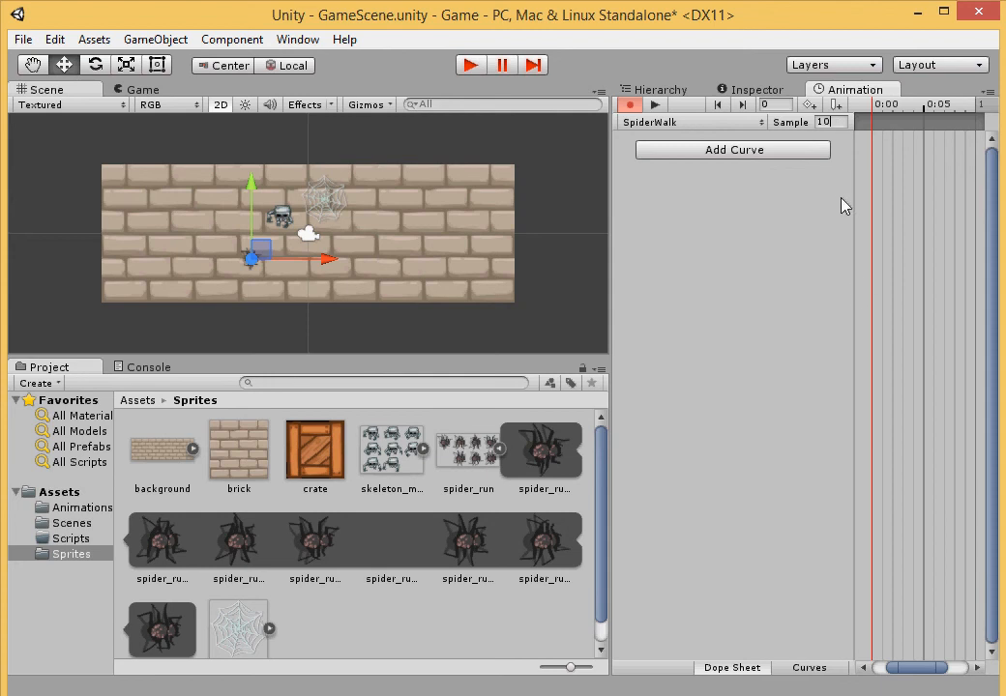
pyautogui.scroll(2, 856, 283)
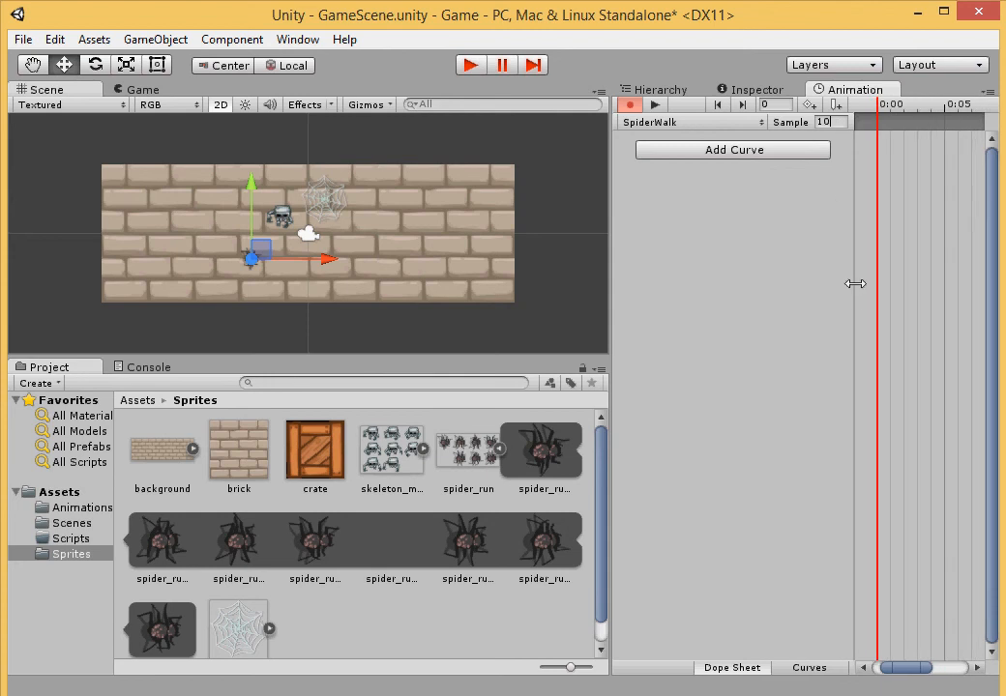
pyautogui.scroll(2, 854, 283)
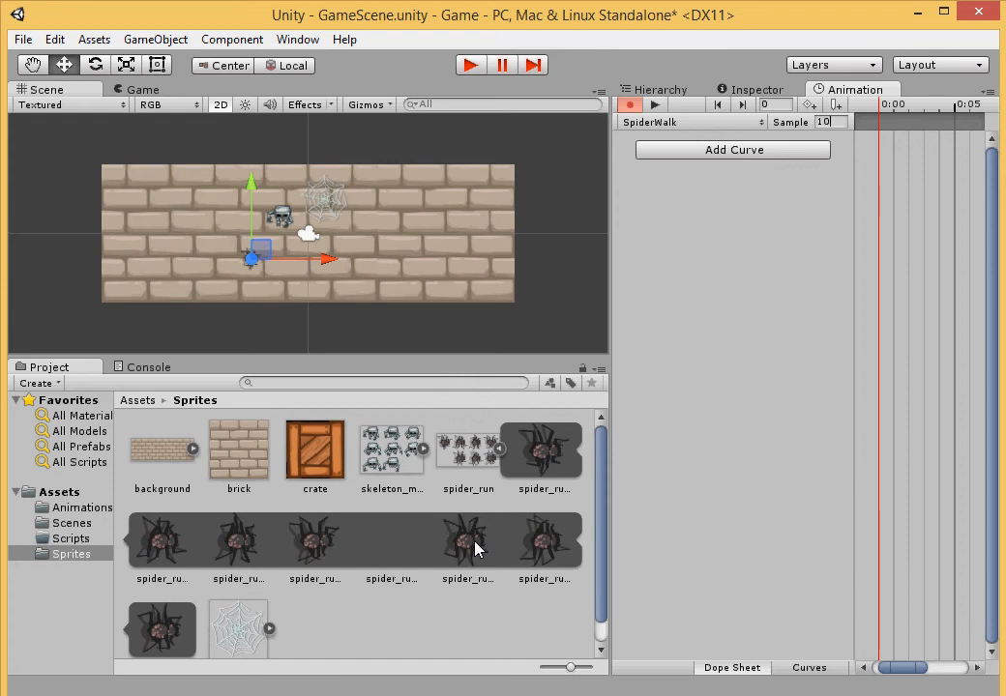
# Compare the individual spider_run sprites and add spider_run_3 as the first SpiderWalk keyframe at 0:00
pyautogui.click(325, 547)
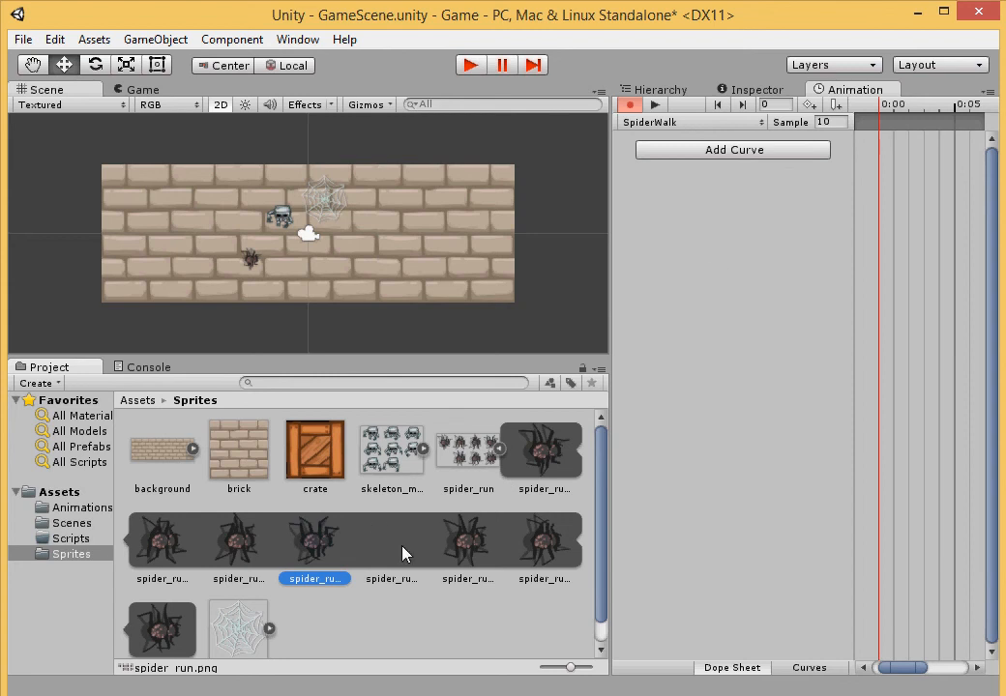
pyautogui.click(159, 624)
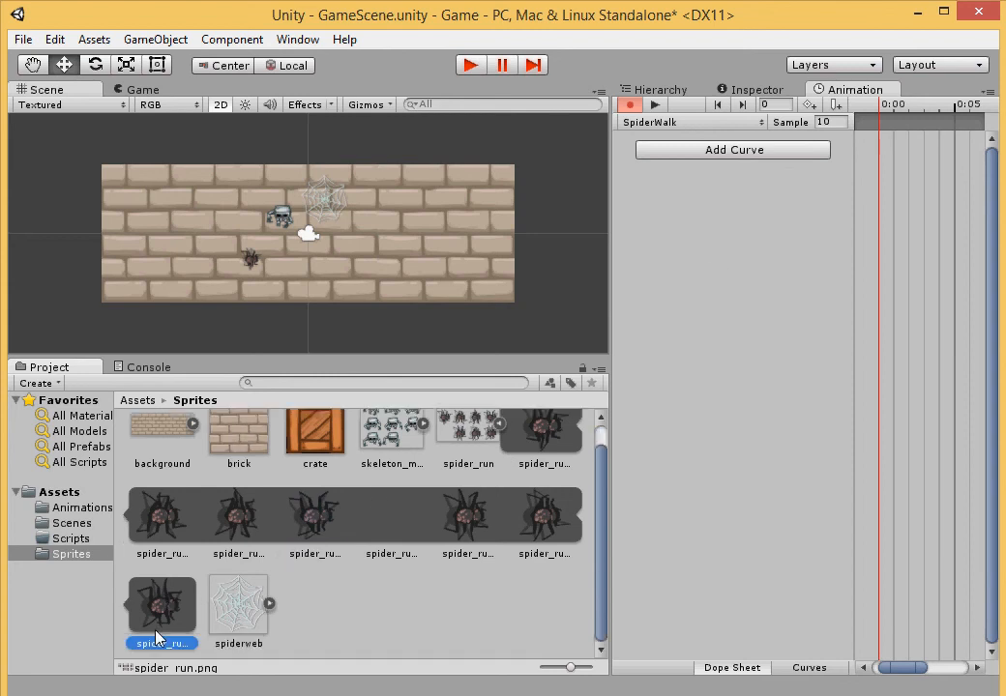
pyautogui.click(543, 437)
pyautogui.click(257, 537)
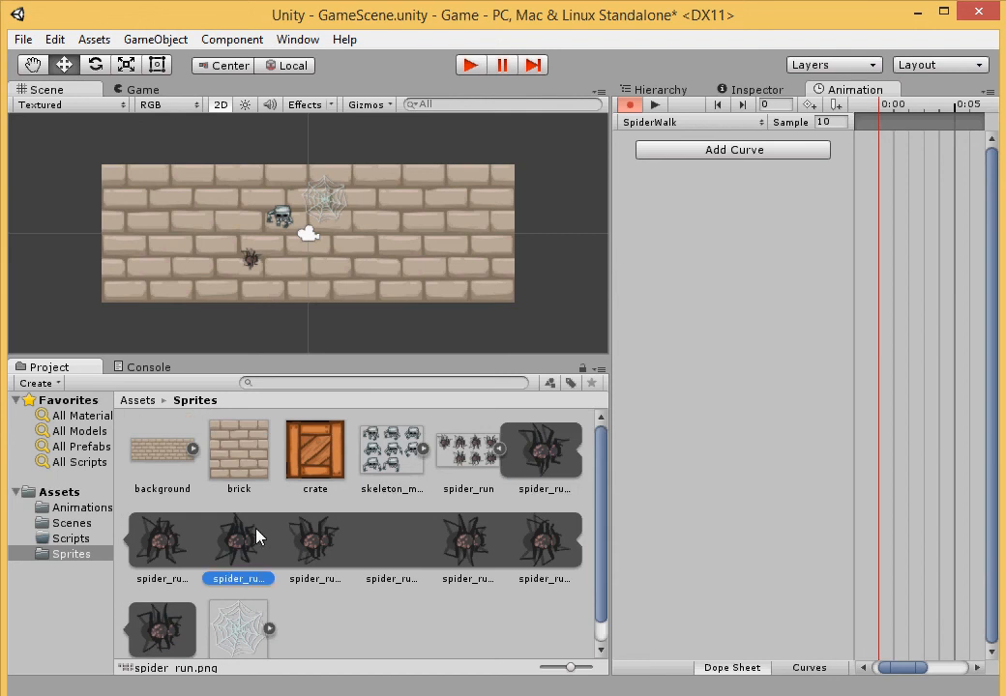
pyautogui.click(530, 553)
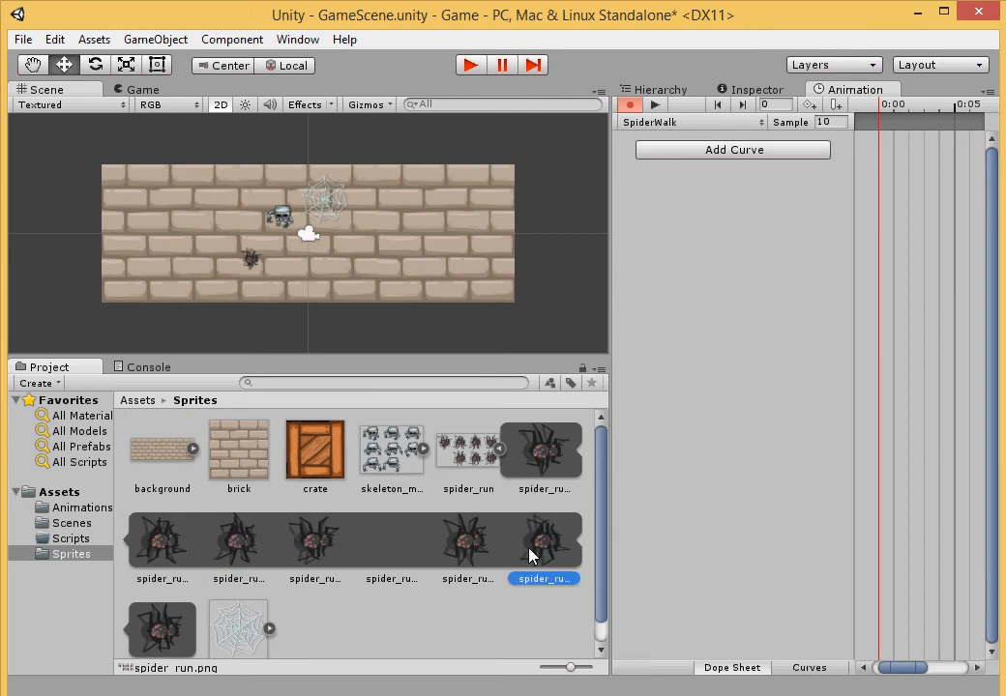
pyautogui.click(162, 543)
pyautogui.click(452, 544)
pyautogui.click(539, 458)
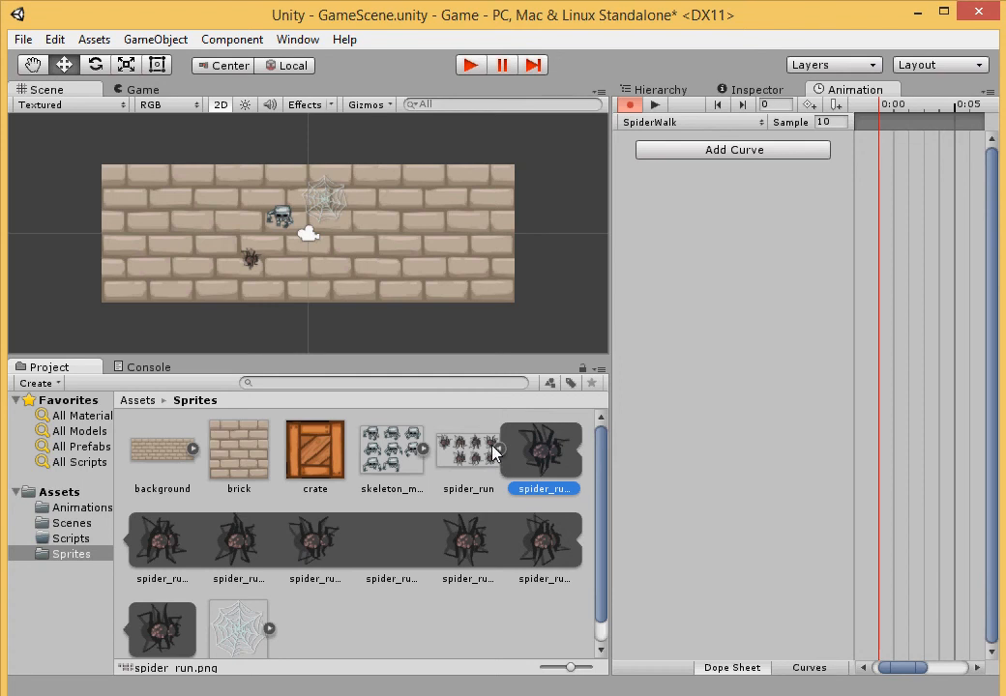
pyautogui.click(320, 546)
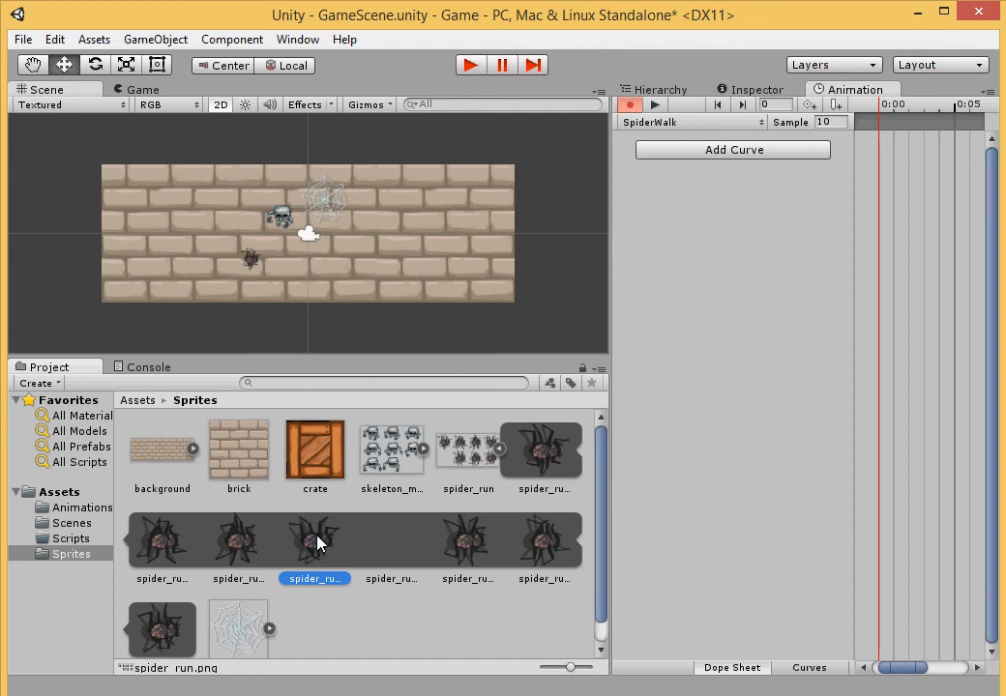
pyautogui.moveTo(320, 546); pyautogui.dragTo(882, 142)
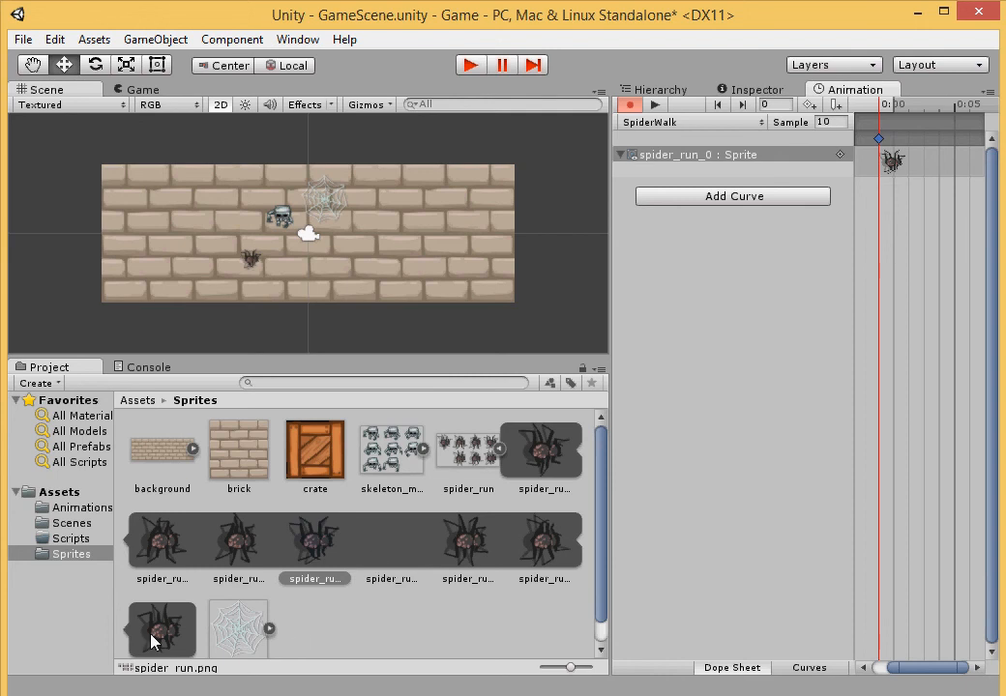
# Try to add spider_run_7 as the next SpiderWalk keyframe and spread out the timeline frames
pyautogui.moveTo(150, 642); pyautogui.dragTo(895, 165)
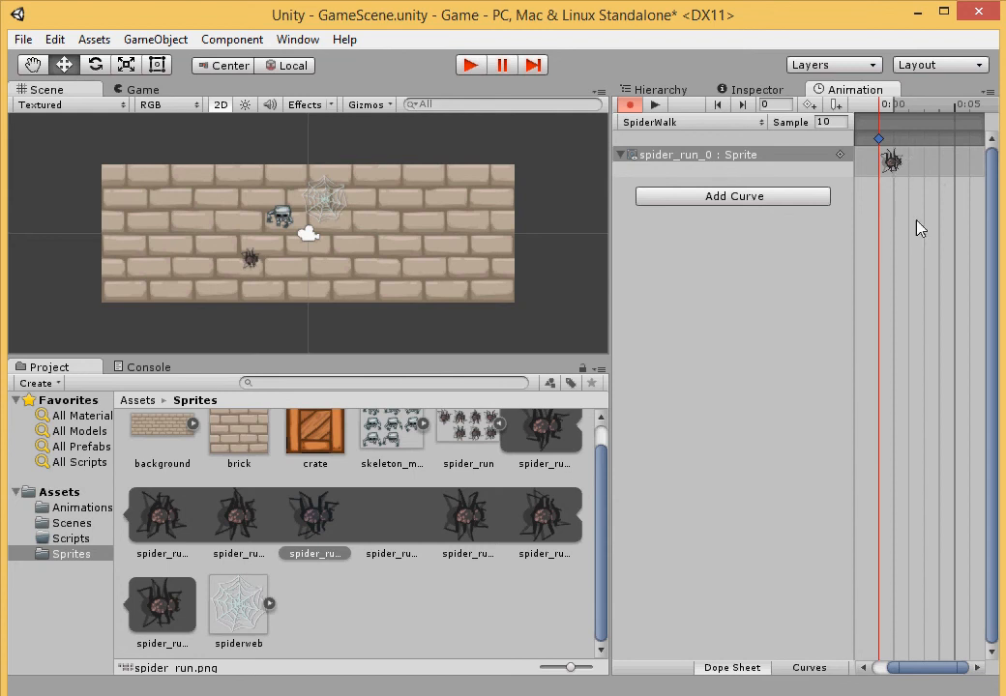
pyautogui.scroll(3, 897, 305)
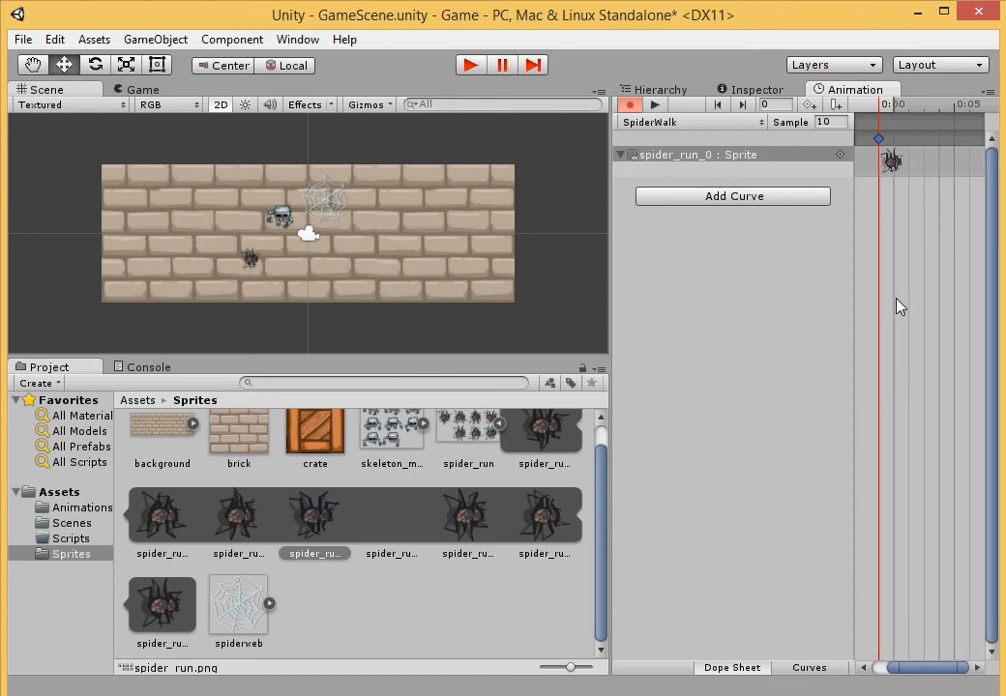
pyautogui.scroll(3, 898, 306)
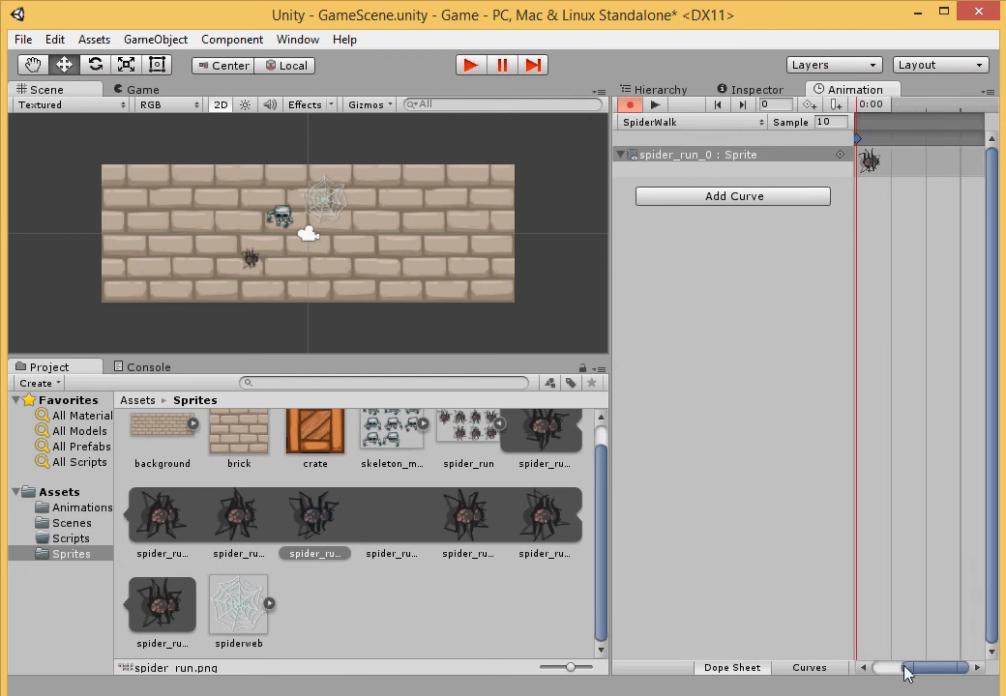
pyautogui.moveTo(919, 670); pyautogui.dragTo(888, 668)
pyautogui.scroll(2, 957, 544)
pyautogui.scroll(1, 955, 534)
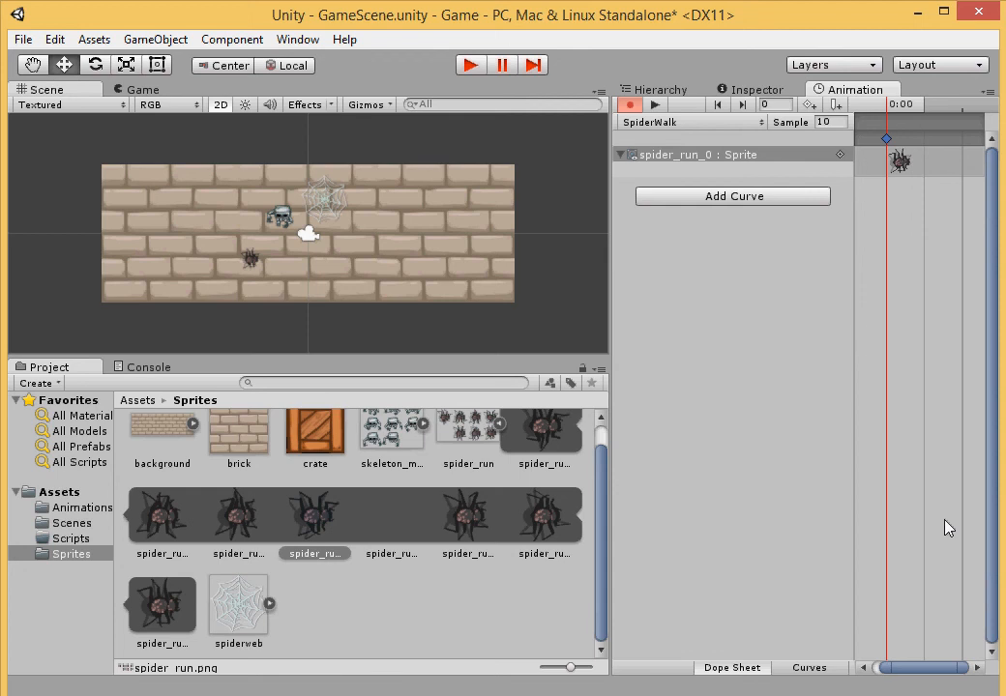
pyautogui.click(948, 527)
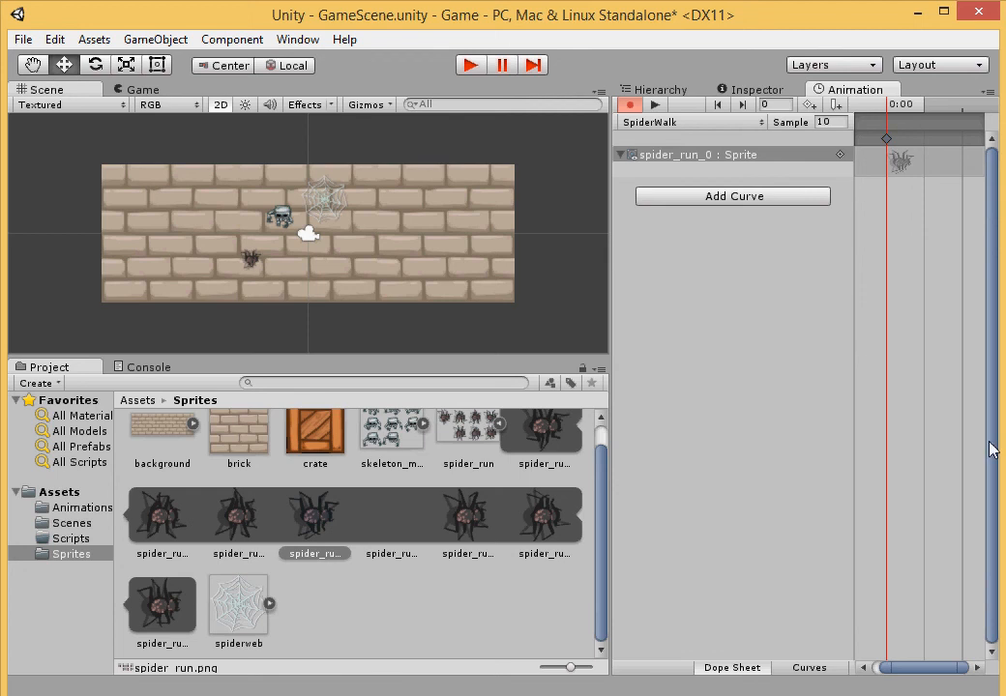
# Select the first SpiderWalk keyframe and inspect the name of the sprite placed there
pyautogui.click(901, 159)
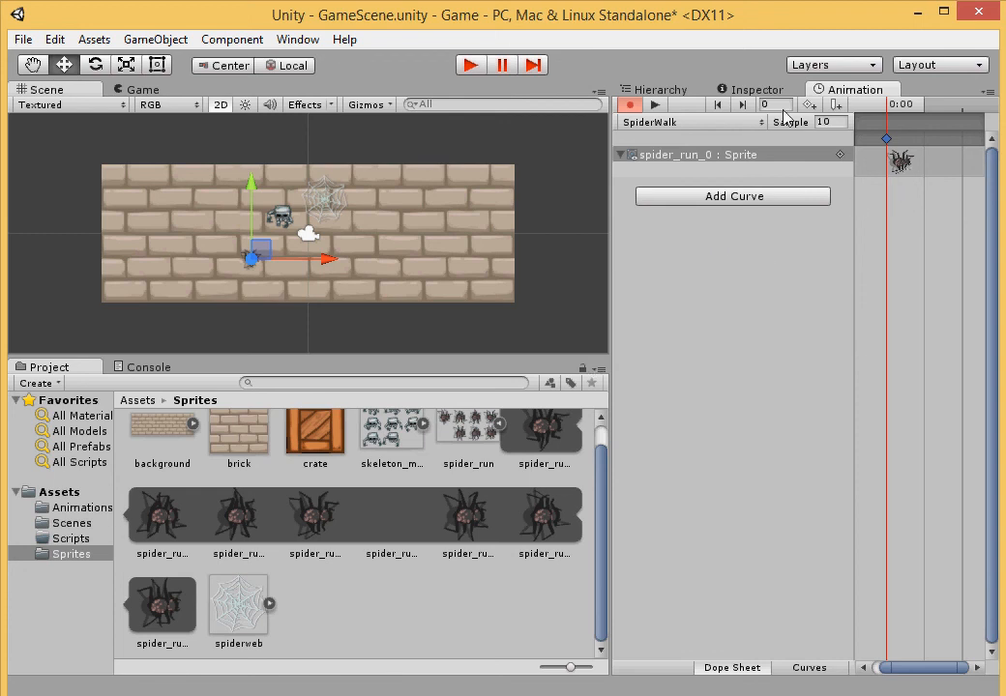
pyautogui.click(756, 90)
pyautogui.click(851, 93)
pyautogui.click(326, 515)
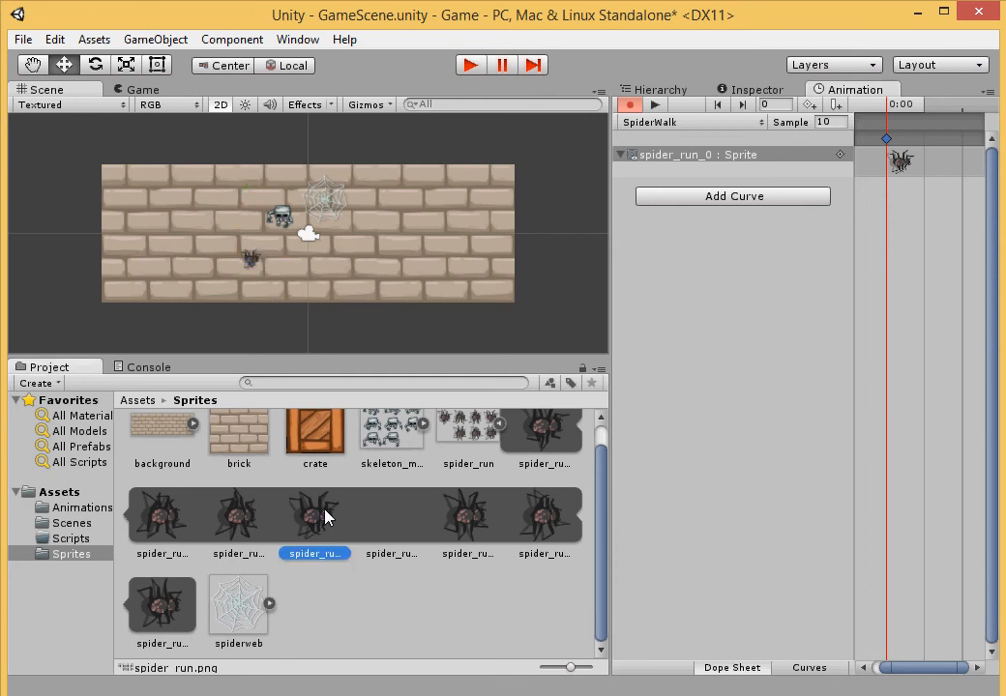
pyautogui.click(733, 91)
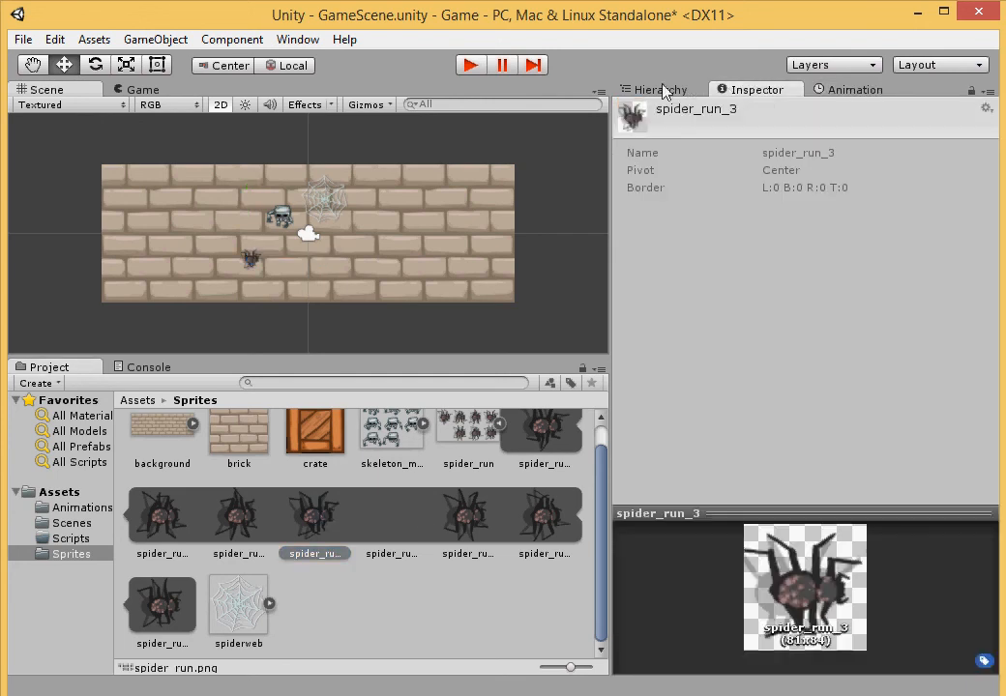
pyautogui.click(830, 90)
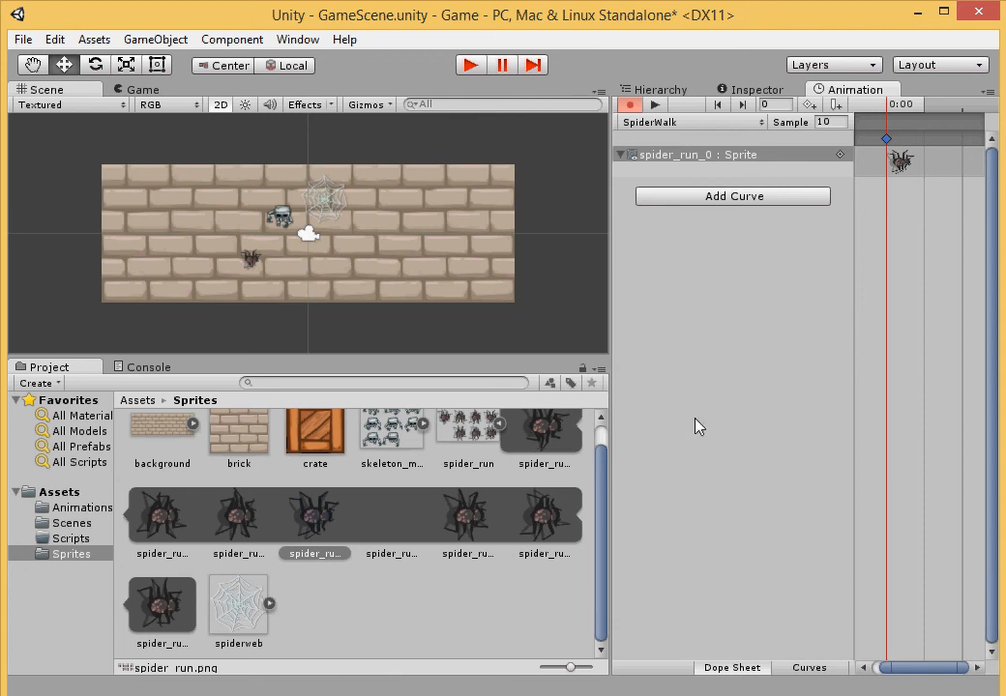
# Add spider_run_7 as the second SpiderWalk keyframe, one frame after the first, and check the sprite's name
pyautogui.click(311, 527)
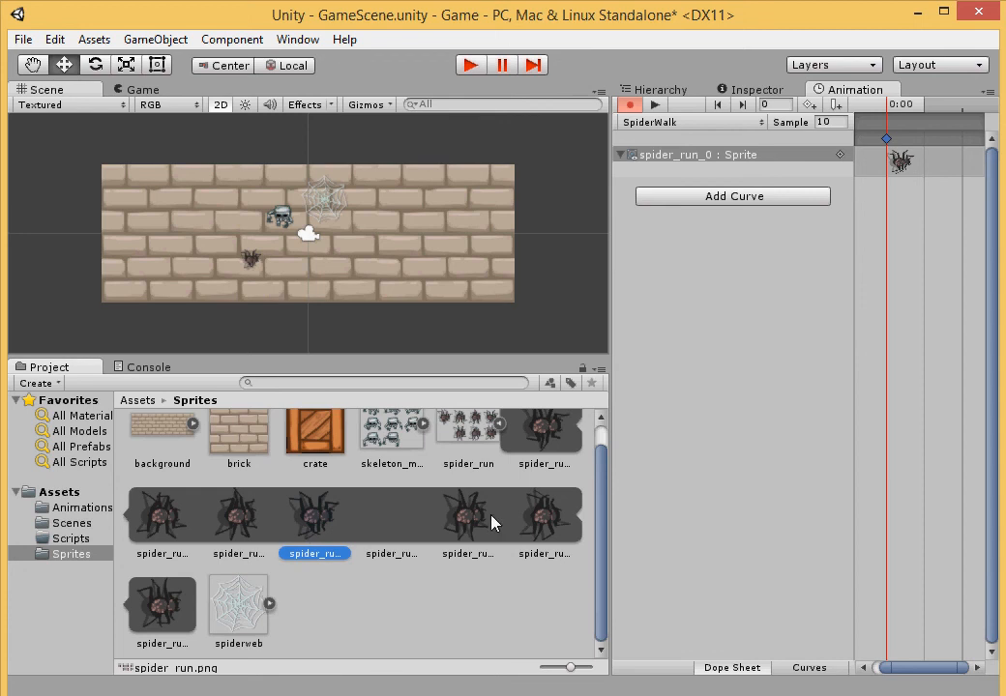
pyautogui.moveTo(175, 606); pyautogui.dragTo(940, 165)
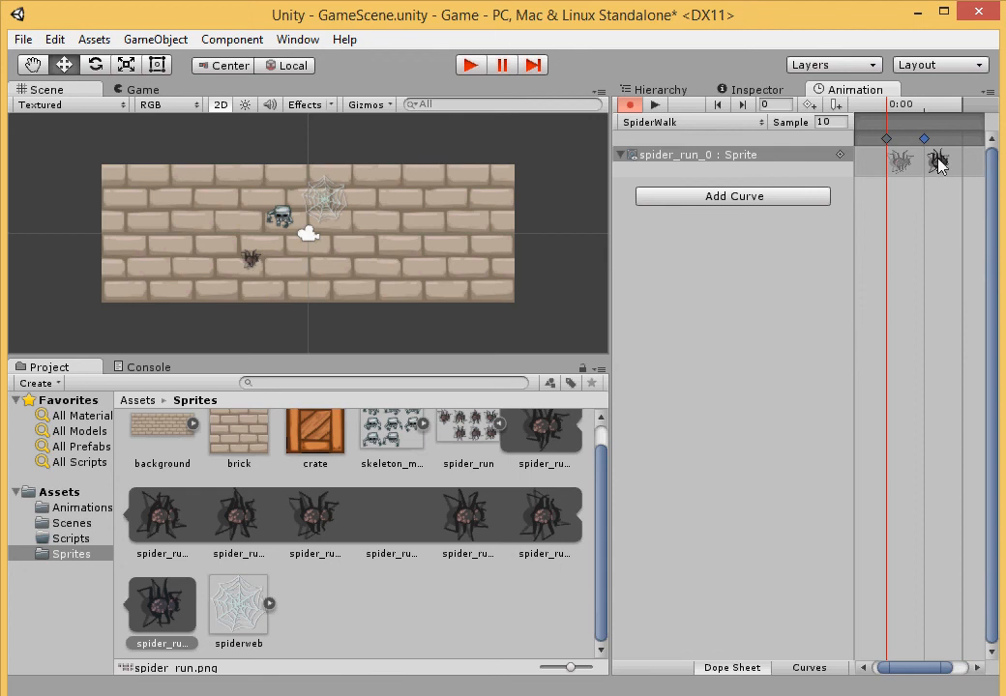
pyautogui.click(785, 90)
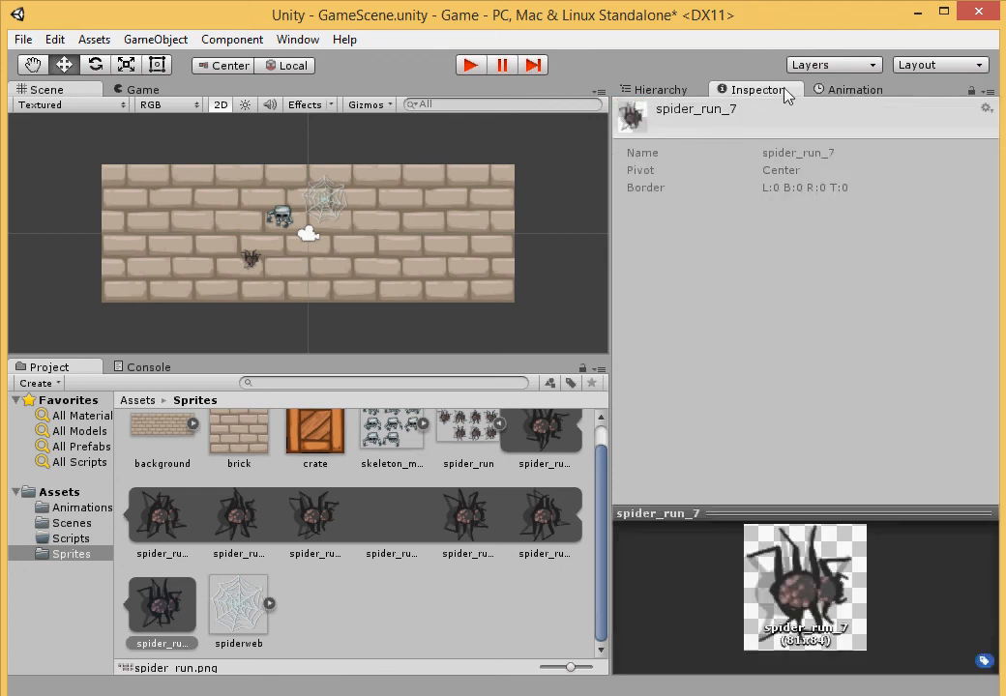
pyautogui.click(853, 90)
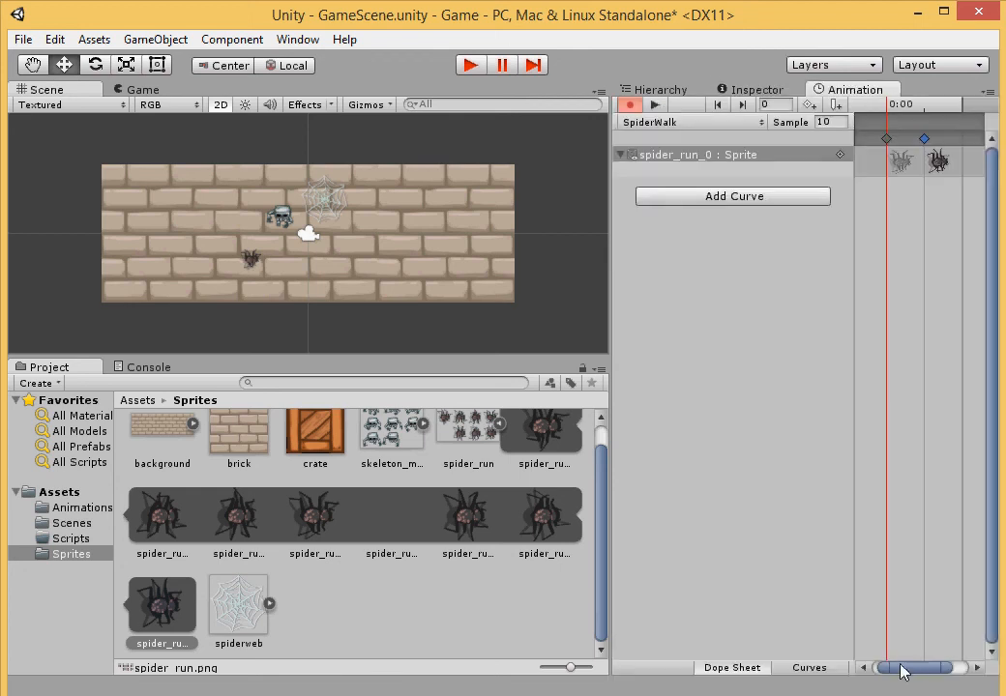
# Add spider_run_2 as the third SpiderWalk keyframe on the next frame and check the sprite's name
pyautogui.moveTo(900, 671); pyautogui.dragTo(924, 669)
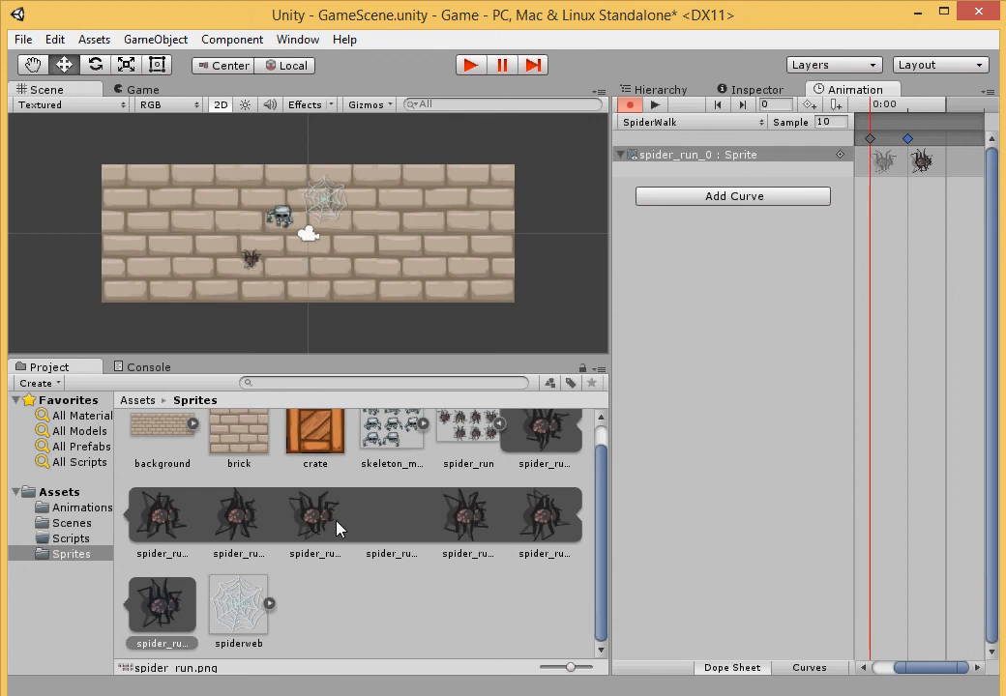
pyautogui.moveTo(238, 522); pyautogui.dragTo(963, 170)
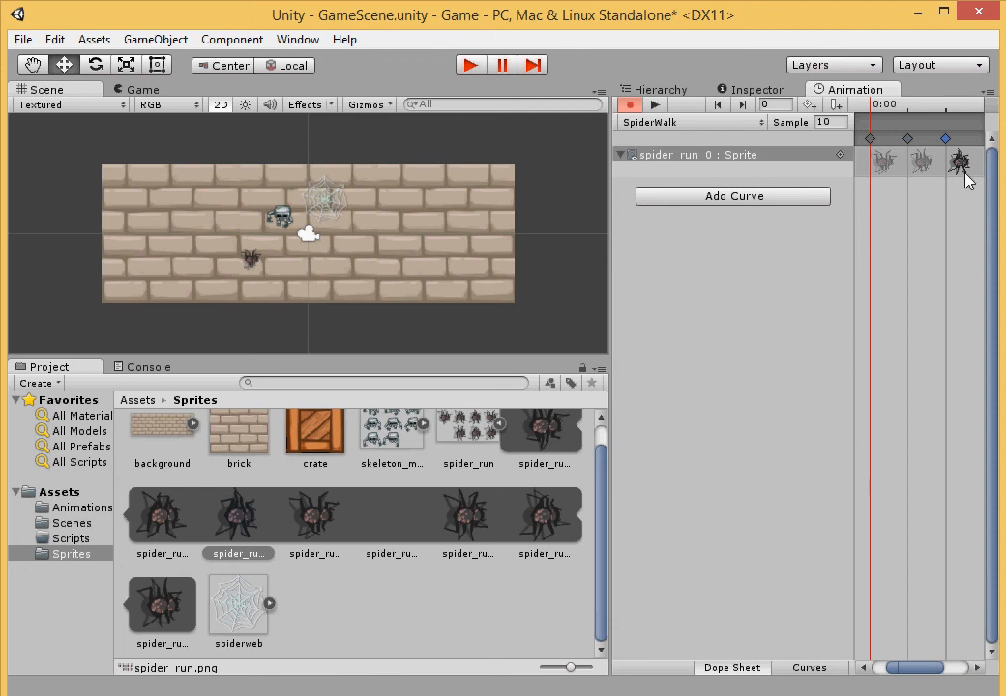
pyautogui.click(753, 89)
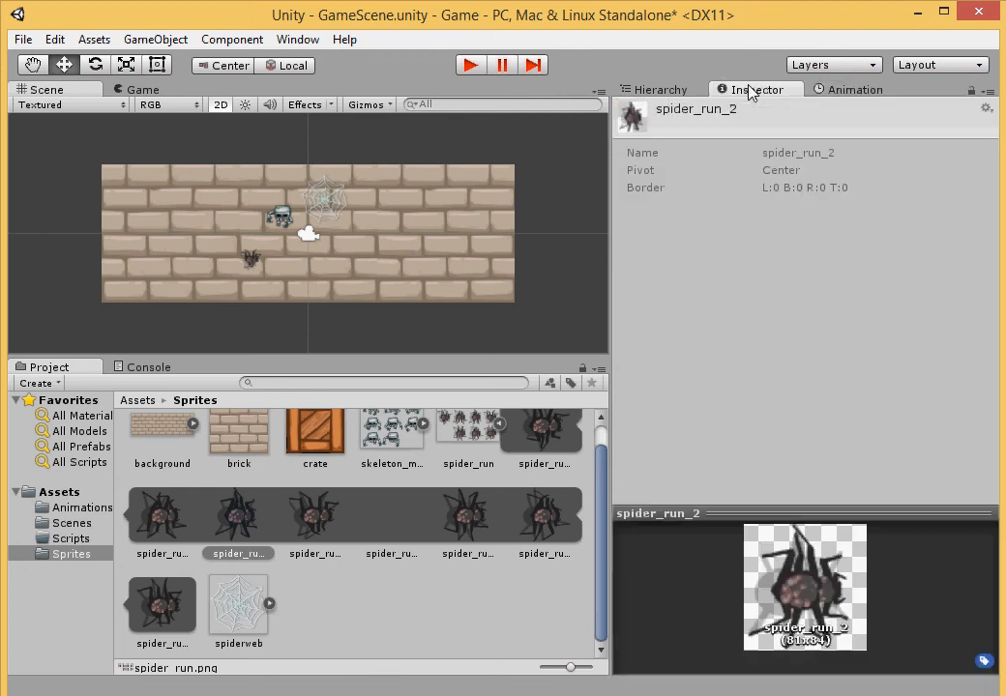
pyautogui.click(829, 90)
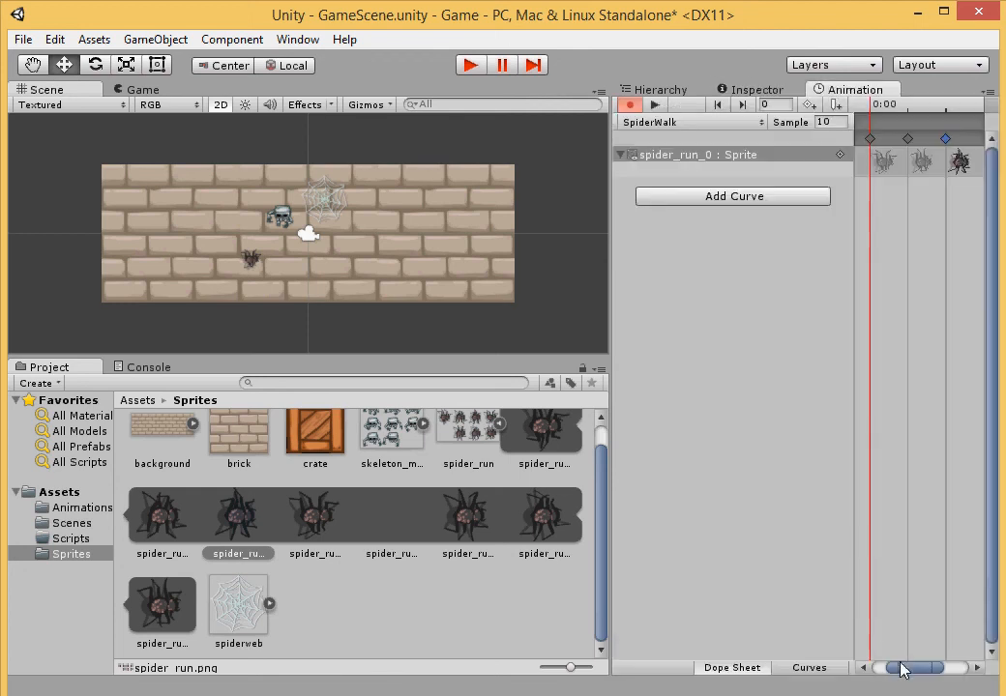
# Add the sprite just before spider_run_7 in the sheet as the fourth SpiderWalk keyframe and check its details
pyautogui.moveTo(901, 667); pyautogui.dragTo(971, 670)
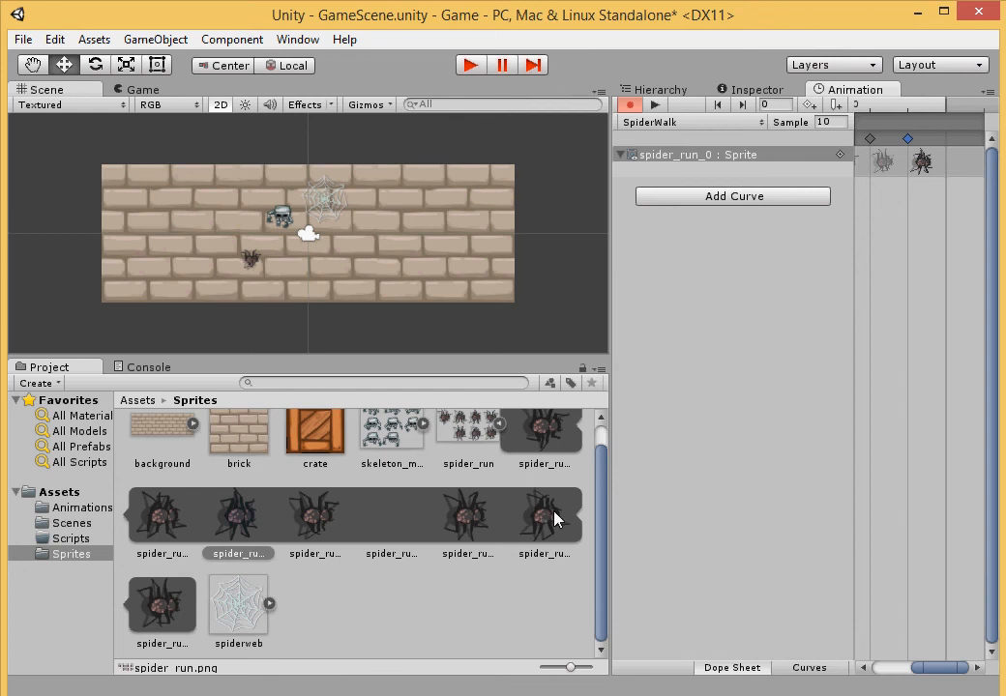
pyautogui.moveTo(555, 519); pyautogui.dragTo(961, 167)
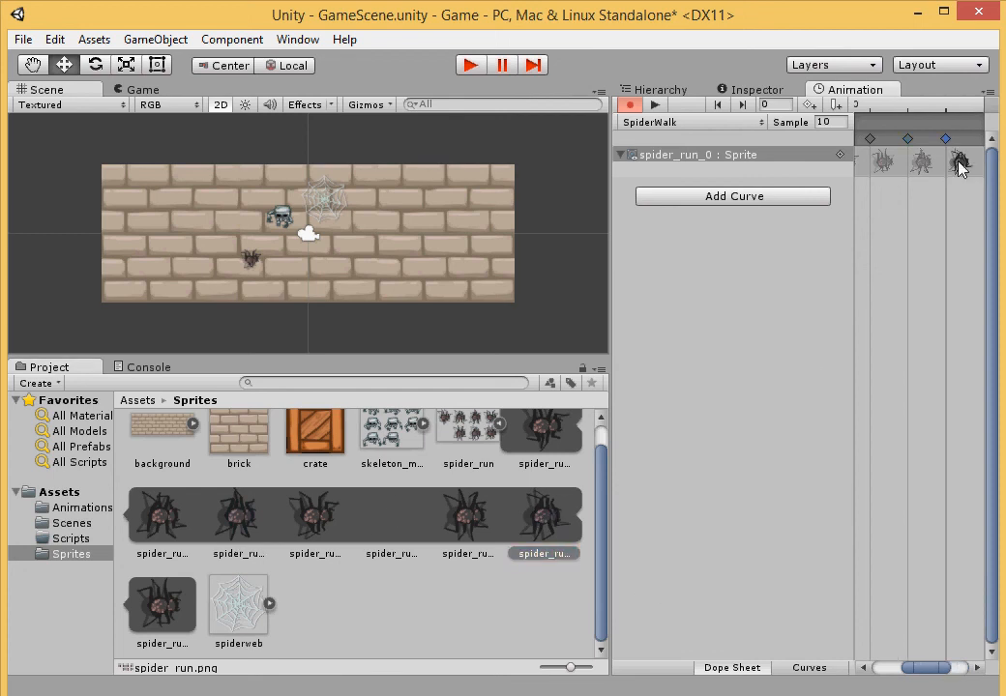
pyautogui.click(747, 89)
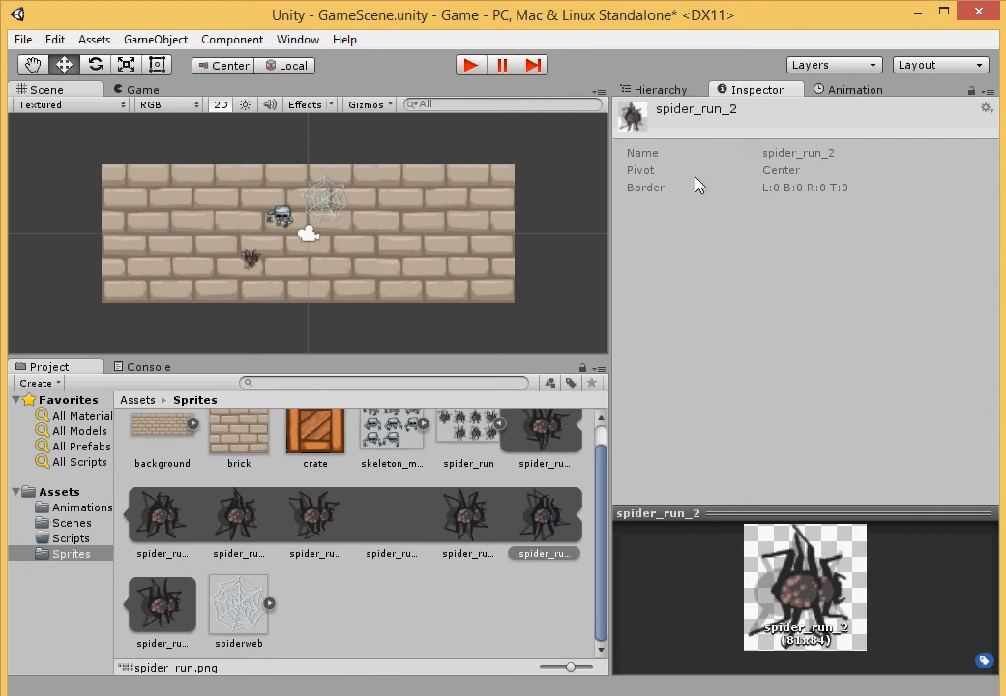
pyautogui.click(853, 90)
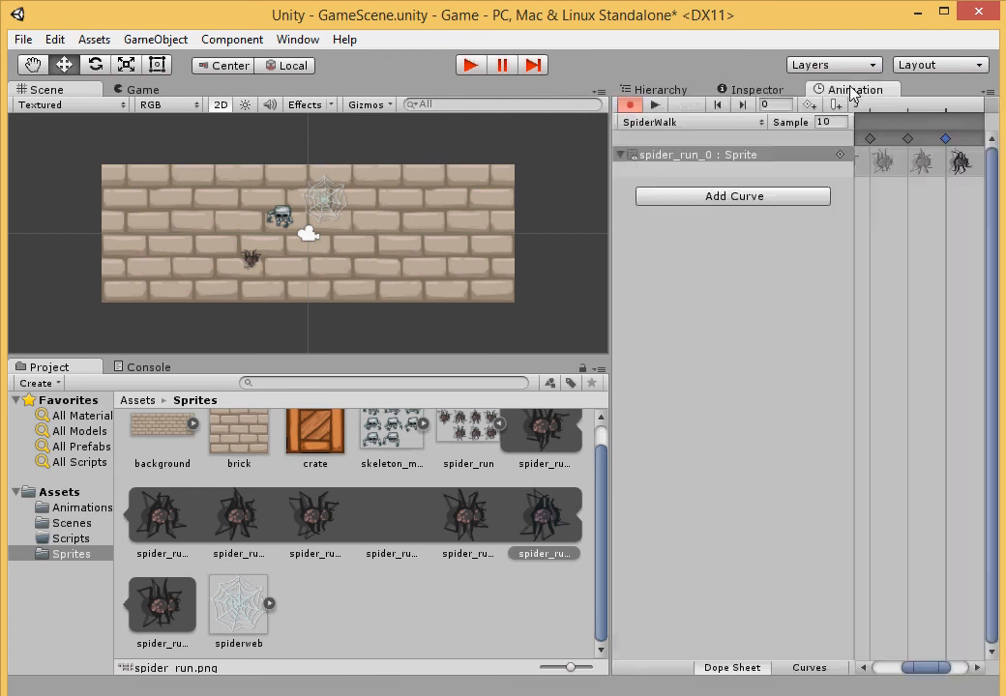
# Examine the names and poses of the spider_run sprites in the sheet to find the one that follows in the walk cycle
pyautogui.moveTo(926, 667); pyautogui.dragTo(975, 666)
pyautogui.click(242, 527)
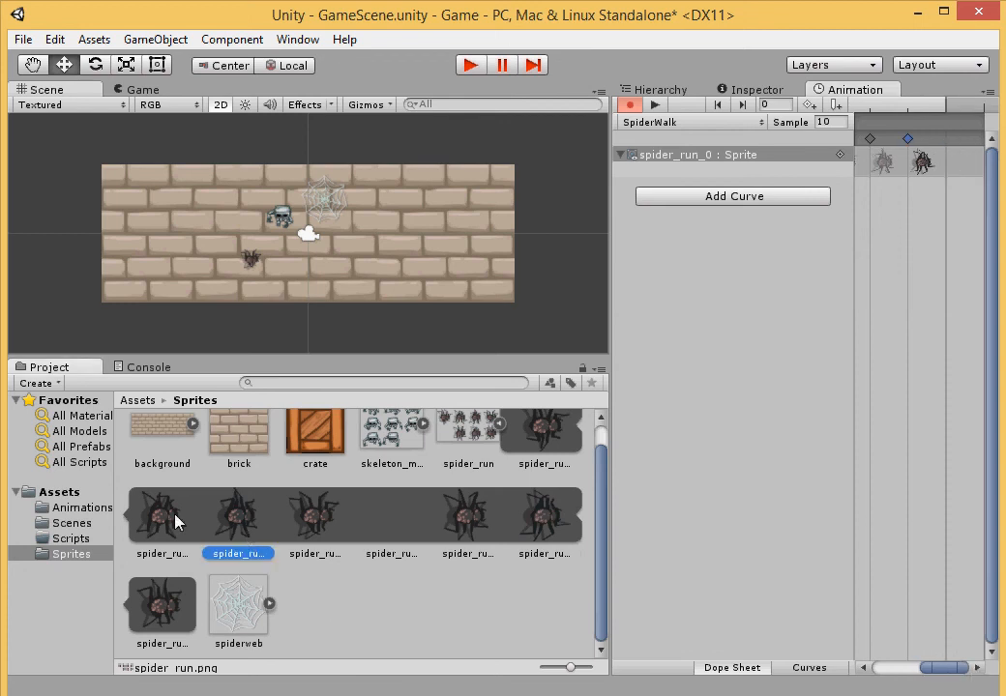
pyautogui.click(175, 520)
pyautogui.click(757, 92)
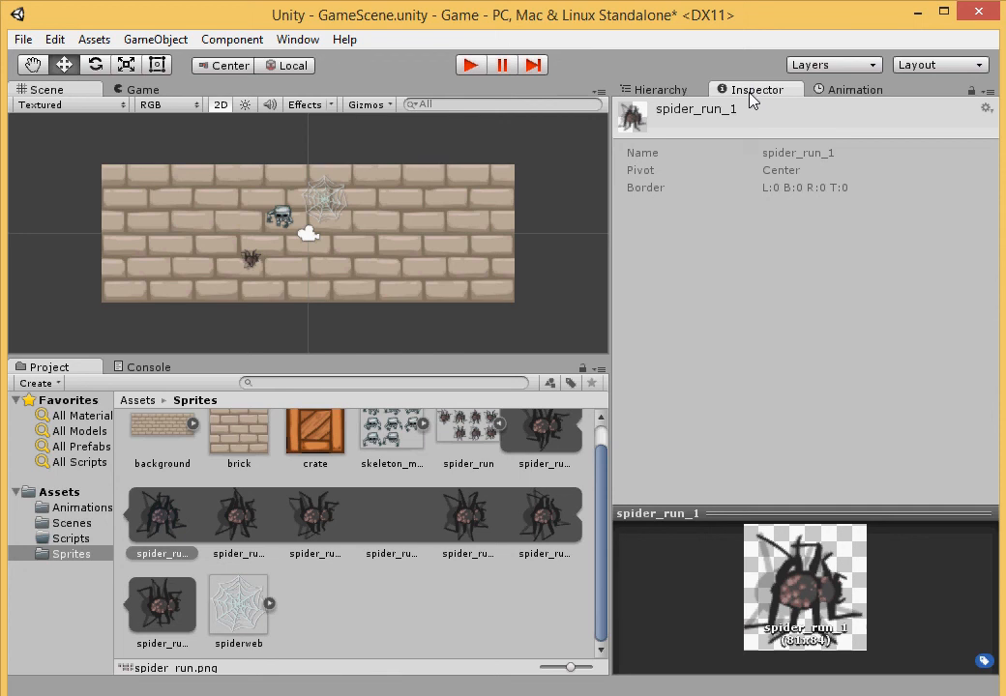
pyautogui.click(838, 92)
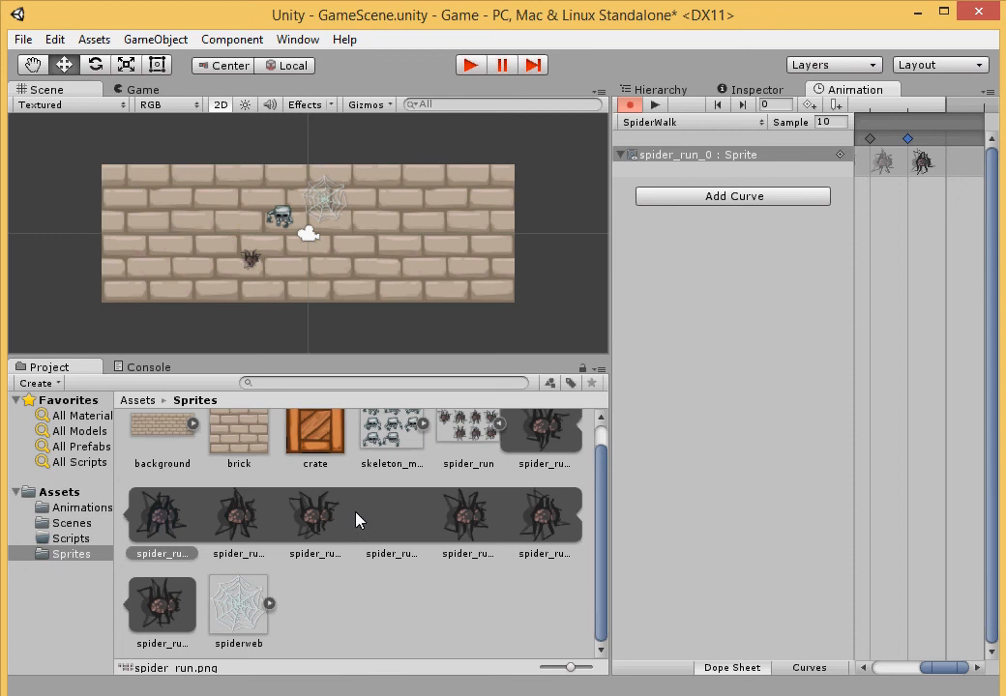
pyautogui.click(326, 527)
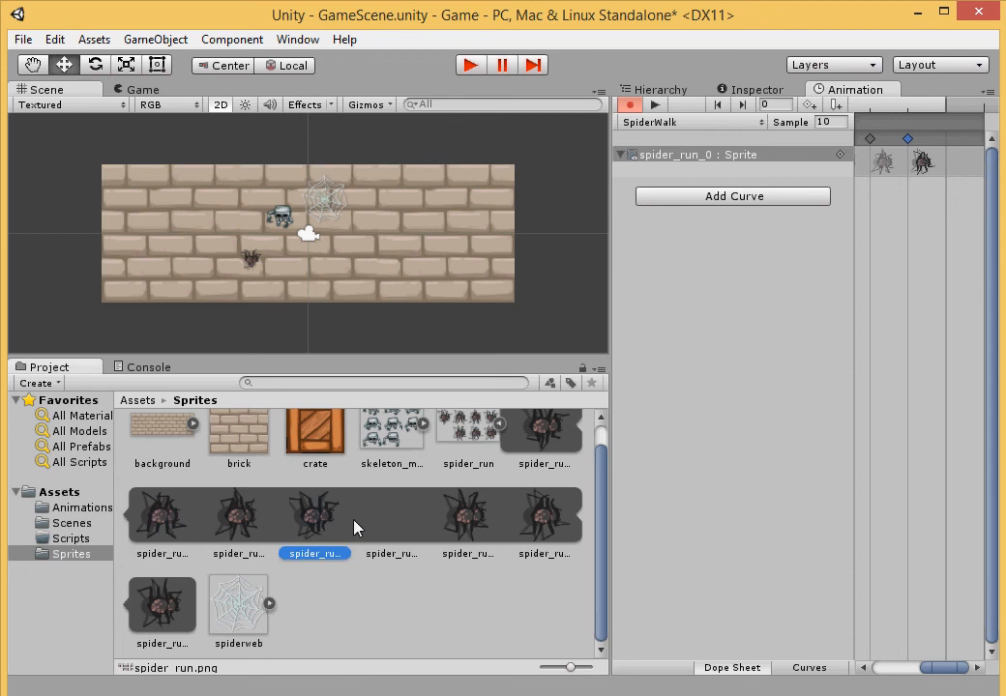
pyautogui.click(752, 89)
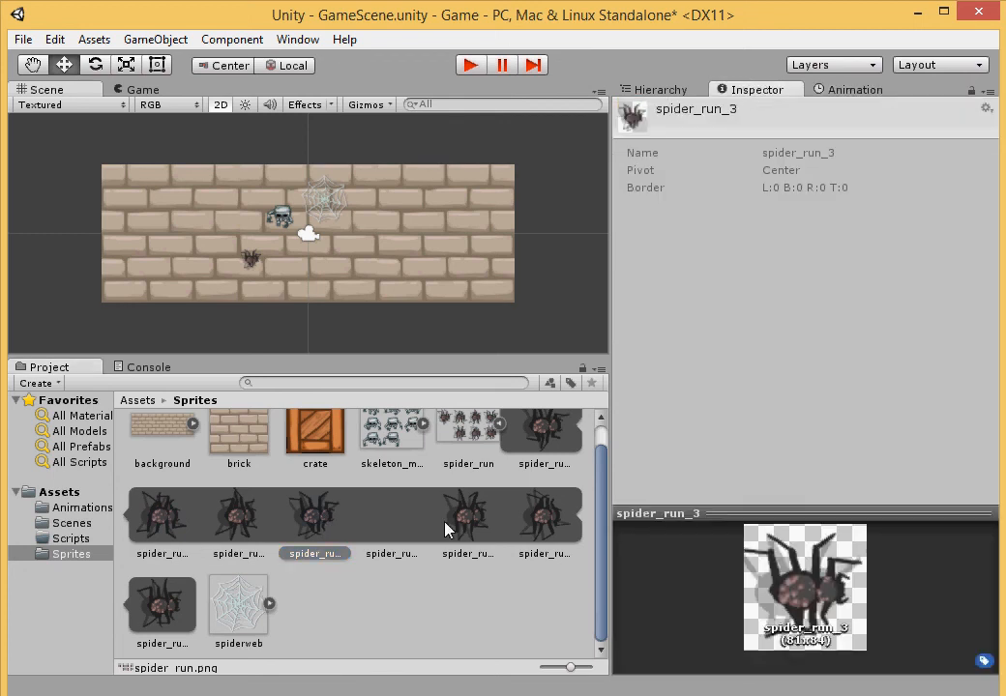
pyautogui.click(165, 608)
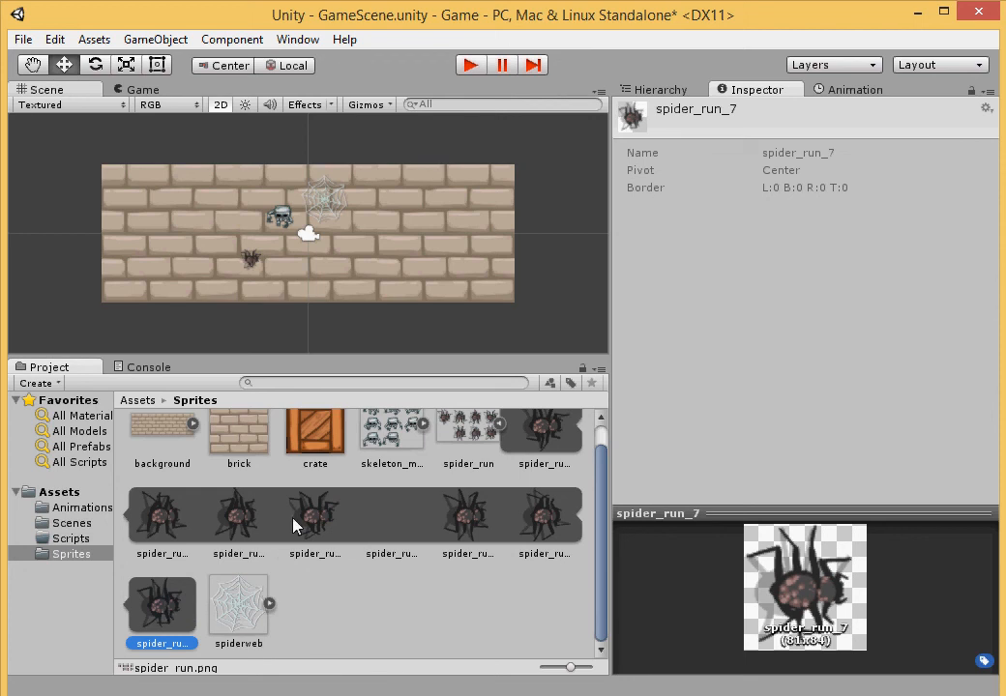
pyautogui.click(237, 518)
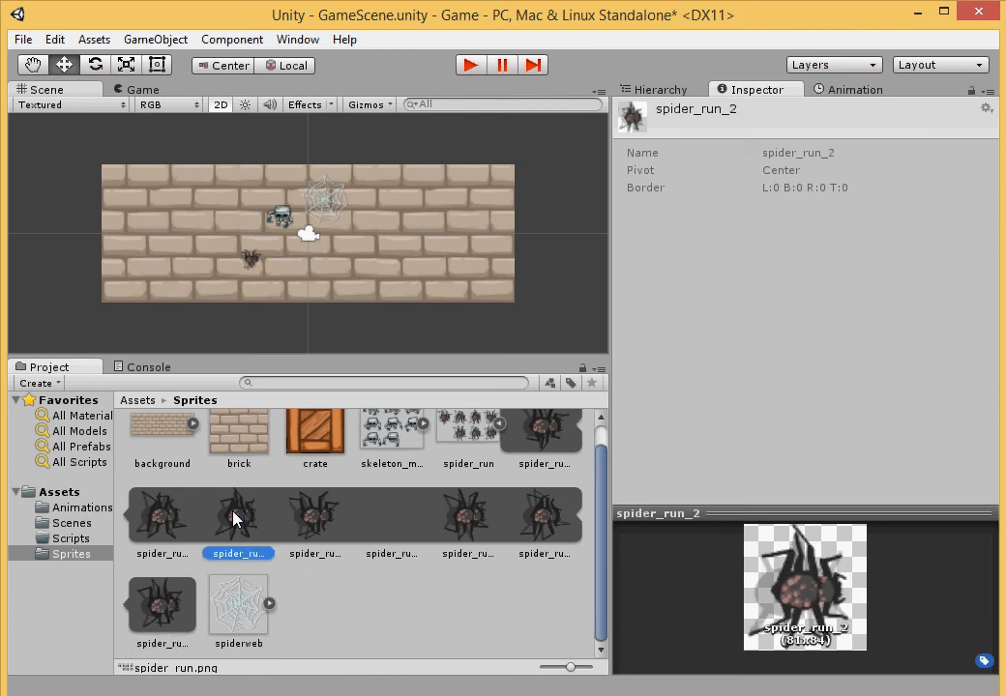
pyautogui.click(546, 529)
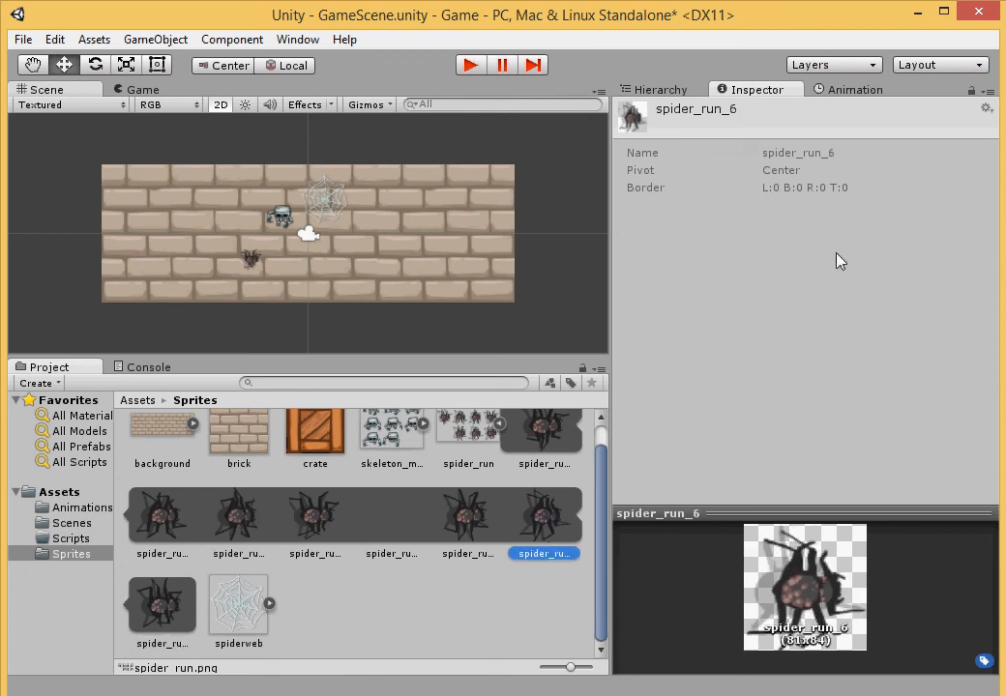
pyautogui.click(859, 89)
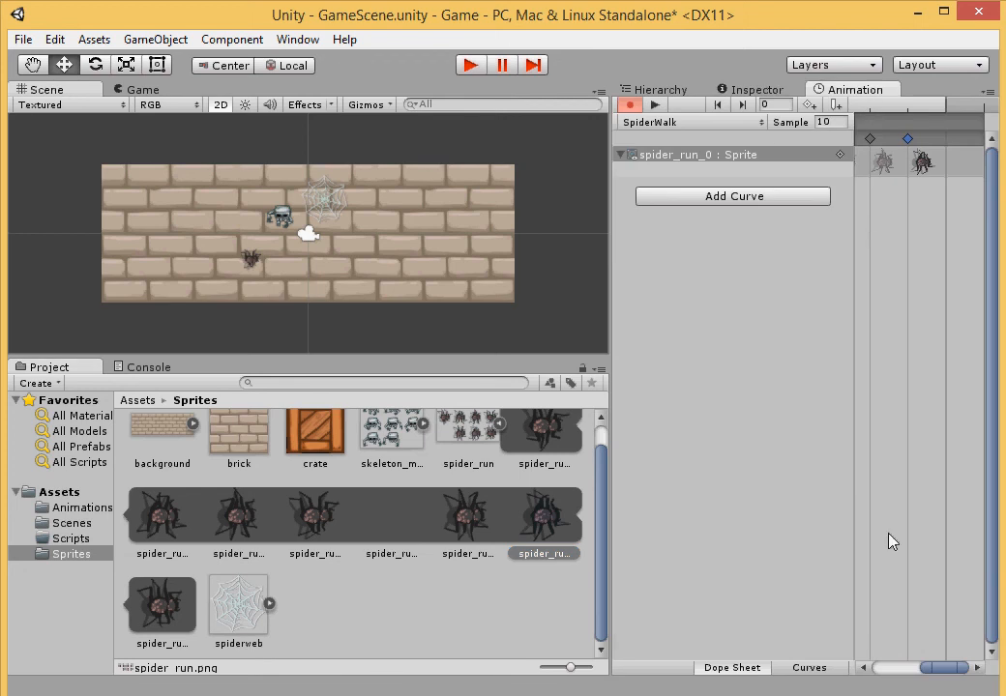
# Review the existing SpiderWalk keyframes from the first to the fourth, checking which sprite each one assigns to the spider
pyautogui.moveTo(938, 667); pyautogui.dragTo(881, 667)
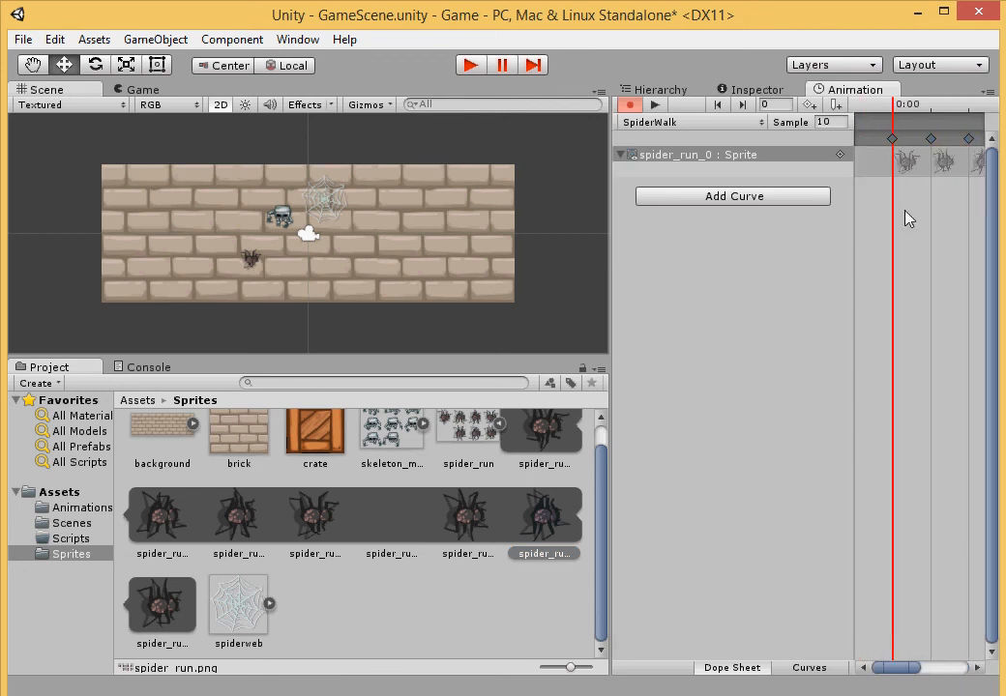
pyautogui.click(914, 173)
pyautogui.click(764, 90)
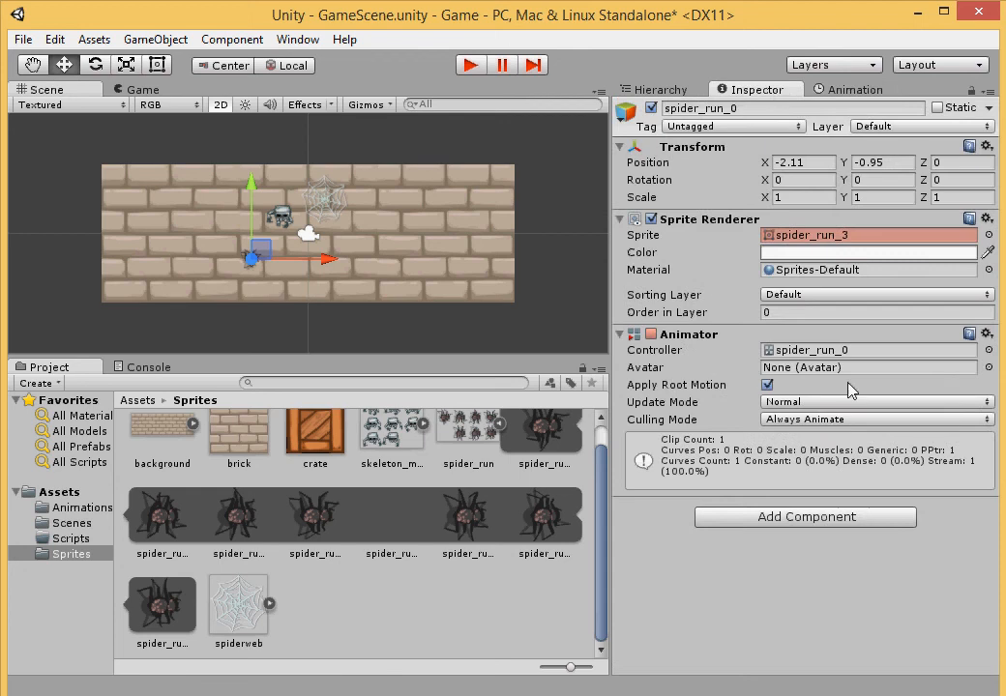
pyautogui.click(845, 89)
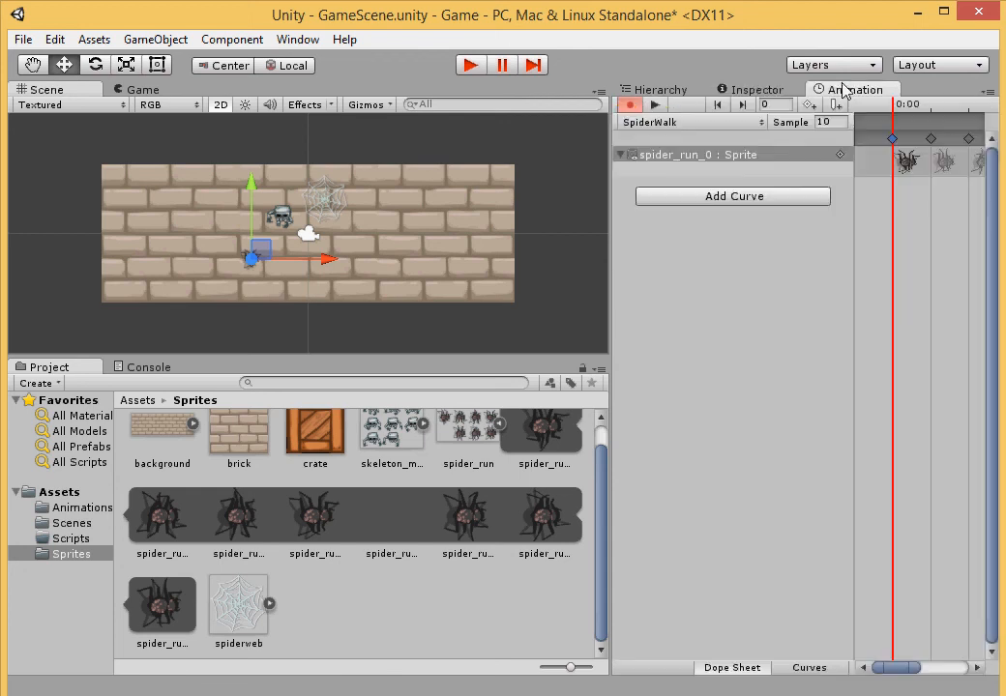
pyautogui.click(930, 140)
pyautogui.click(764, 90)
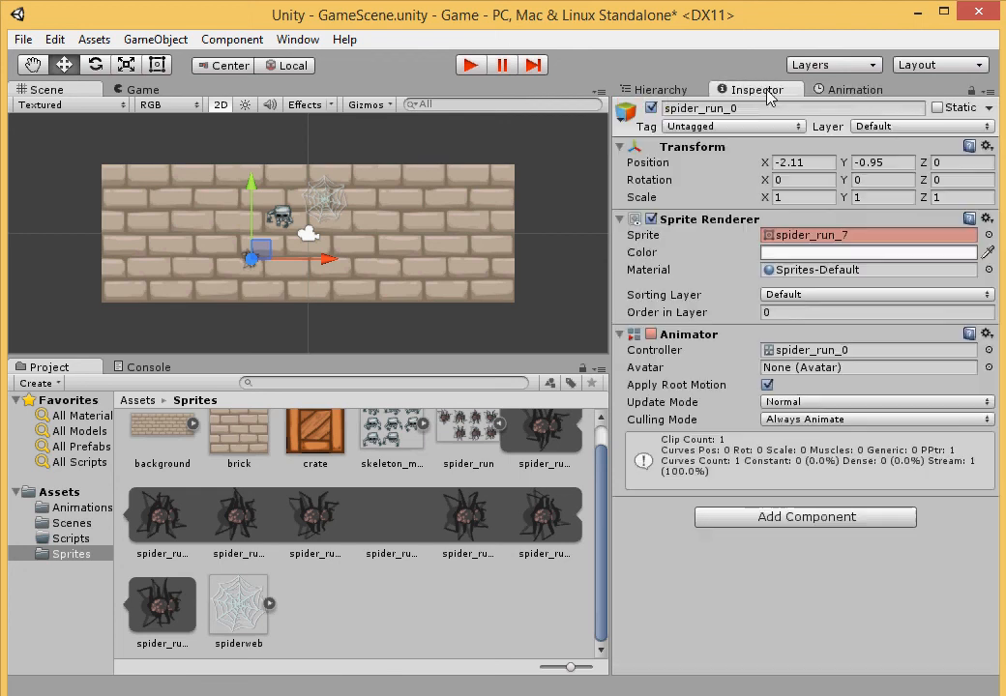
pyautogui.click(852, 90)
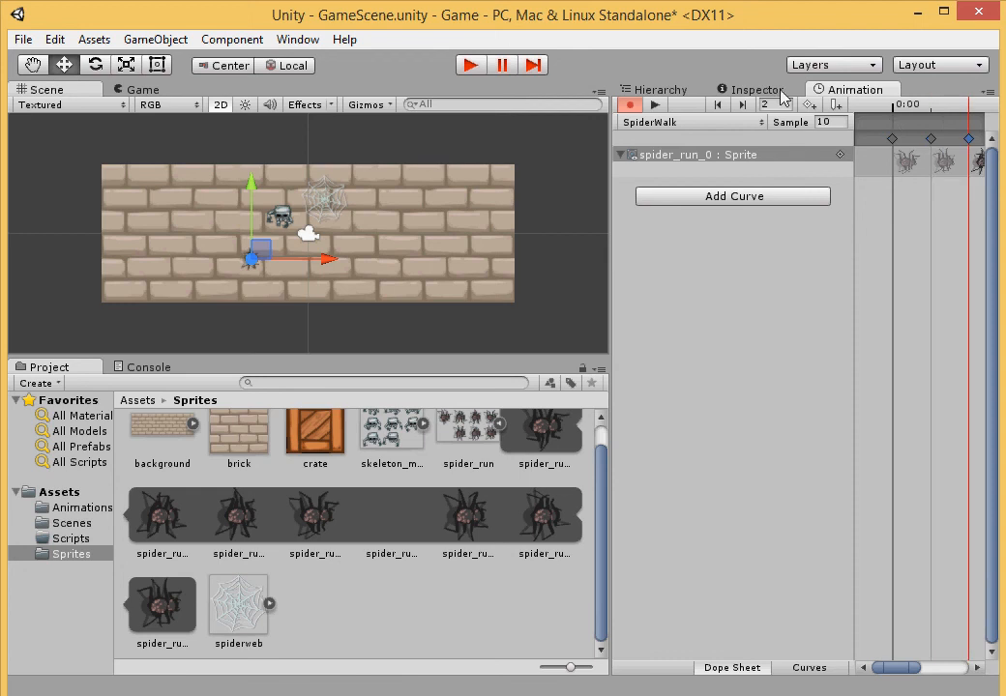
pyautogui.click(778, 91)
pyautogui.click(830, 92)
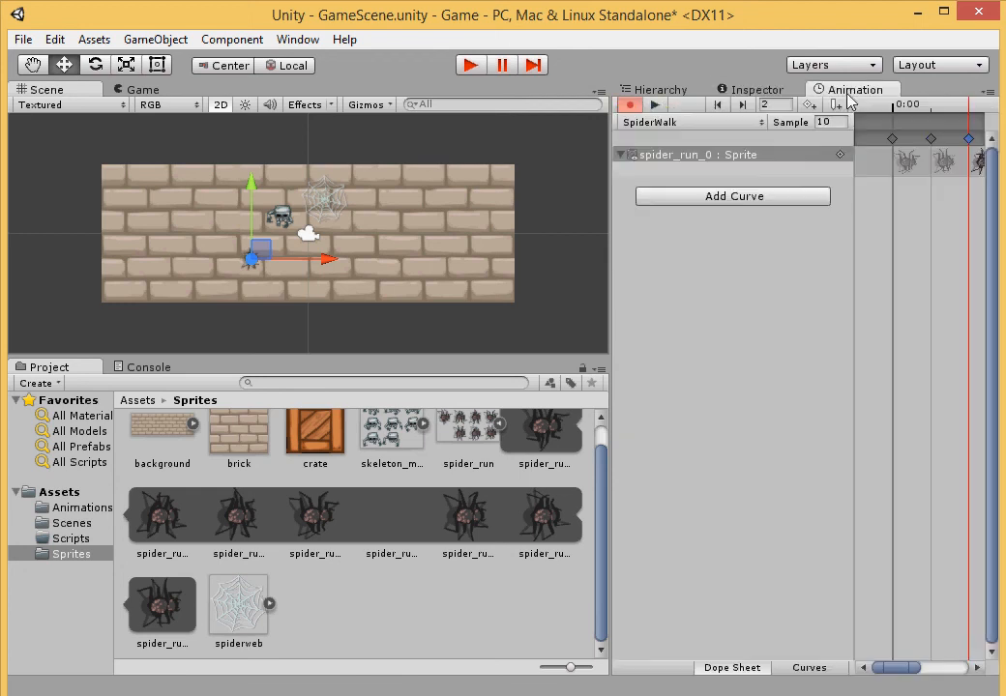
pyautogui.click(975, 674)
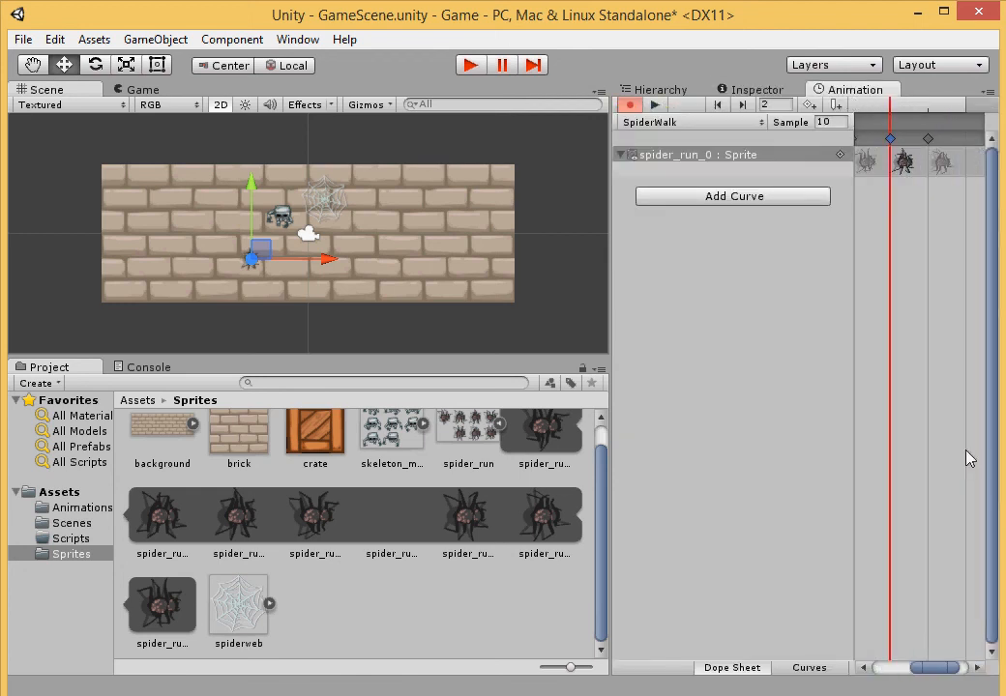
pyautogui.click(757, 90)
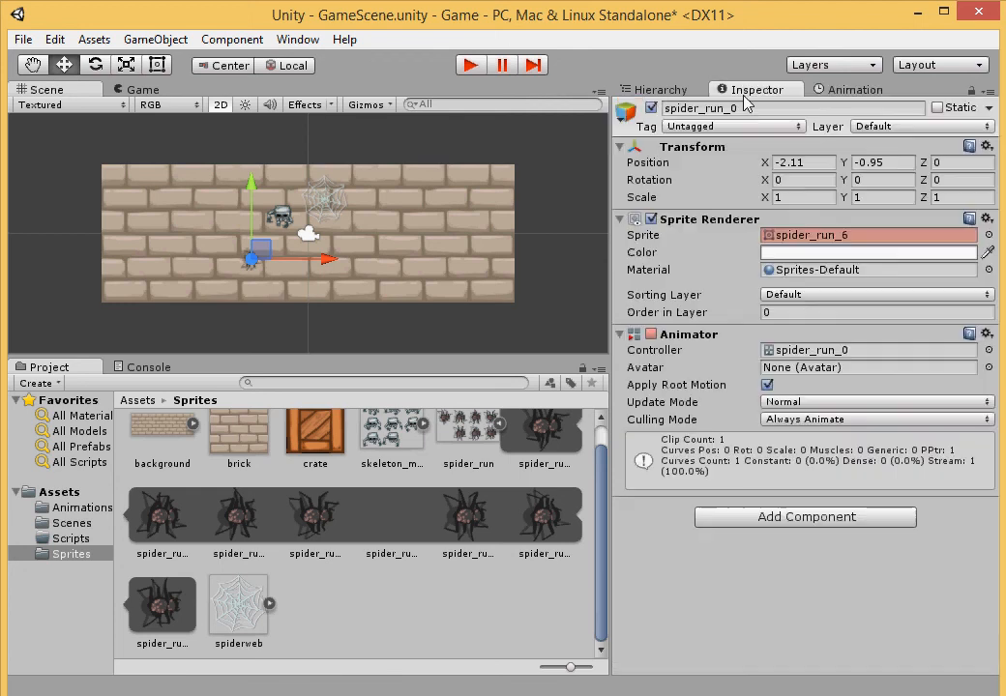
pyautogui.click(838, 93)
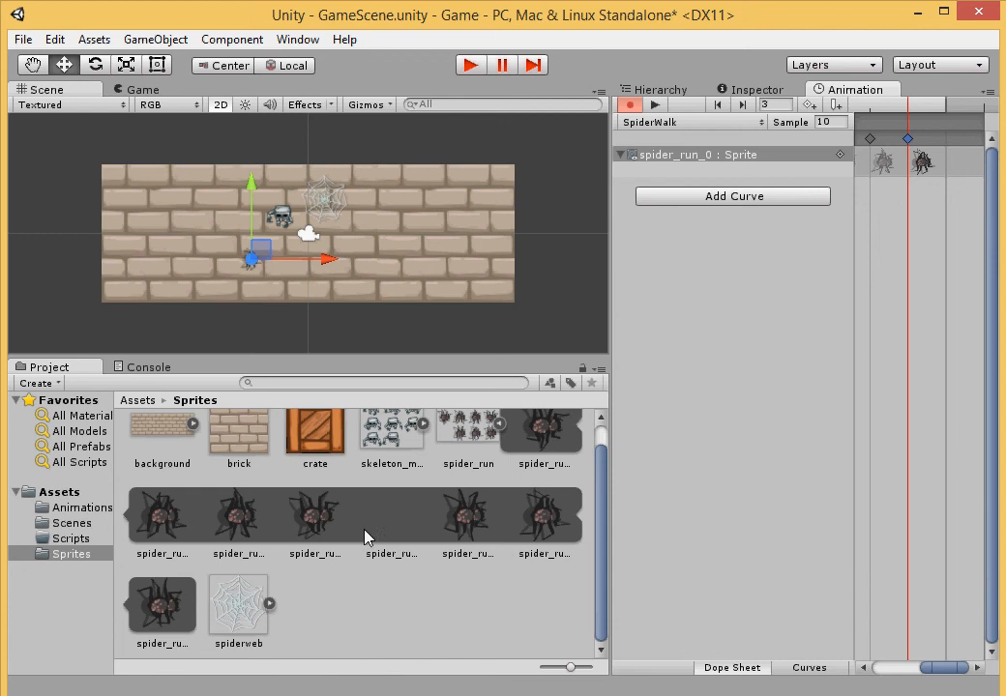
# Add spider_run_1 as the fifth SpiderWalk keyframe, one frame after the fourth, and check the sprite's details
pyautogui.click(172, 538)
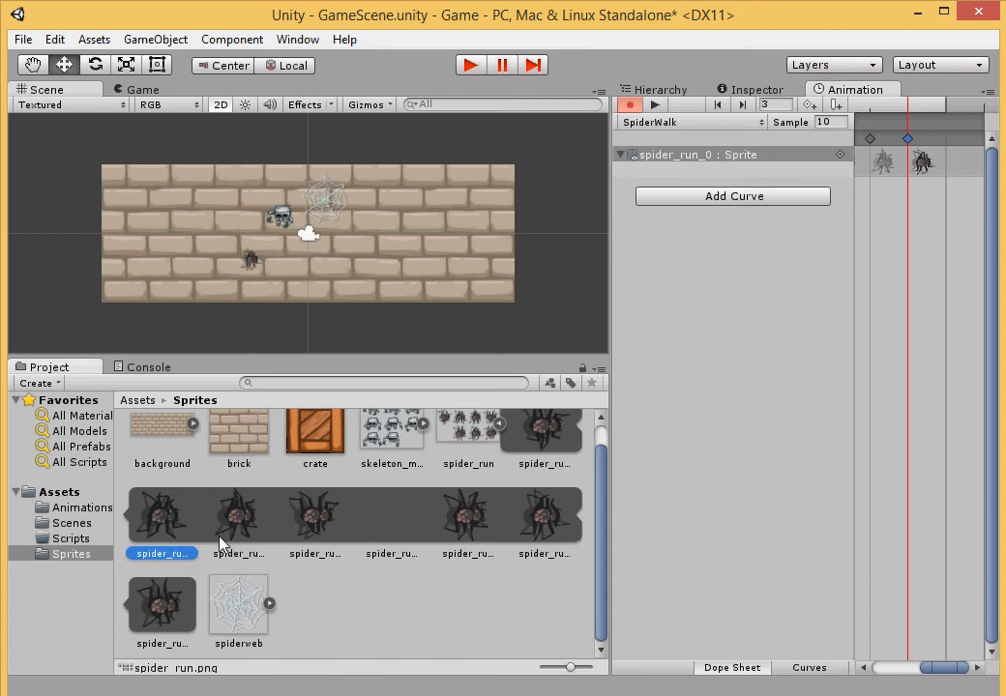
pyautogui.moveTo(351, 516); pyautogui.dragTo(951, 164)
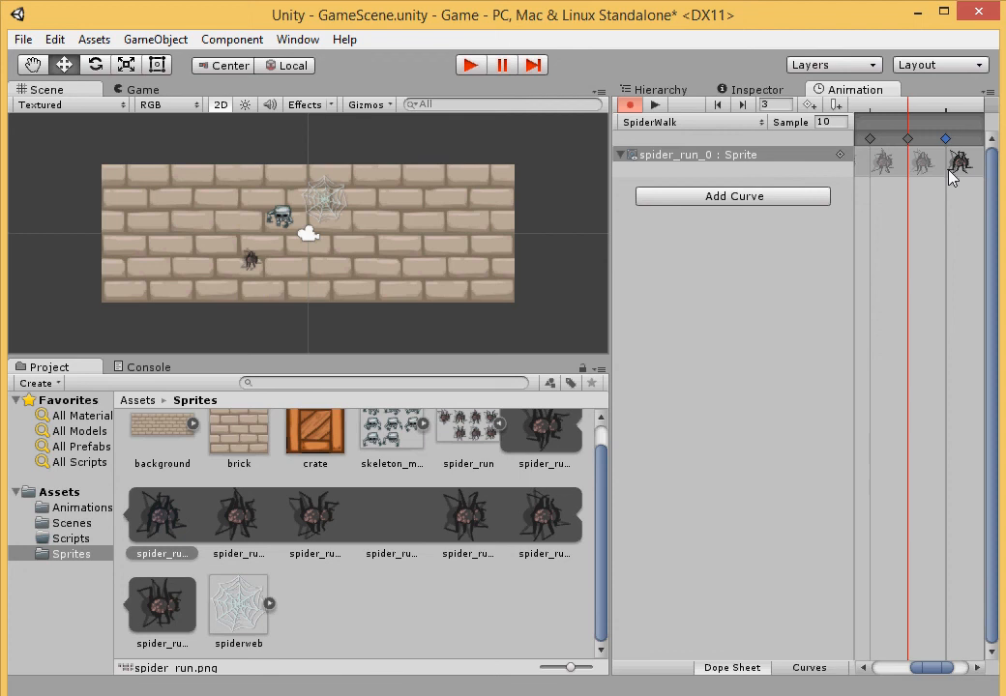
pyautogui.click(754, 92)
pyautogui.click(836, 91)
# Add spider_run_5 as the sixth SpiderWalk keyframe at 0:05 and check the sprite's name
pyautogui.moveTo(936, 667); pyautogui.dragTo(960, 668)
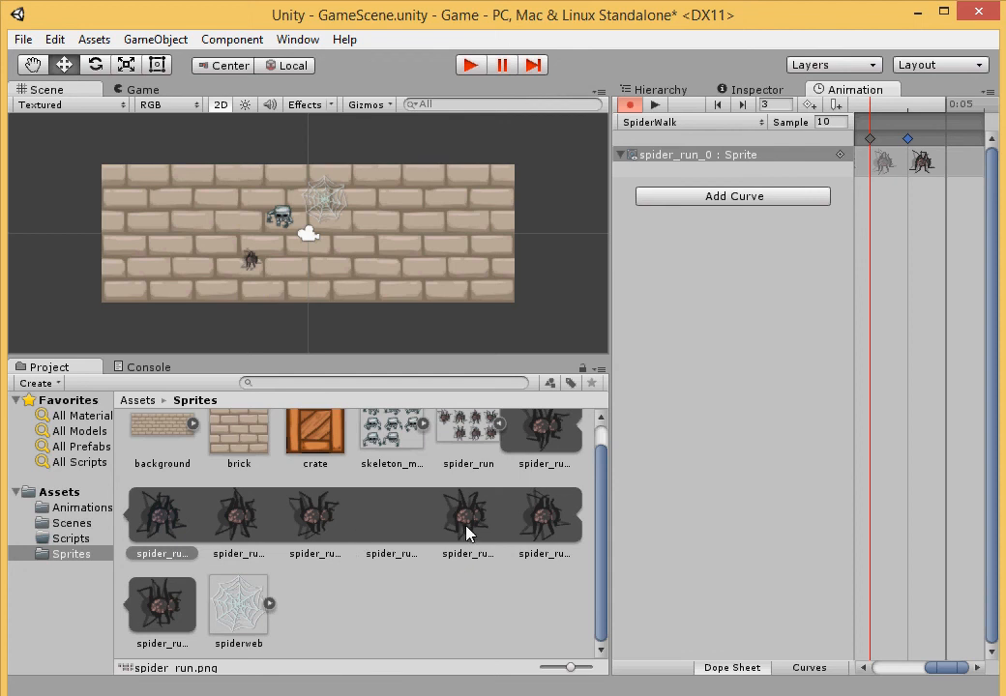
pyautogui.moveTo(468, 532); pyautogui.dragTo(960, 169)
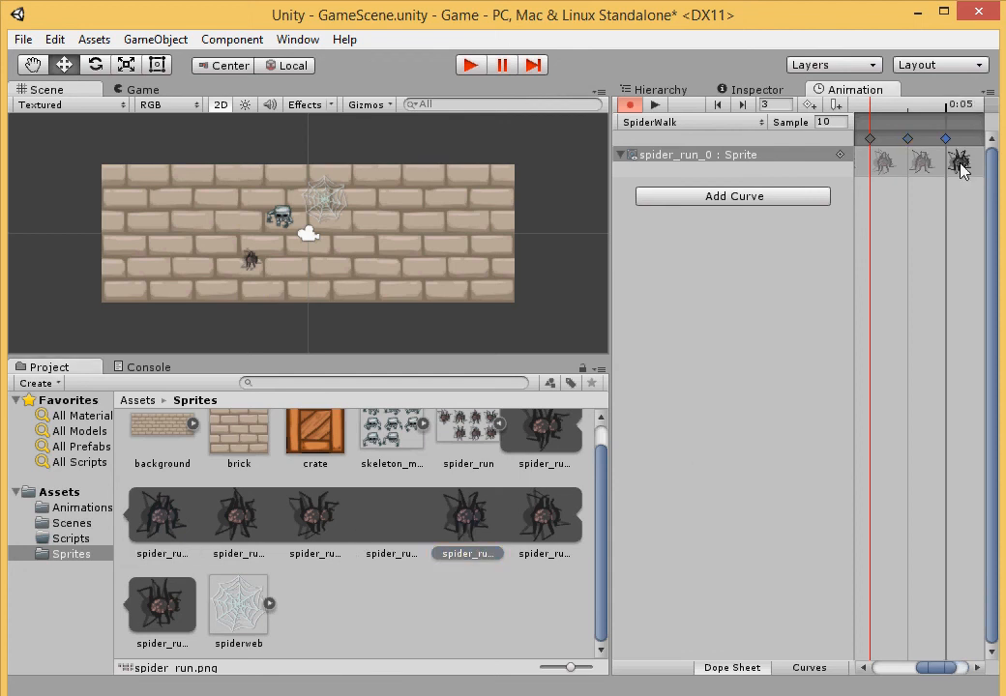
pyautogui.click(756, 91)
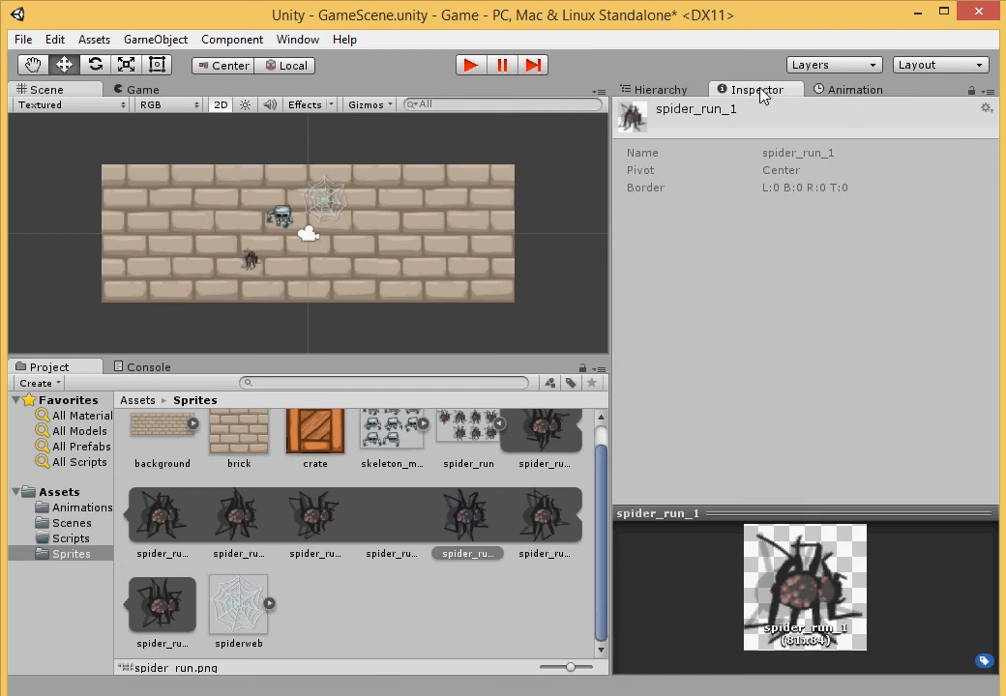
pyautogui.click(861, 94)
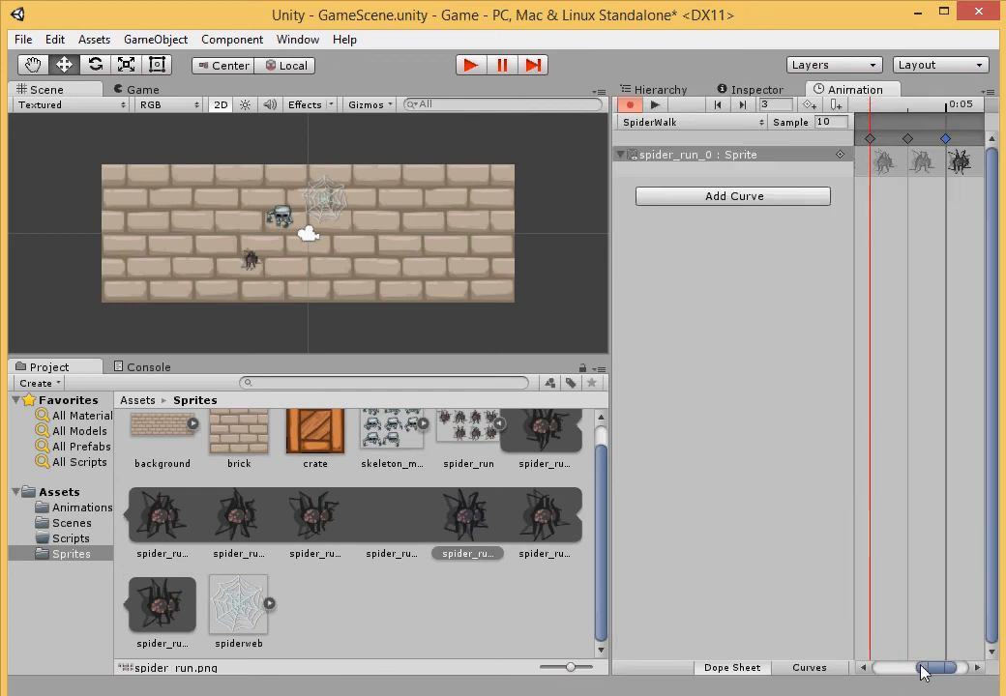
pyautogui.moveTo(923, 672); pyautogui.dragTo(938, 672)
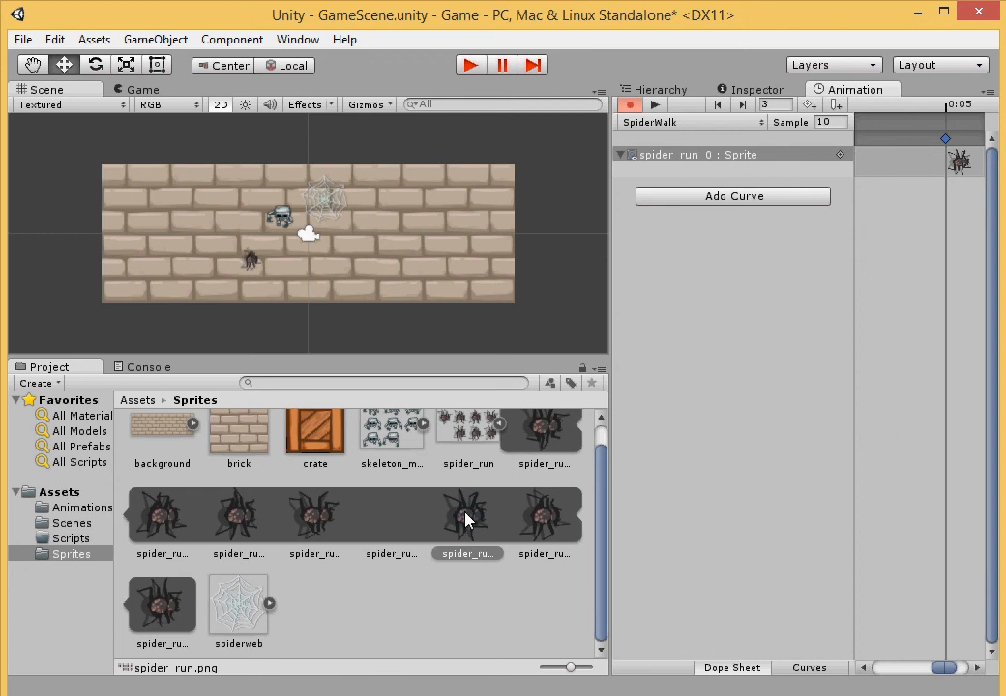
pyautogui.click(755, 89)
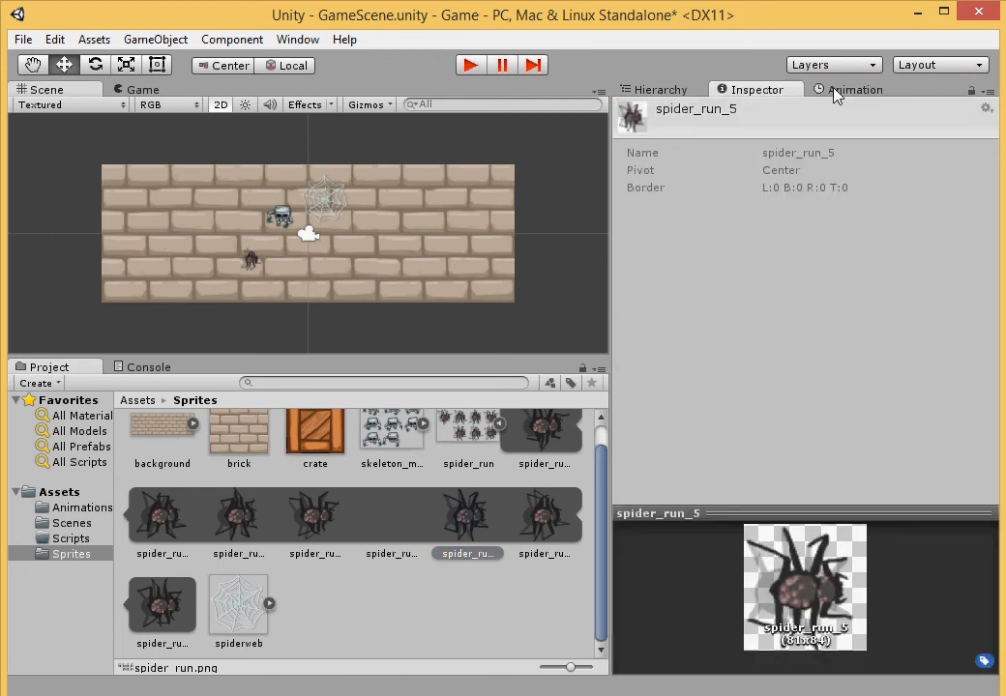
pyautogui.click(837, 92)
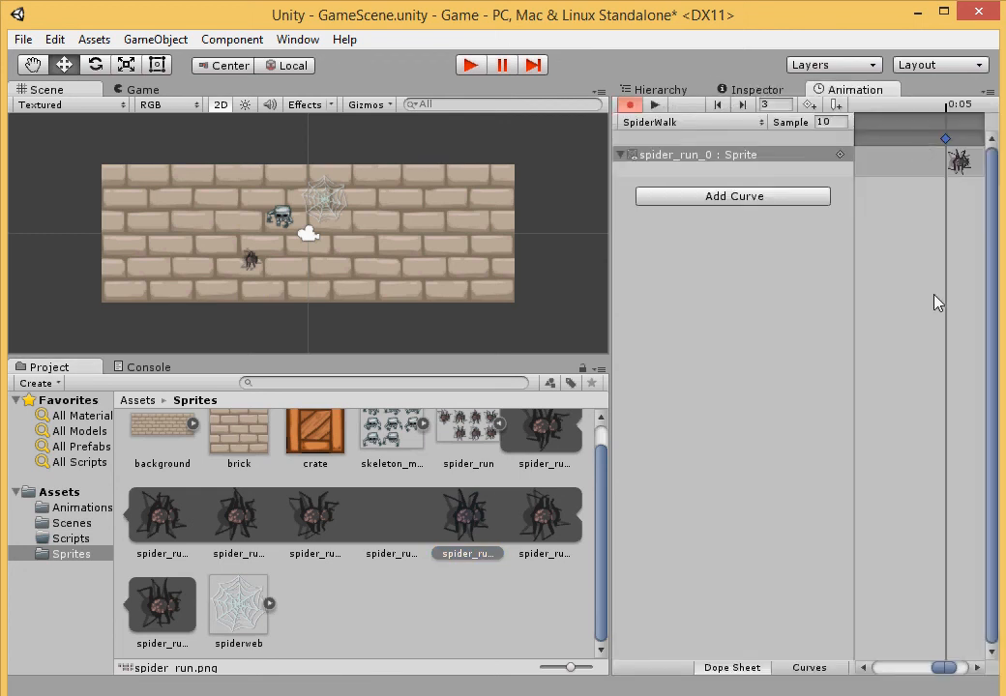
pyautogui.click(964, 160)
pyautogui.click(778, 90)
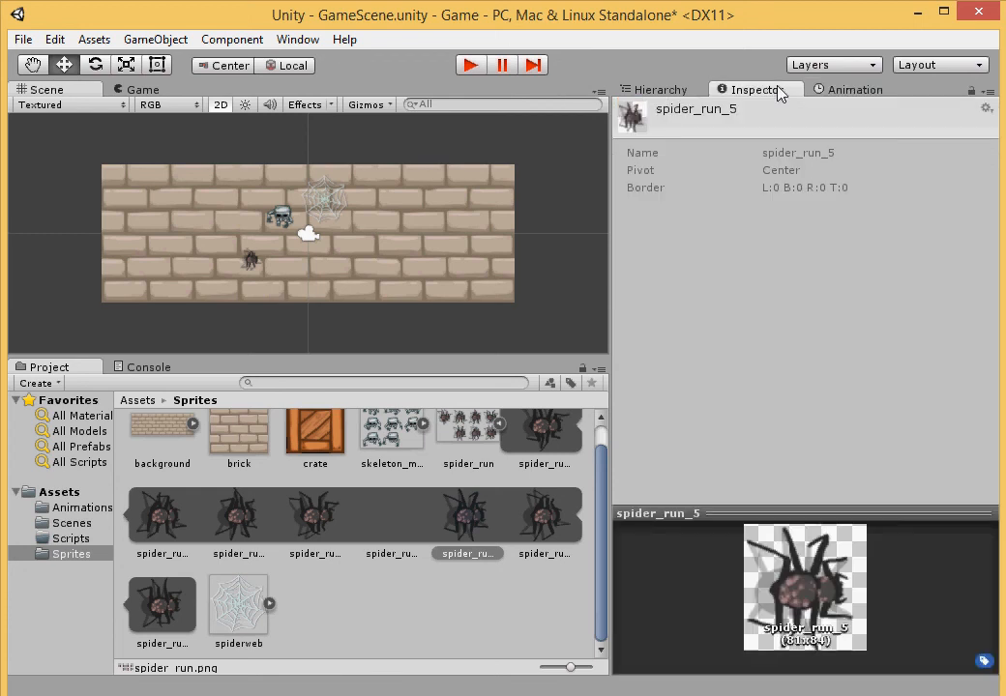
pyautogui.click(846, 96)
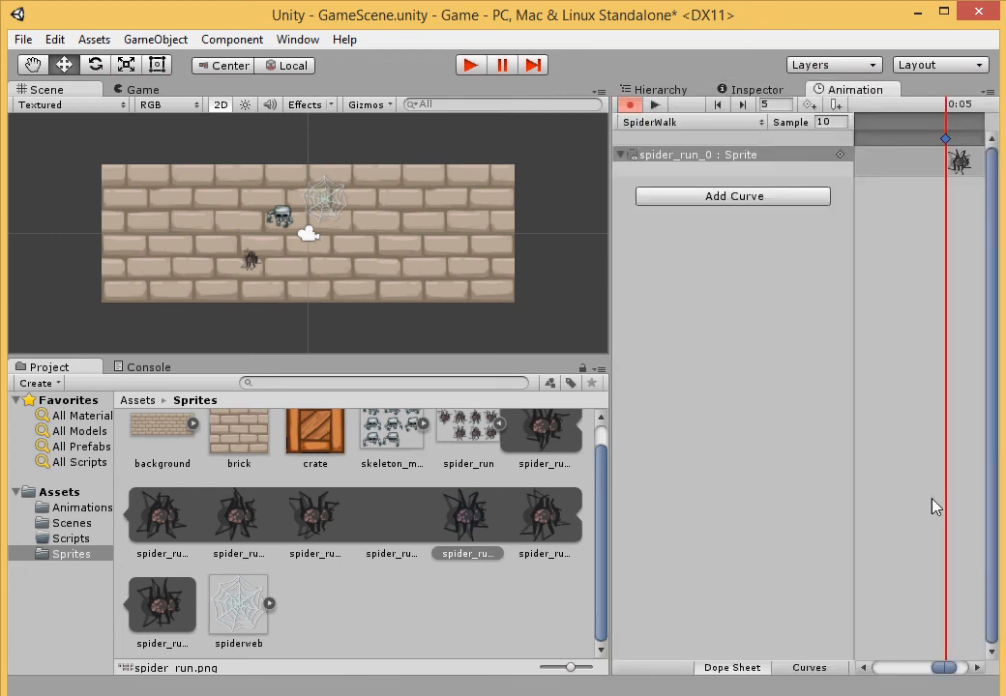
# Add the first sprite of the spider_run sheet as the seventh SpiderWalk keyframe on frame 6, and inspect the sprite assigned at 0:05
pyautogui.click(976, 668)
pyautogui.click(975, 669)
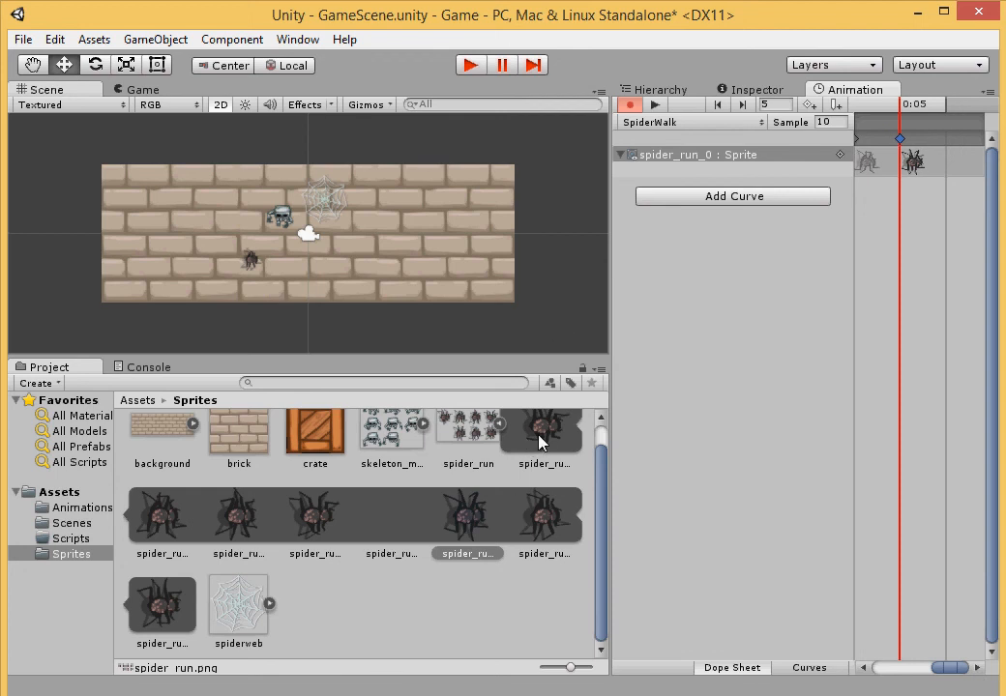
pyautogui.moveTo(539, 442)
pyautogui.mouseDown()
pyautogui.moveTo(875, 263)
pyautogui.moveTo(970, 170)
pyautogui.mouseUp()
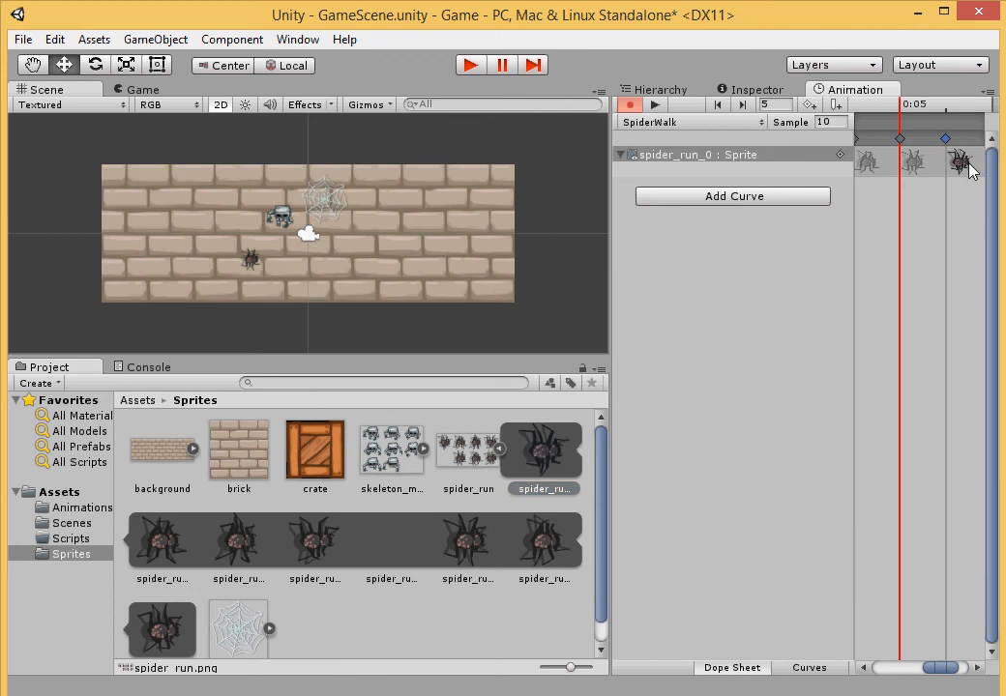
pyautogui.click(756, 90)
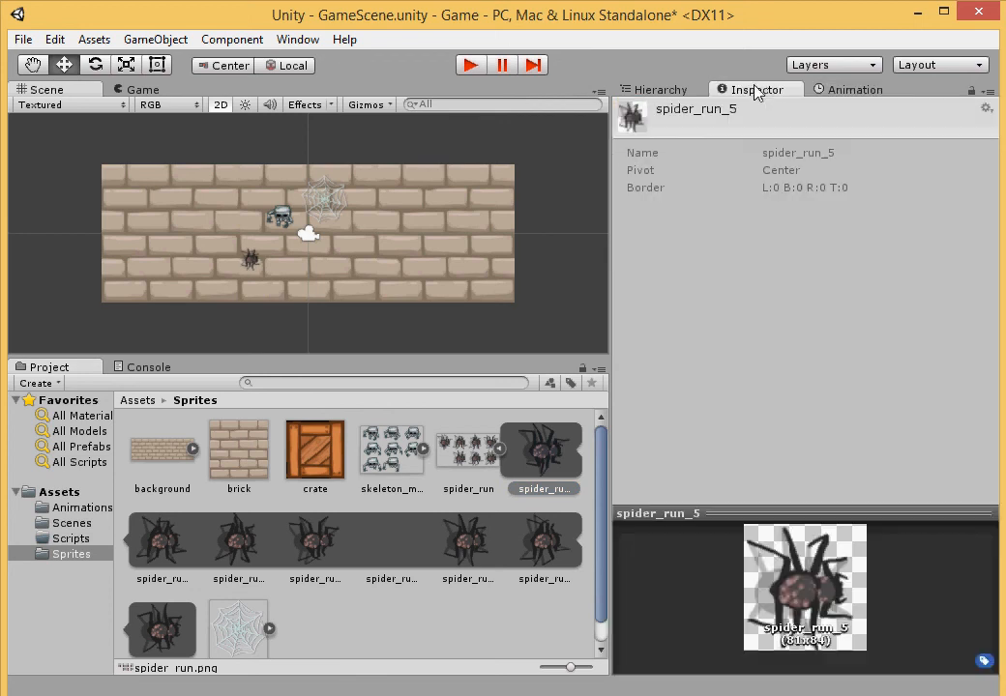
pyautogui.click(834, 91)
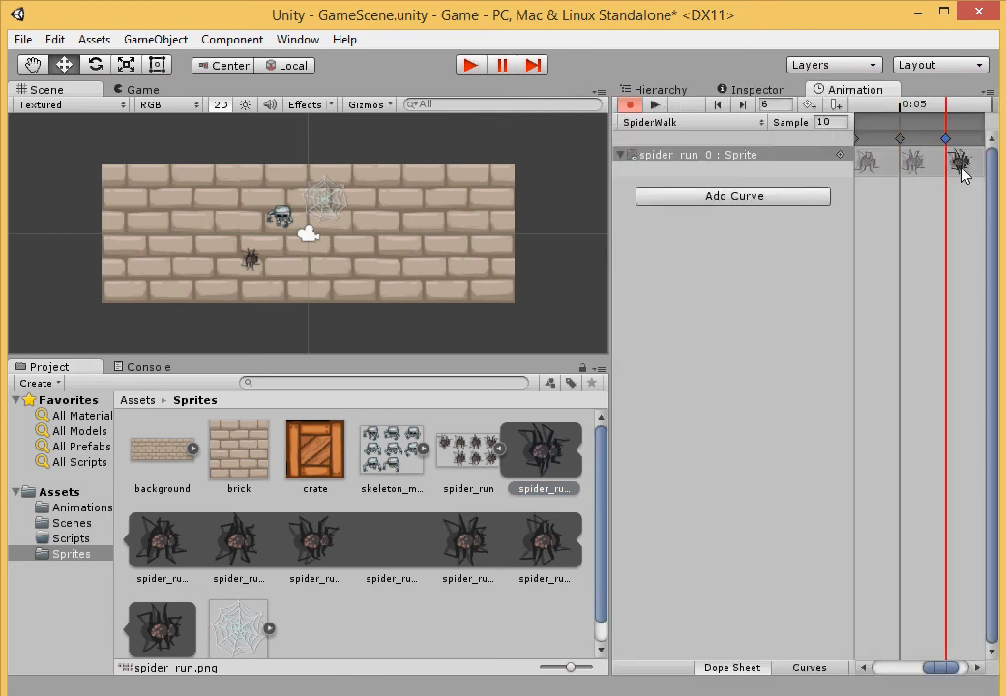
pyautogui.click(759, 90)
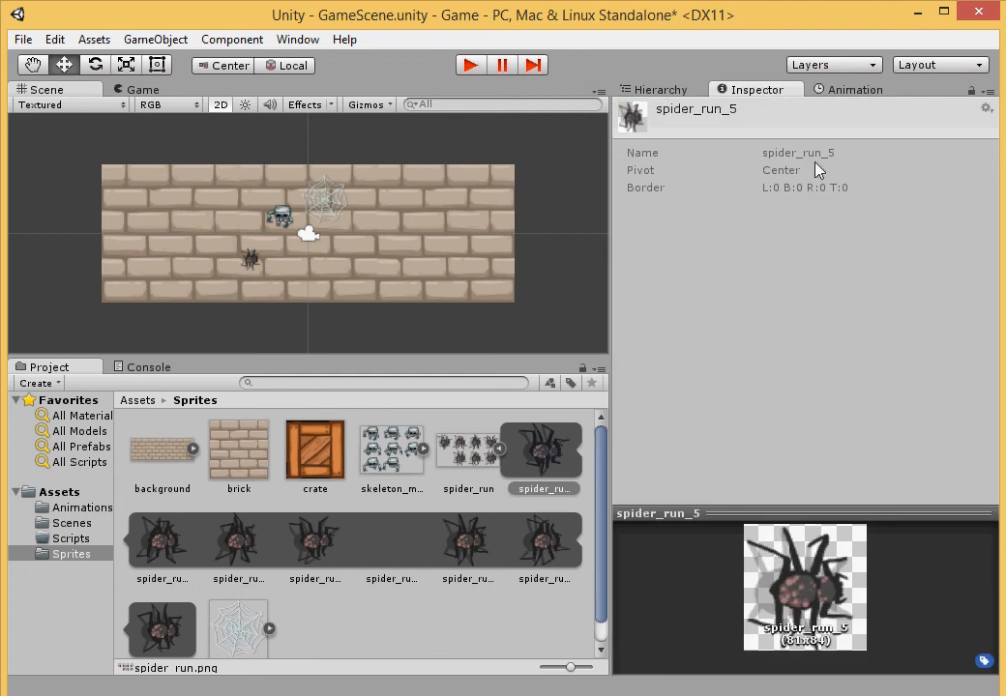
pyautogui.click(845, 92)
pyautogui.click(916, 168)
pyautogui.click(777, 92)
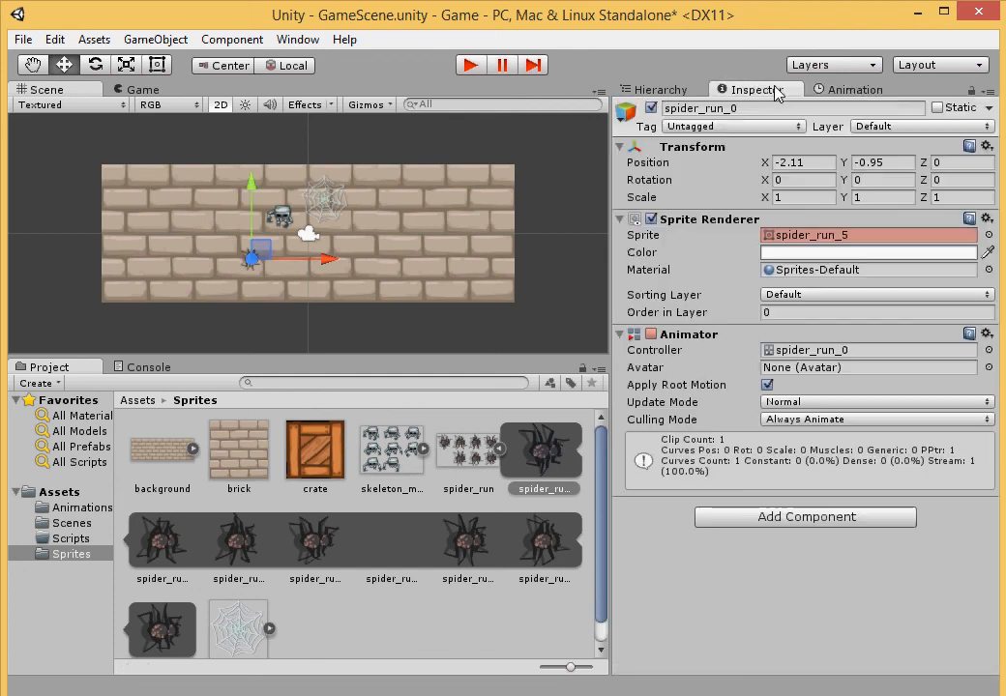
# Widen the SpiderWalk timeline and fit its time range to show every keyframe from 0:00 to 0:06
pyautogui.click(855, 90)
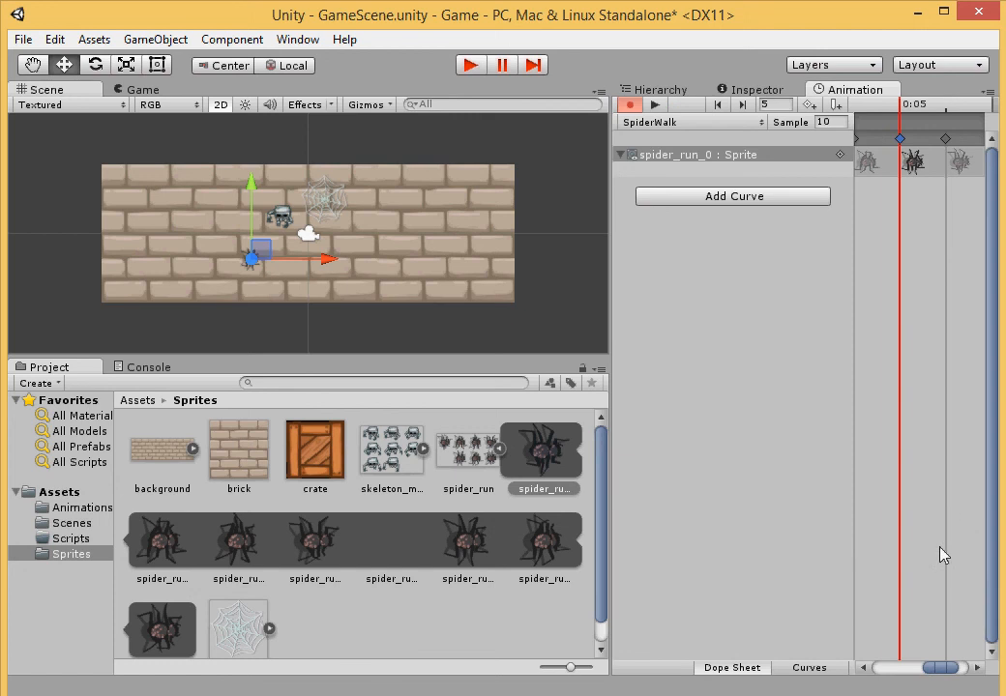
pyautogui.moveTo(932, 666); pyautogui.dragTo(955, 662)
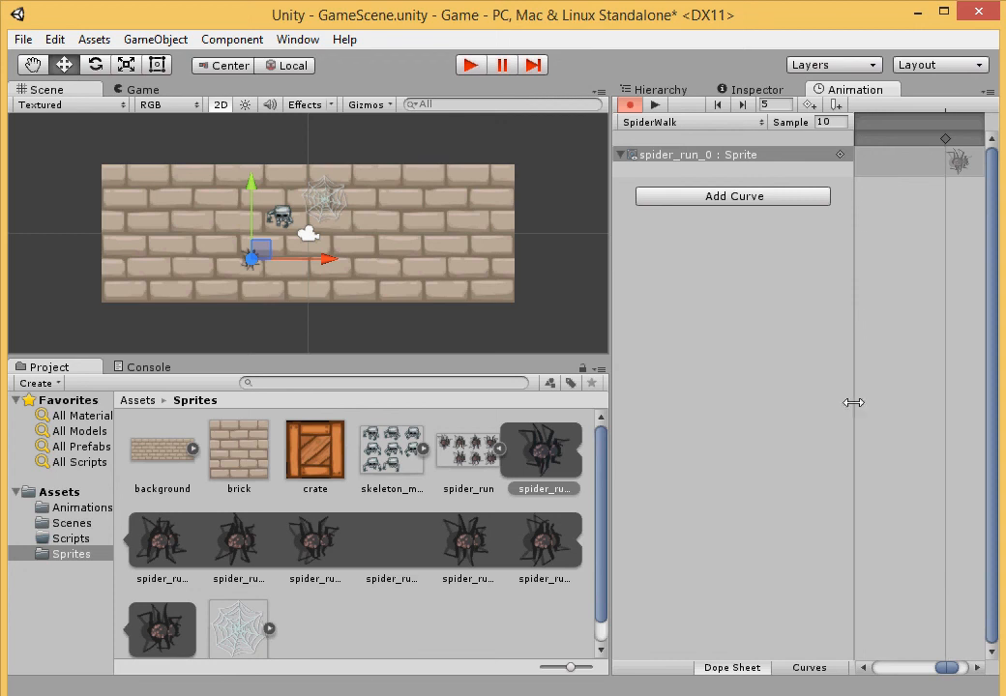
pyautogui.moveTo(612, 329); pyautogui.dragTo(267, 319)
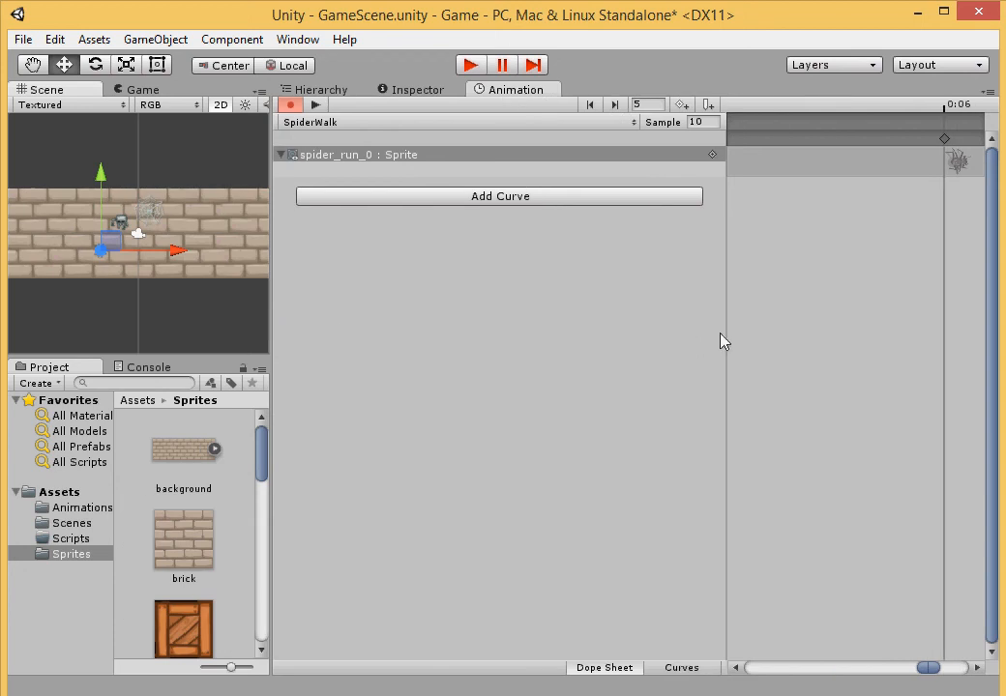
pyautogui.moveTo(724, 341); pyautogui.dragTo(515, 338)
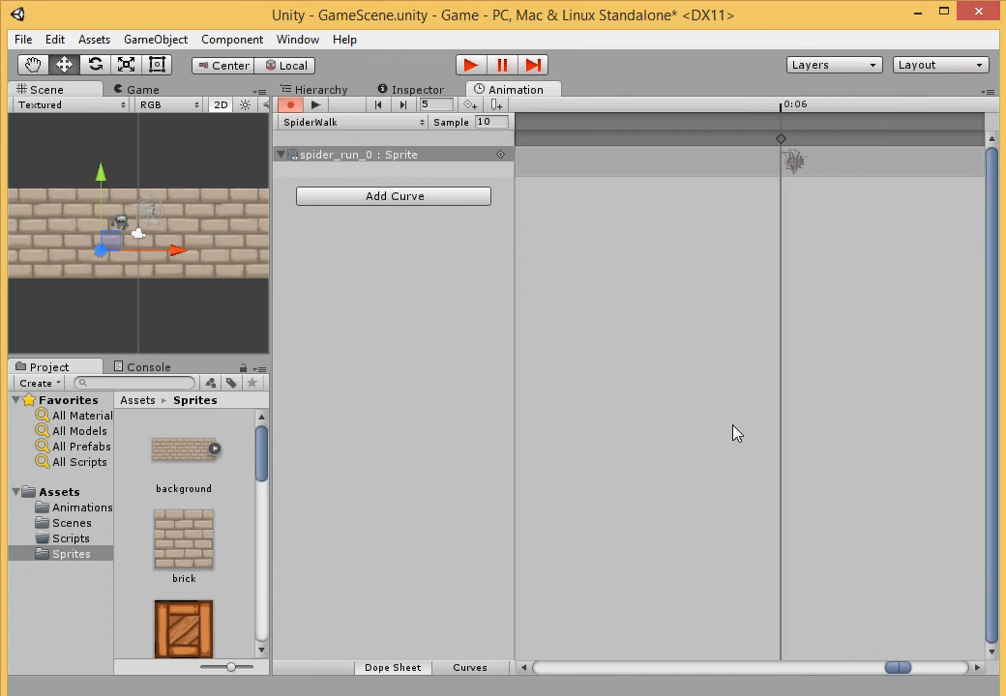
pyautogui.moveTo(899, 668); pyautogui.dragTo(609, 669)
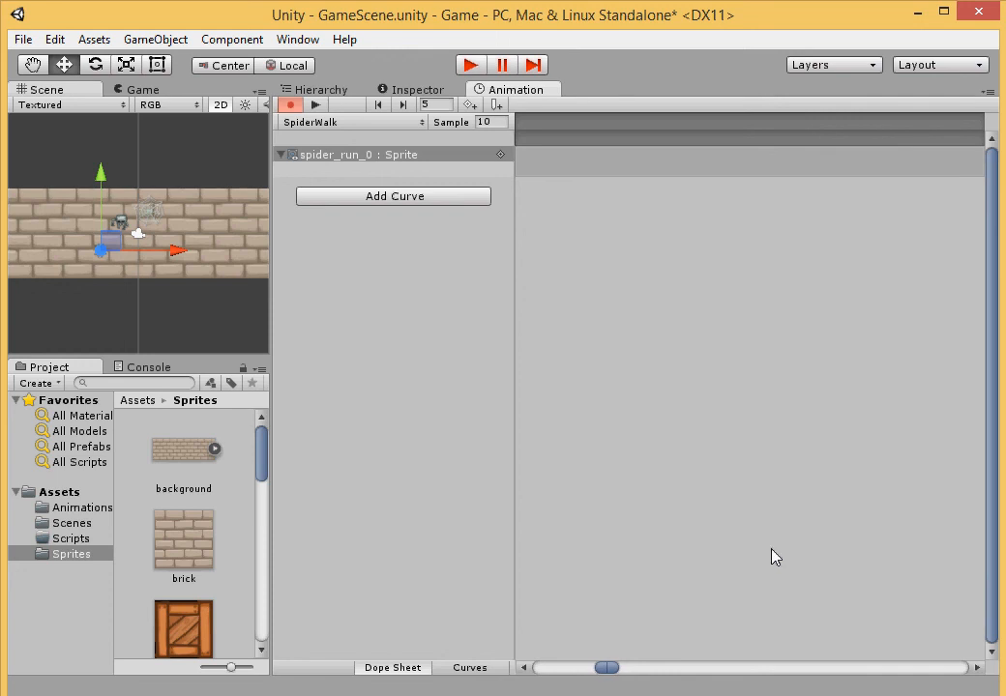
pyautogui.moveTo(616, 677); pyautogui.dragTo(959, 670)
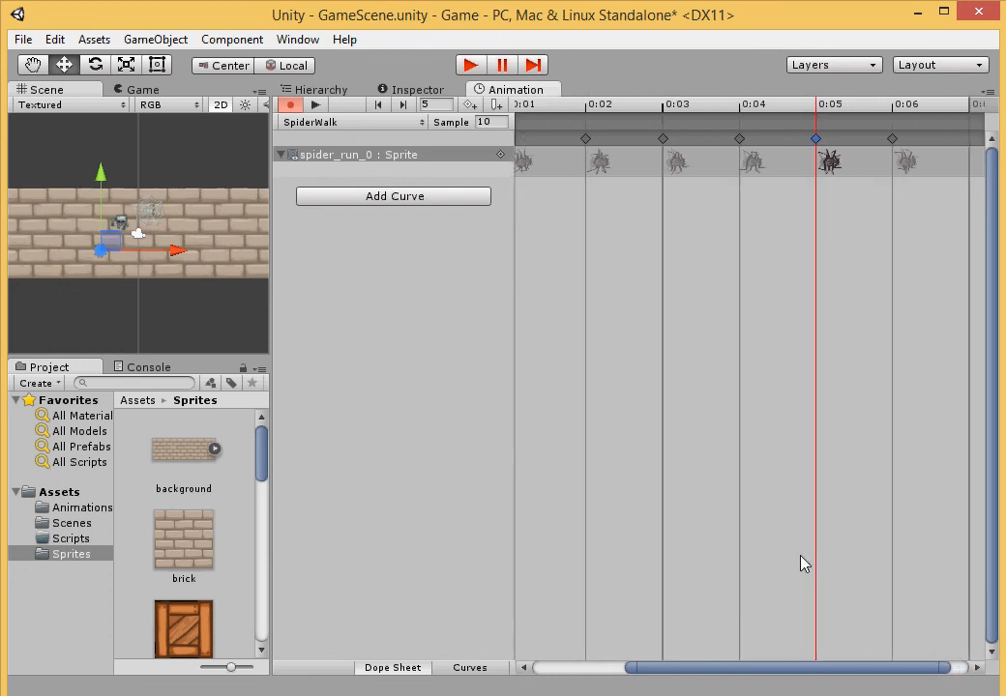
pyautogui.scroll(-4, 802, 564)
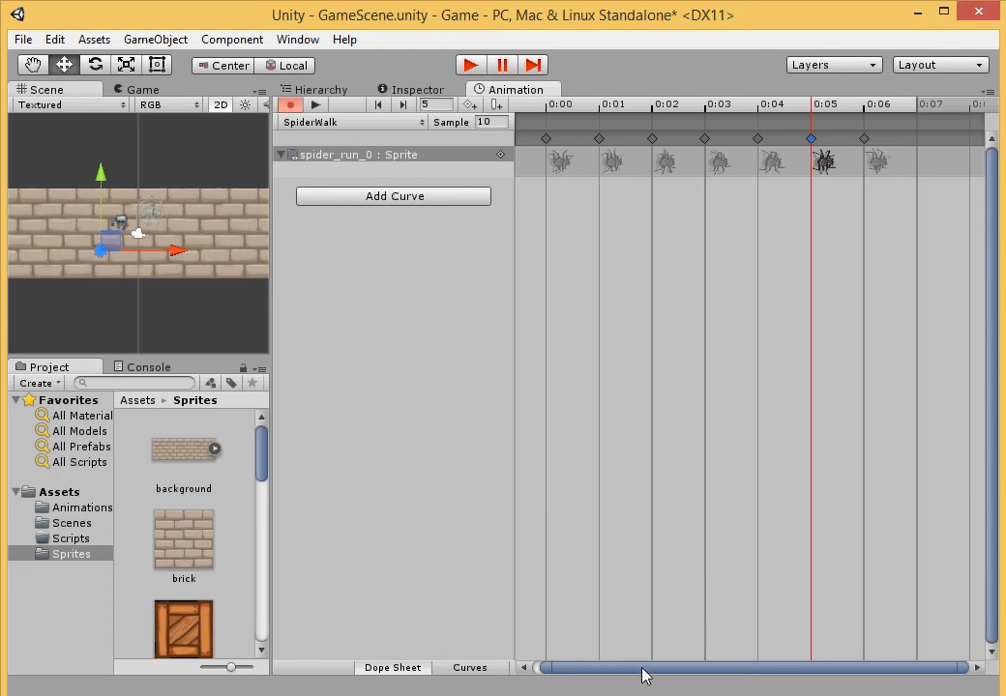
pyautogui.moveTo(642, 670); pyautogui.dragTo(592, 667)
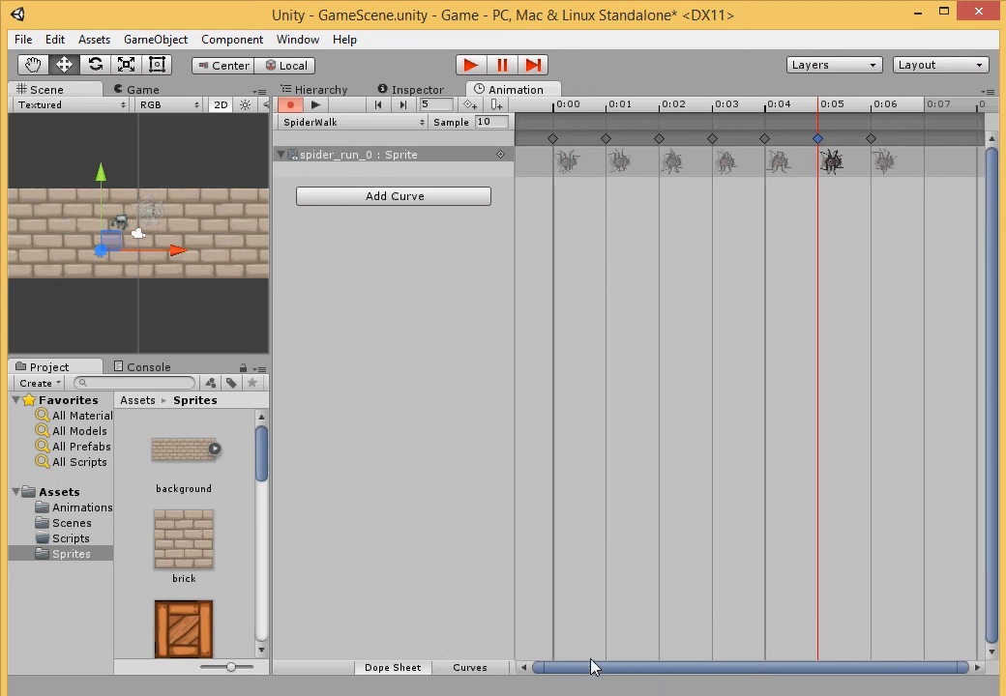
# Check which sprite each SpiderWalk keyframe from 0:00 to 0:03 assigns to the spider
pyautogui.click(567, 161)
pyautogui.click(422, 90)
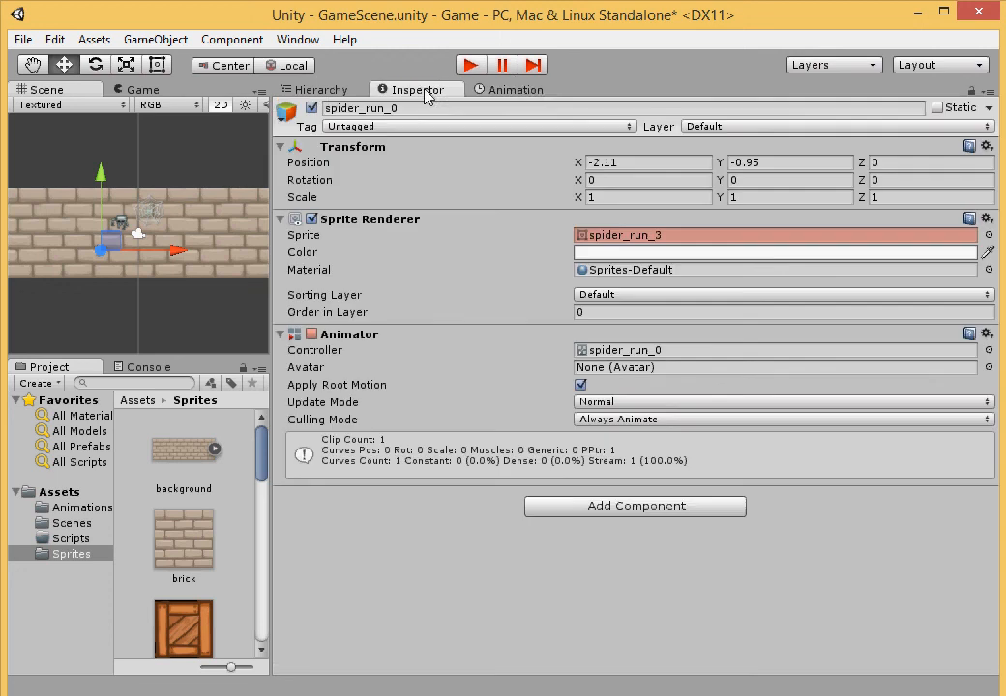
pyautogui.click(525, 90)
pyautogui.click(629, 163)
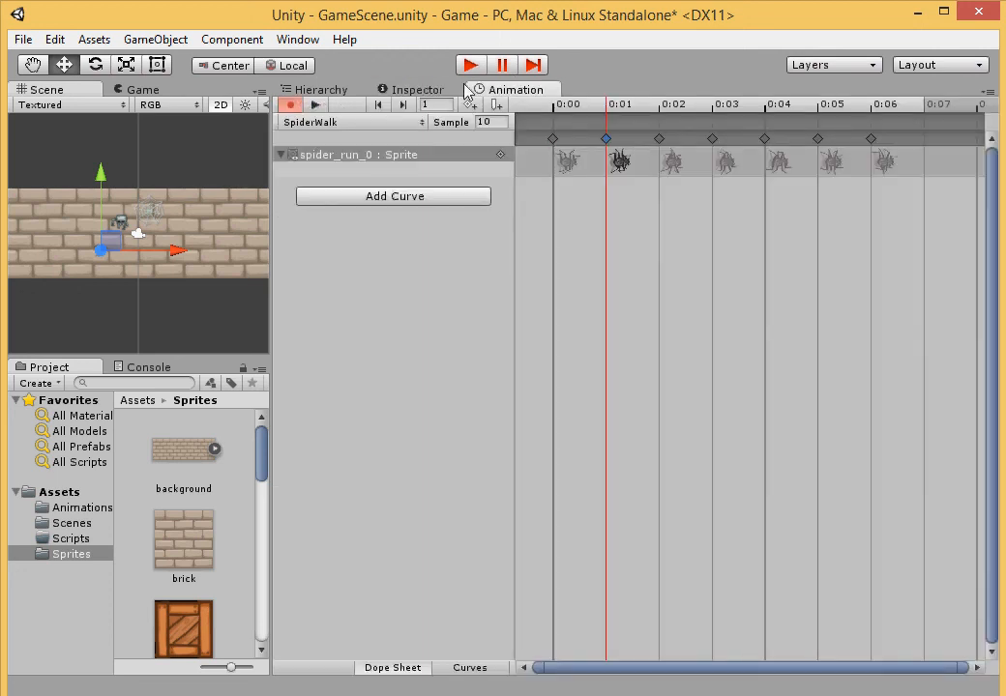
pyautogui.click(425, 89)
pyautogui.click(510, 97)
pyautogui.click(669, 165)
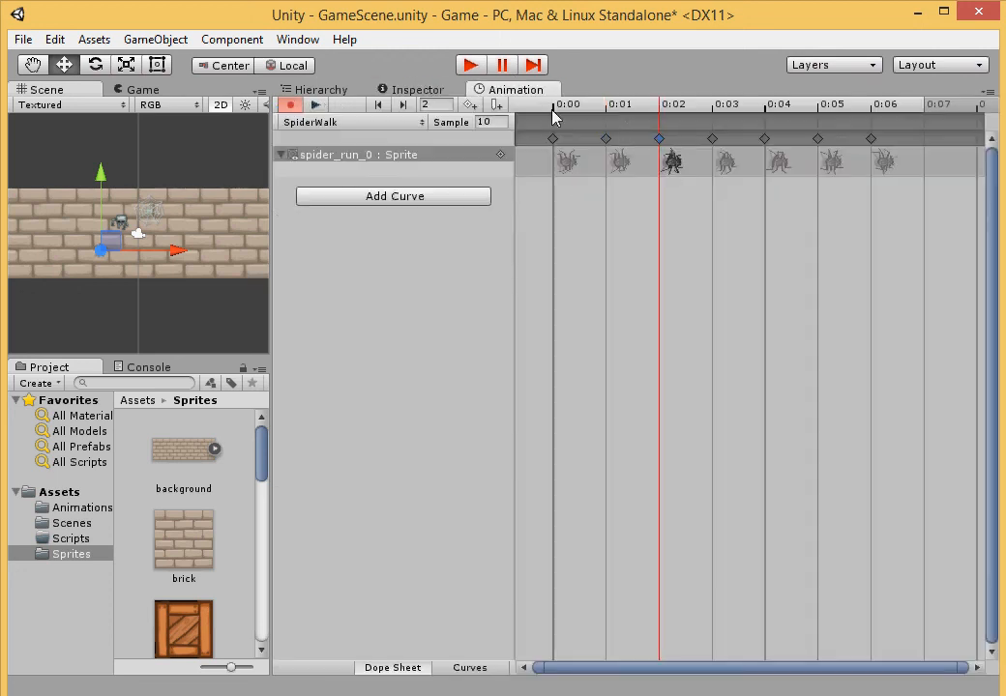
pyautogui.click(435, 92)
pyautogui.click(509, 90)
pyautogui.click(727, 164)
pyautogui.click(435, 92)
pyautogui.click(509, 90)
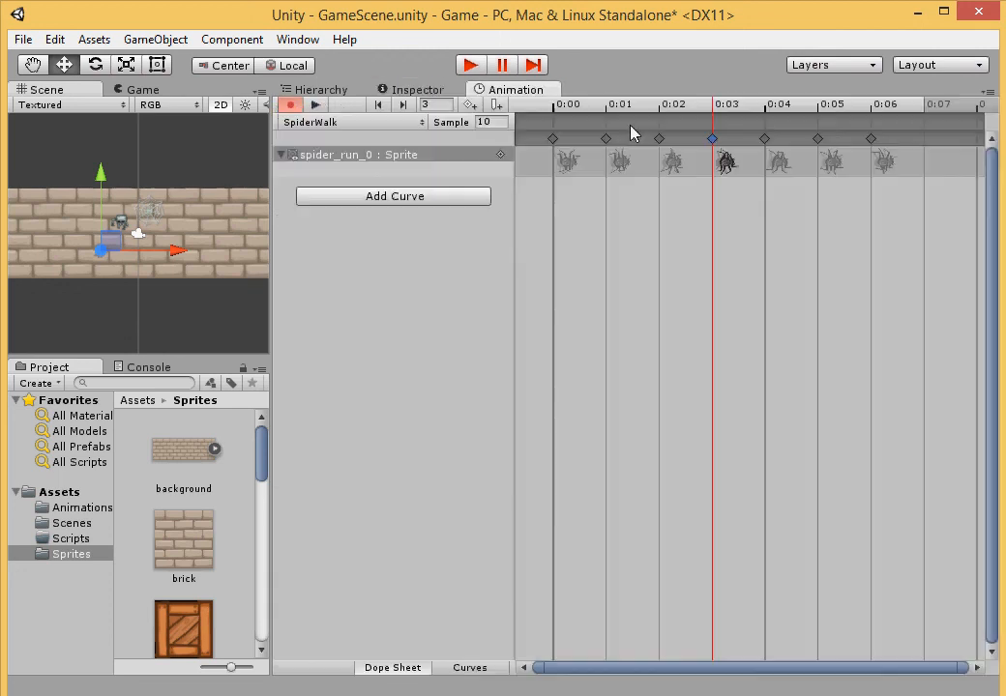
# Check the sprites assigned by the SpiderWalk keyframes at 0:04, 0:05 and 0:06
pyautogui.click(779, 165)
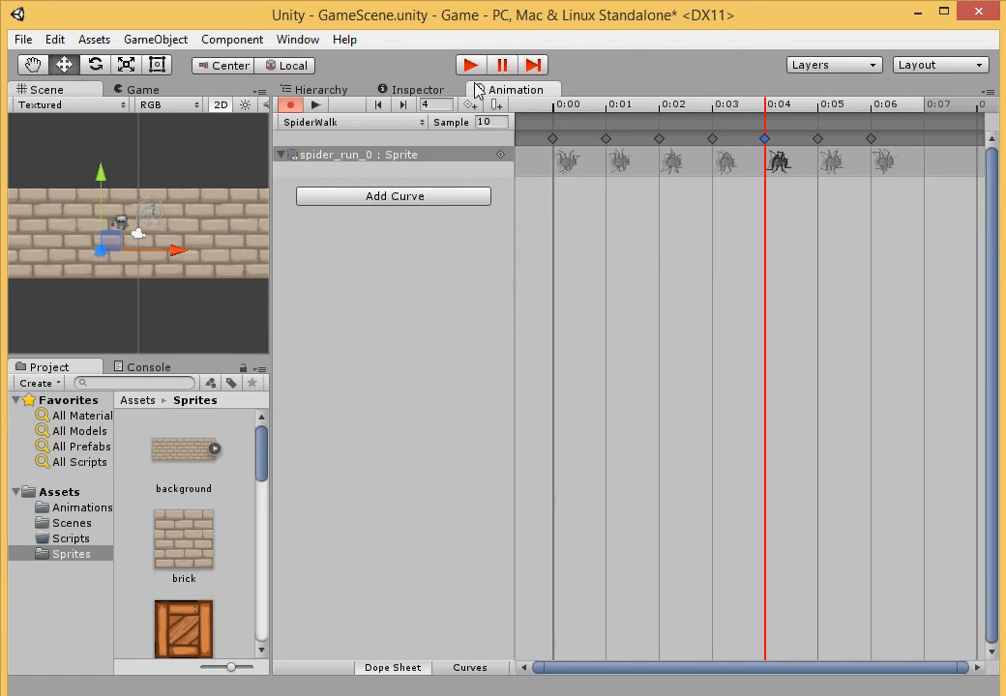
pyautogui.click(414, 90)
pyautogui.click(509, 90)
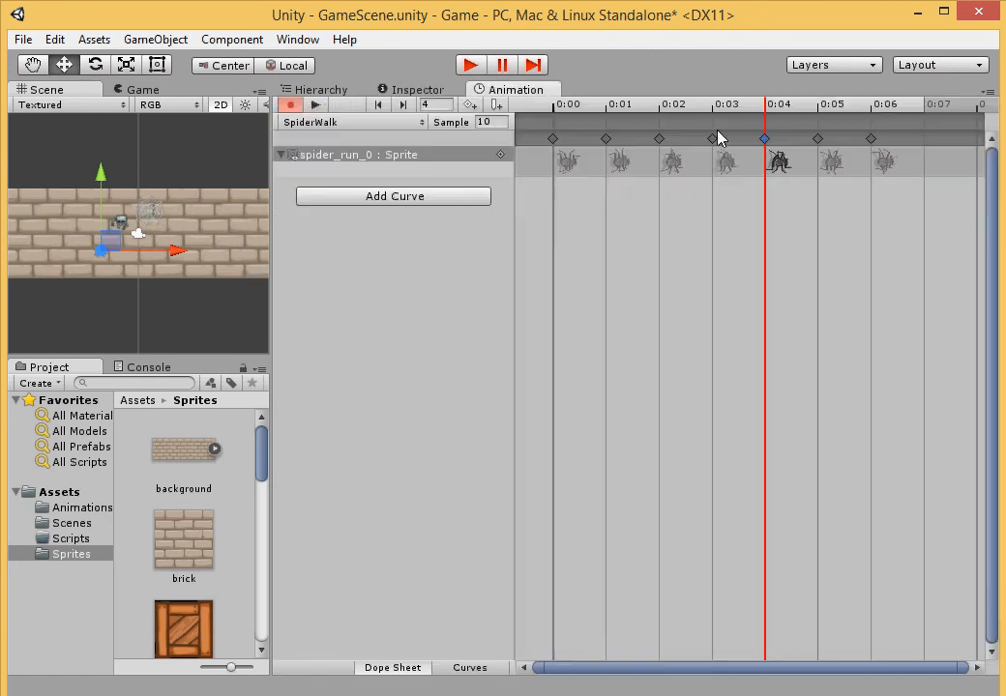
pyautogui.click(840, 171)
pyautogui.click(422, 92)
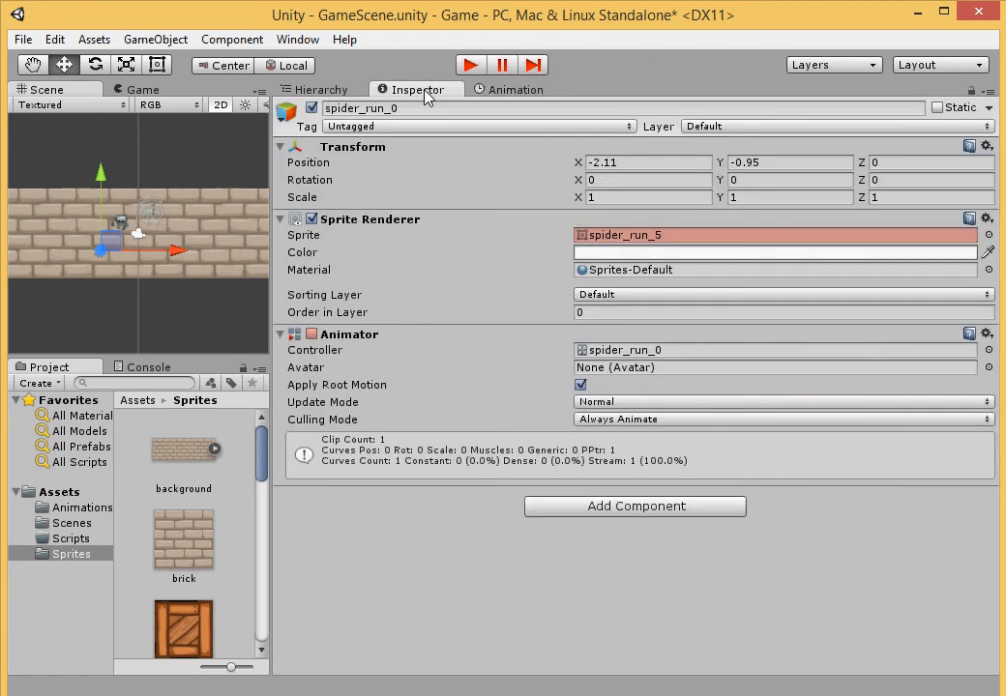
pyautogui.click(514, 92)
pyautogui.click(880, 163)
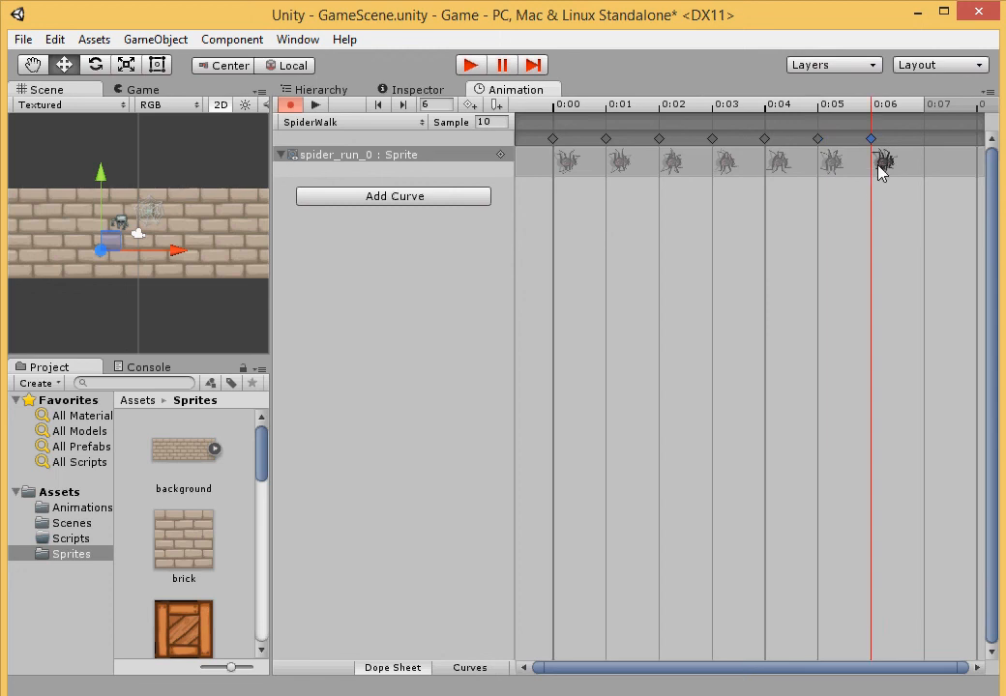
pyautogui.click(443, 93)
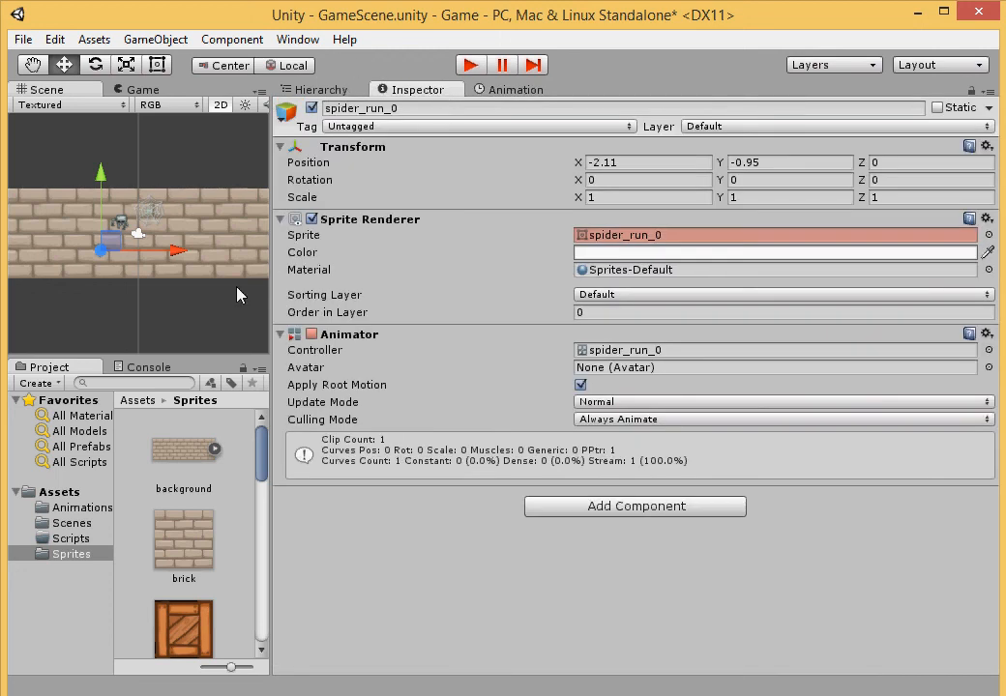
# Enlarge the scene view again and run the game to test the SpiderWalk animation
pyautogui.moveTo(268, 296); pyautogui.dragTo(632, 333)
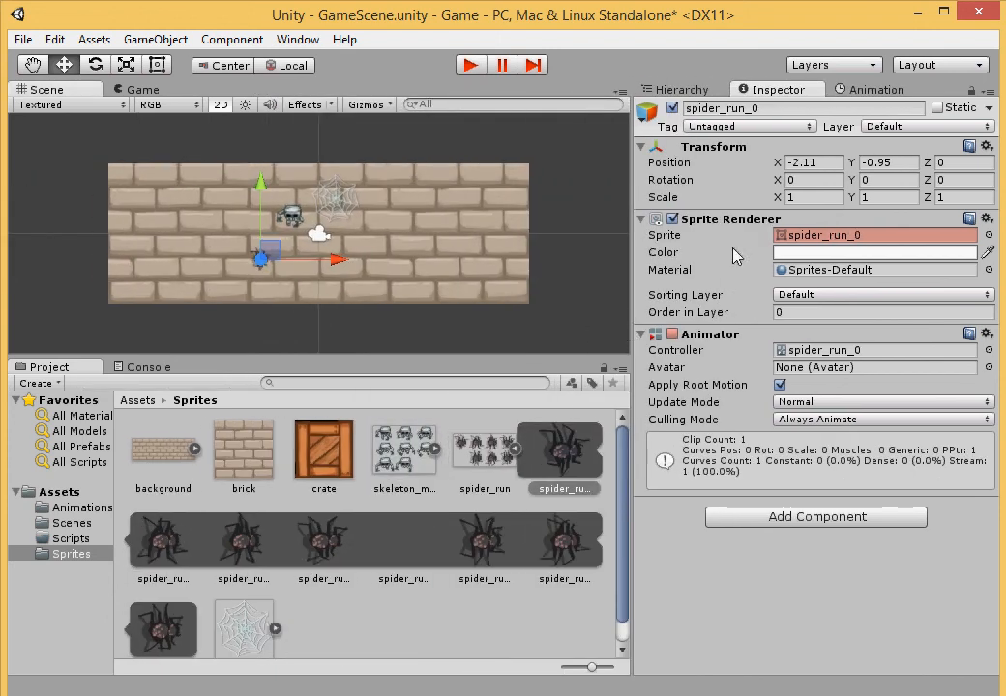
pyautogui.click(884, 91)
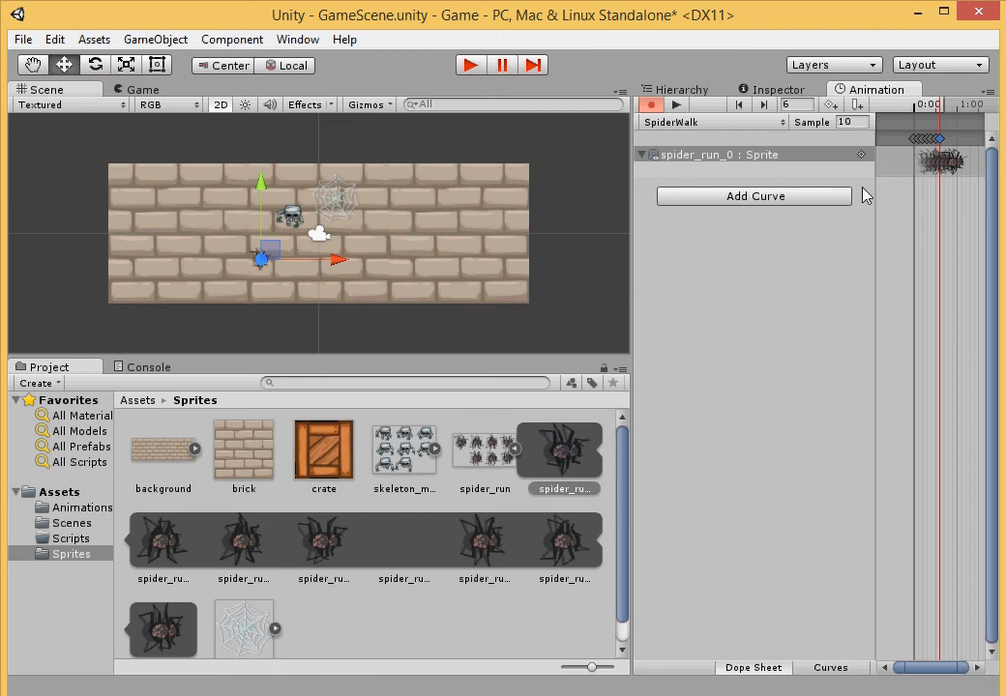
pyautogui.click(471, 64)
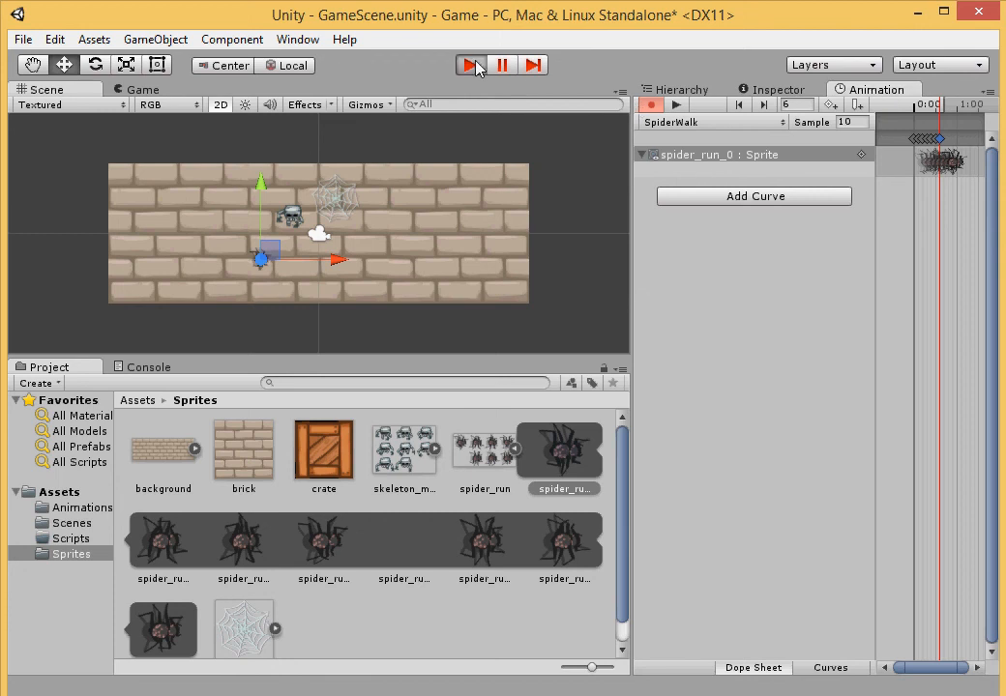